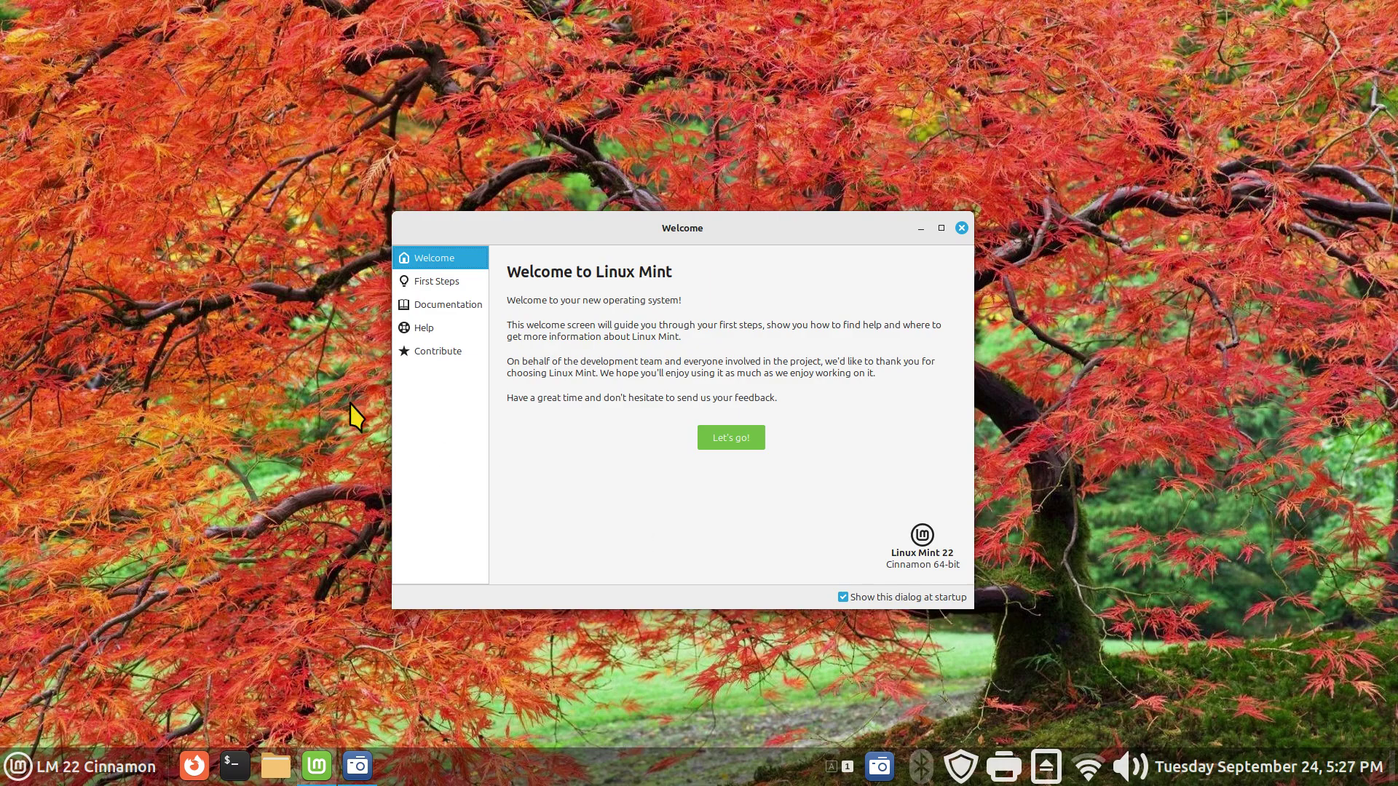
- Open the desktop background settings and look through the slideshow options and the images in the Retro folder
right_click(220, 281)
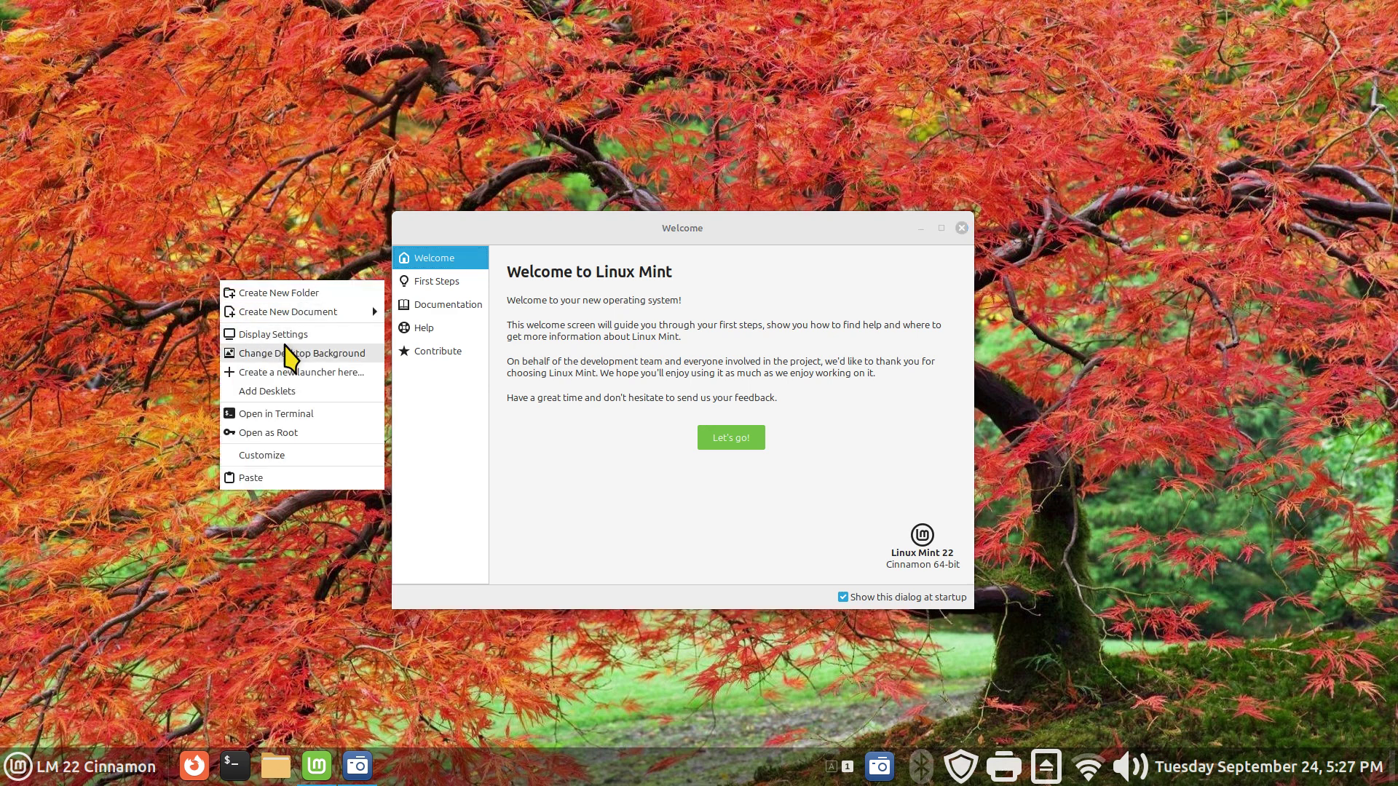
left_click(292, 353)
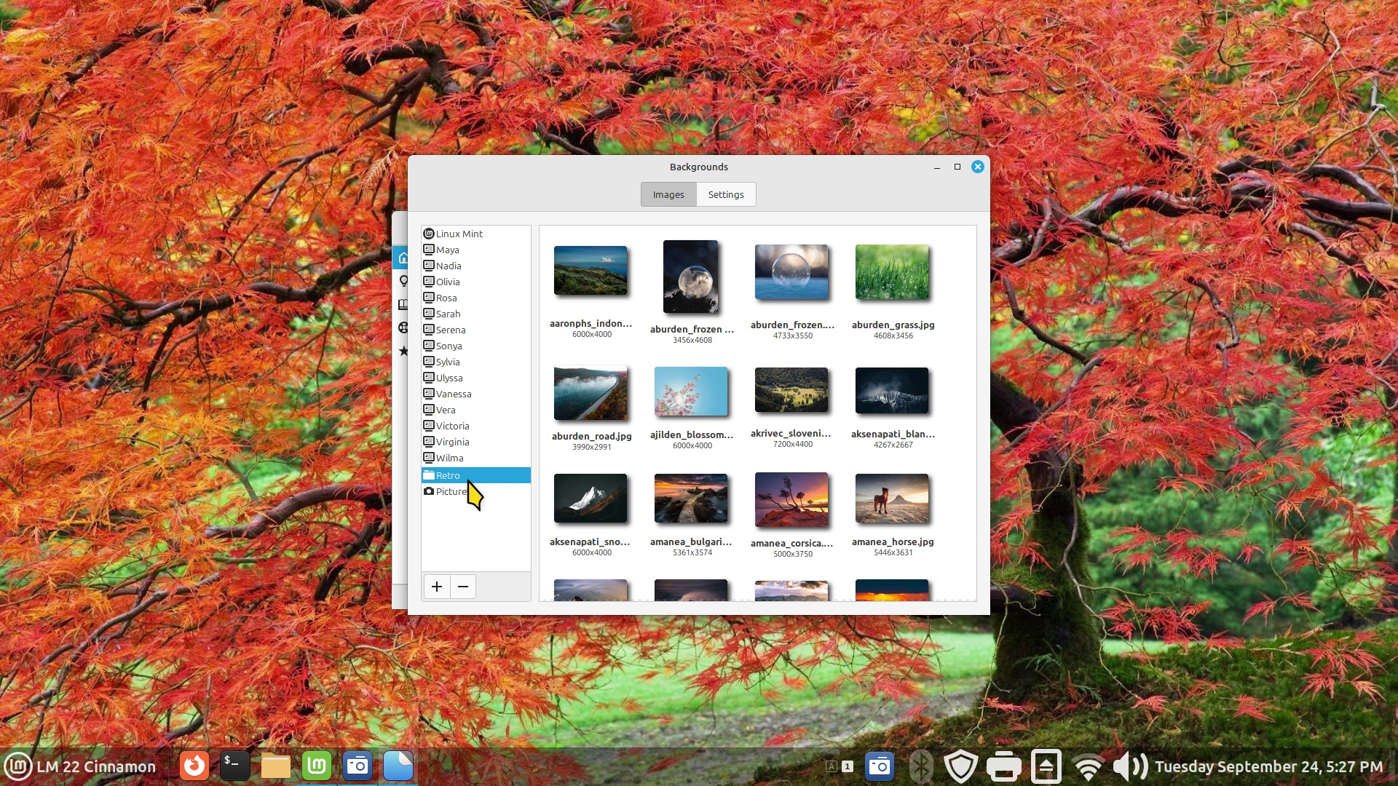
left_click(715, 195)
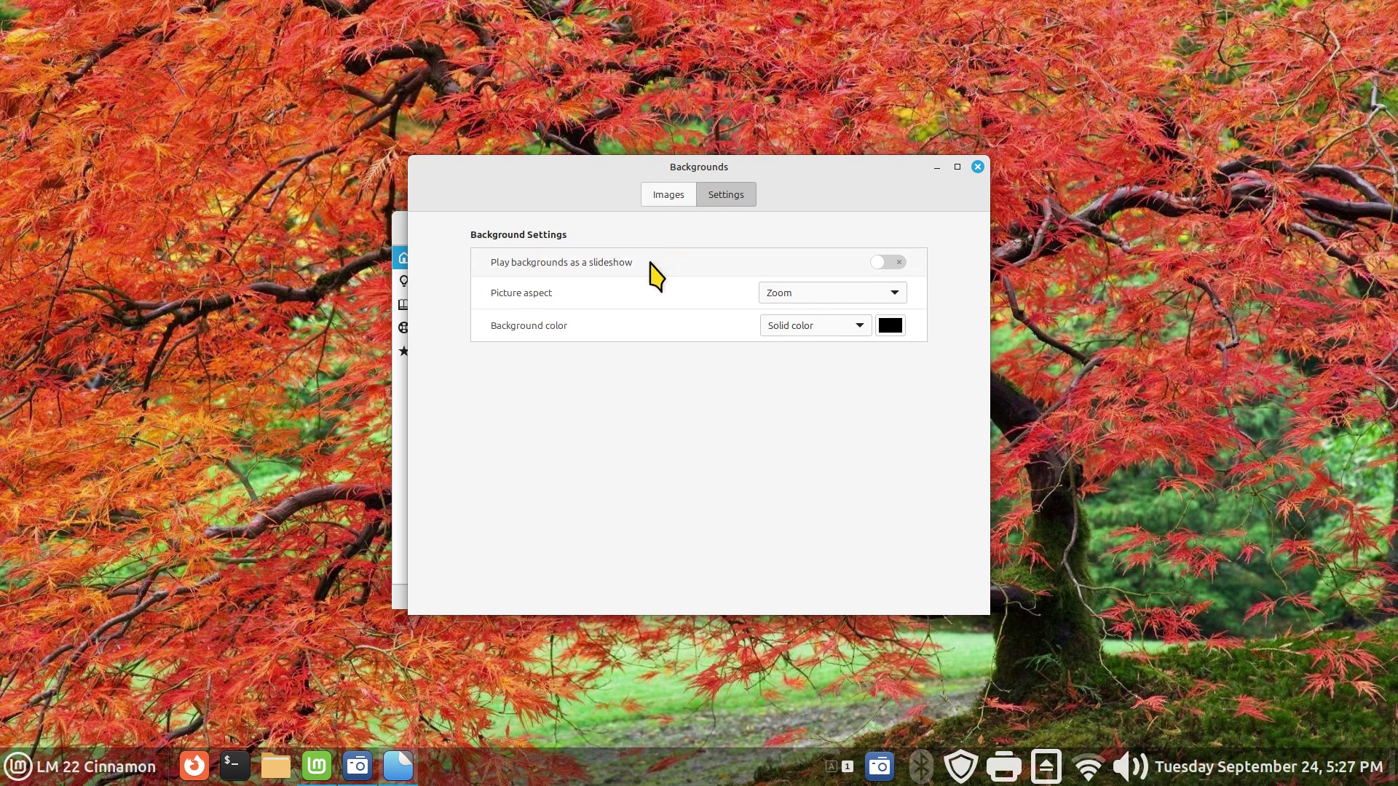
left_click(666, 197)
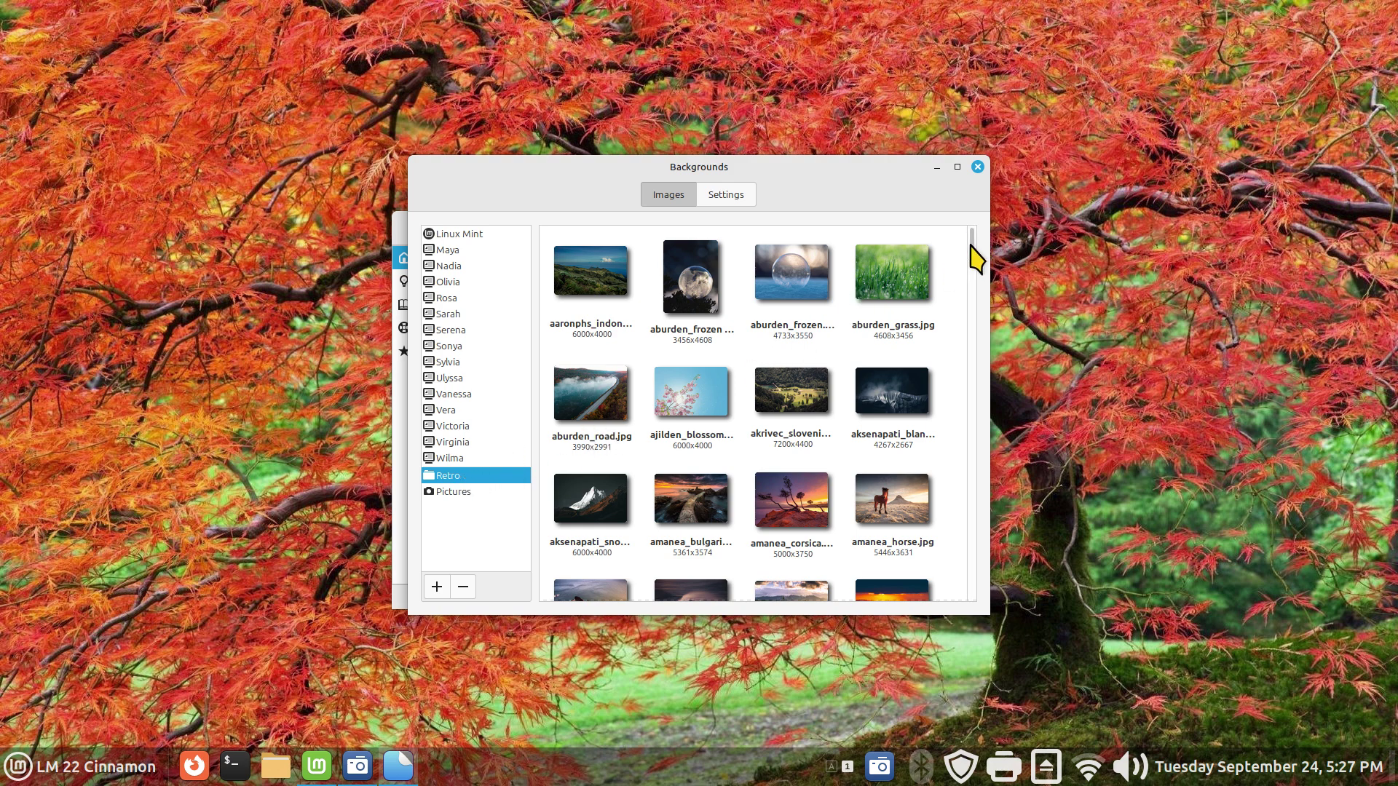
left_click_drag(972, 247, 750, 382)
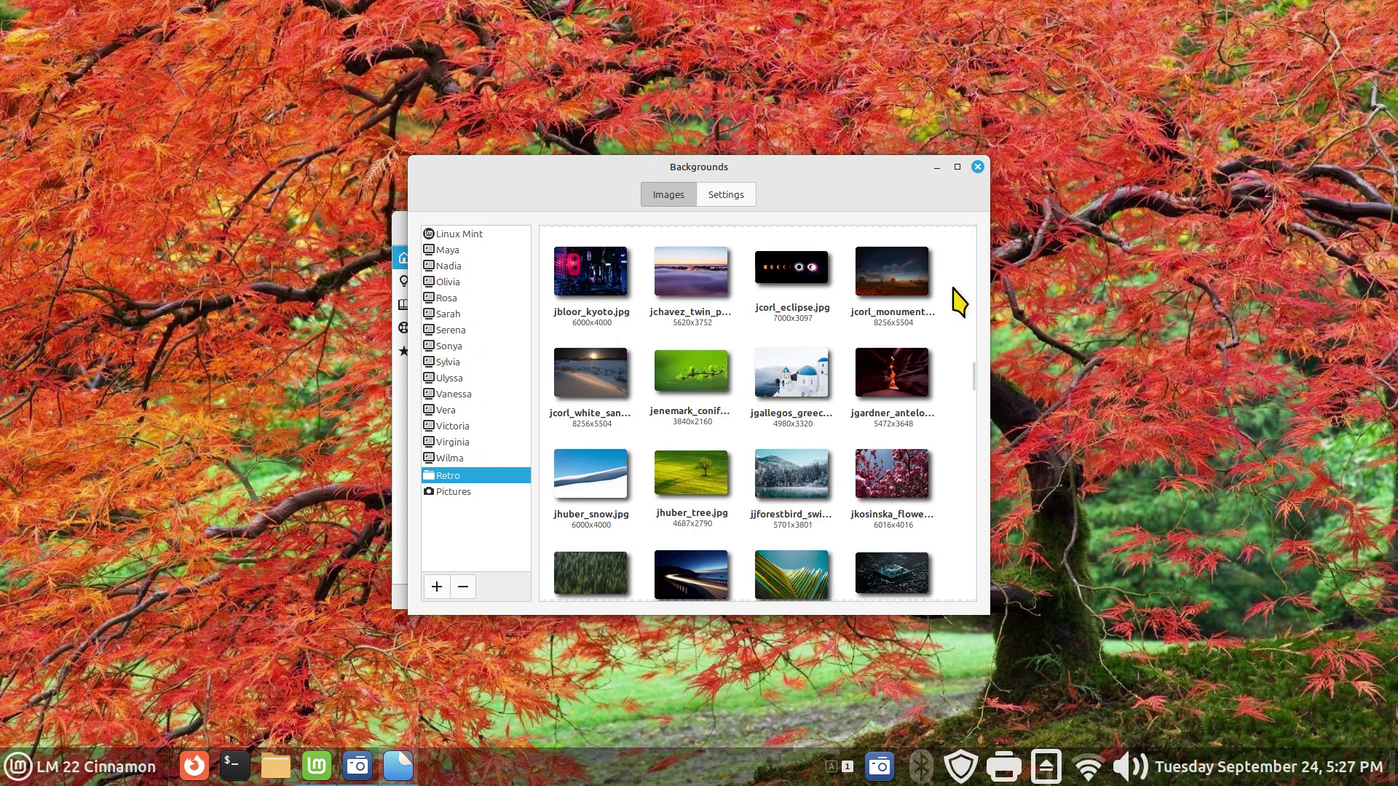
scroll(807, 466, "up", 10)
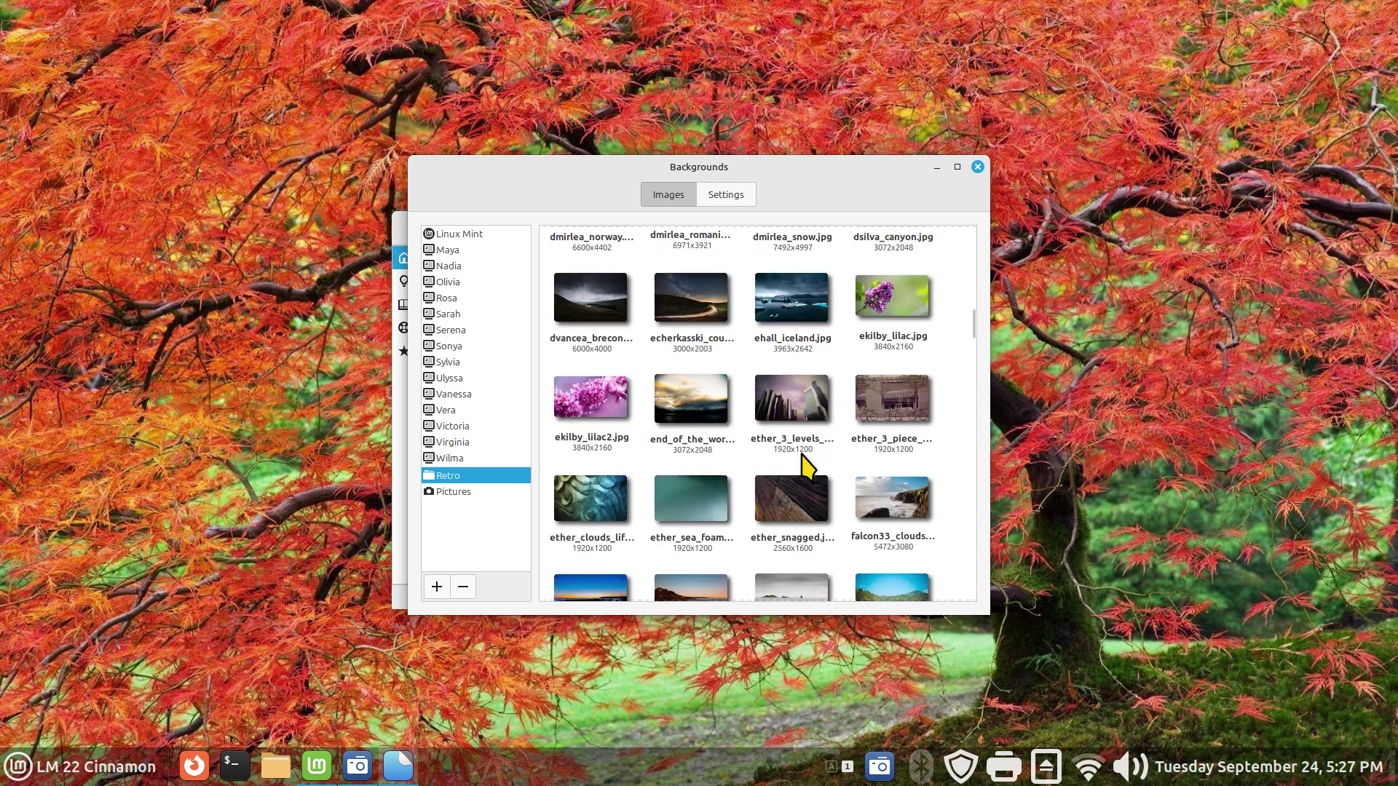
scroll(807, 467, "up", 10)
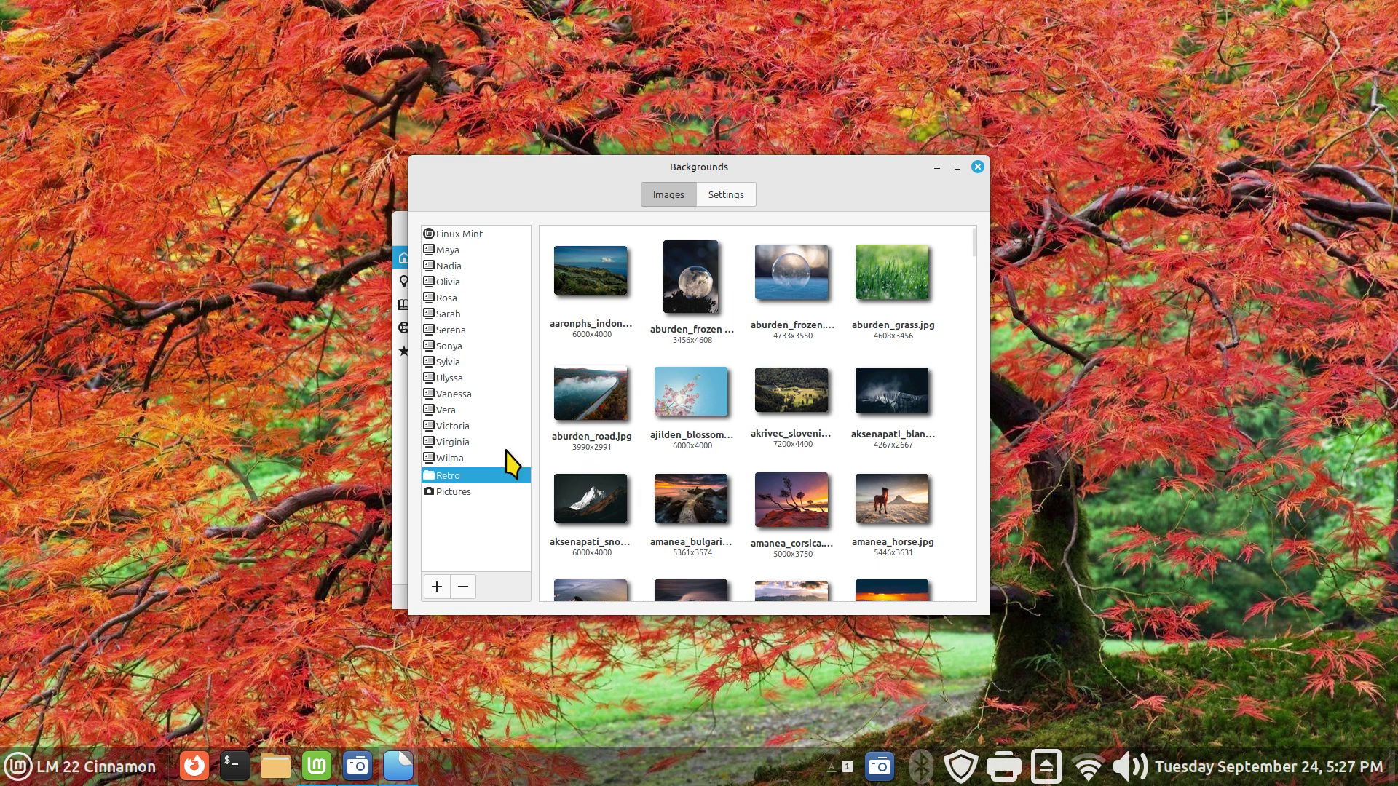
- Browse the background images in the Virginia and Olivia collections and return to the Retro folder
left_click(466, 442)
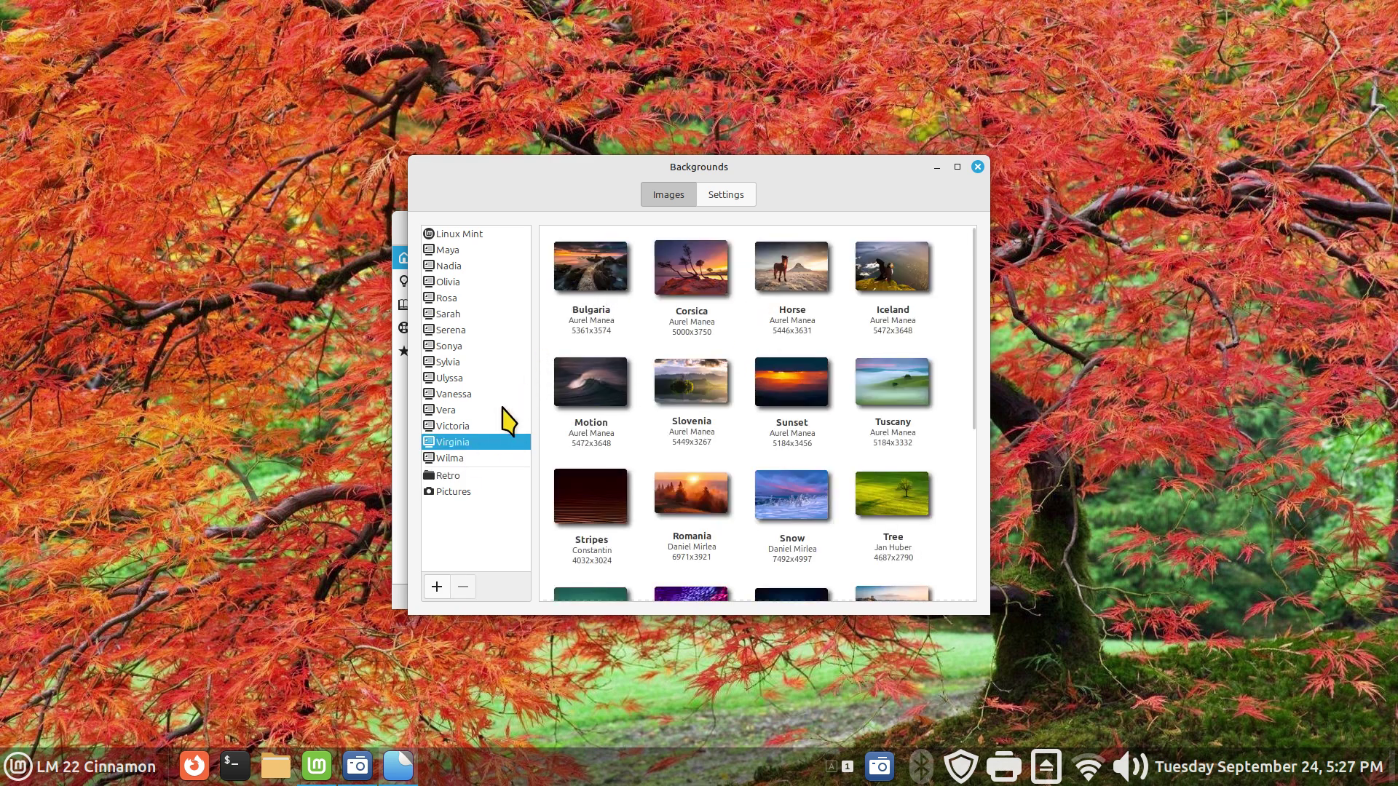
left_click(456, 476)
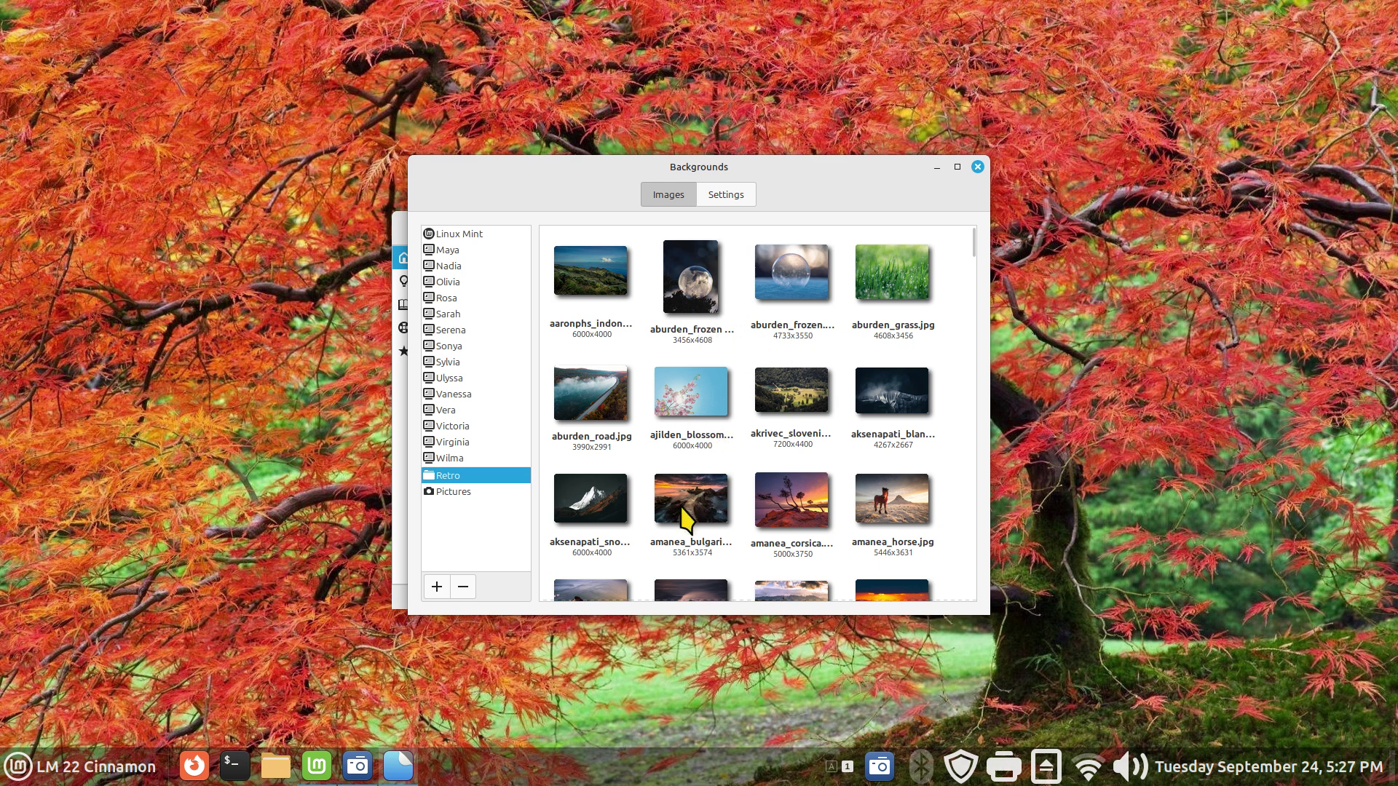
left_click(445, 284)
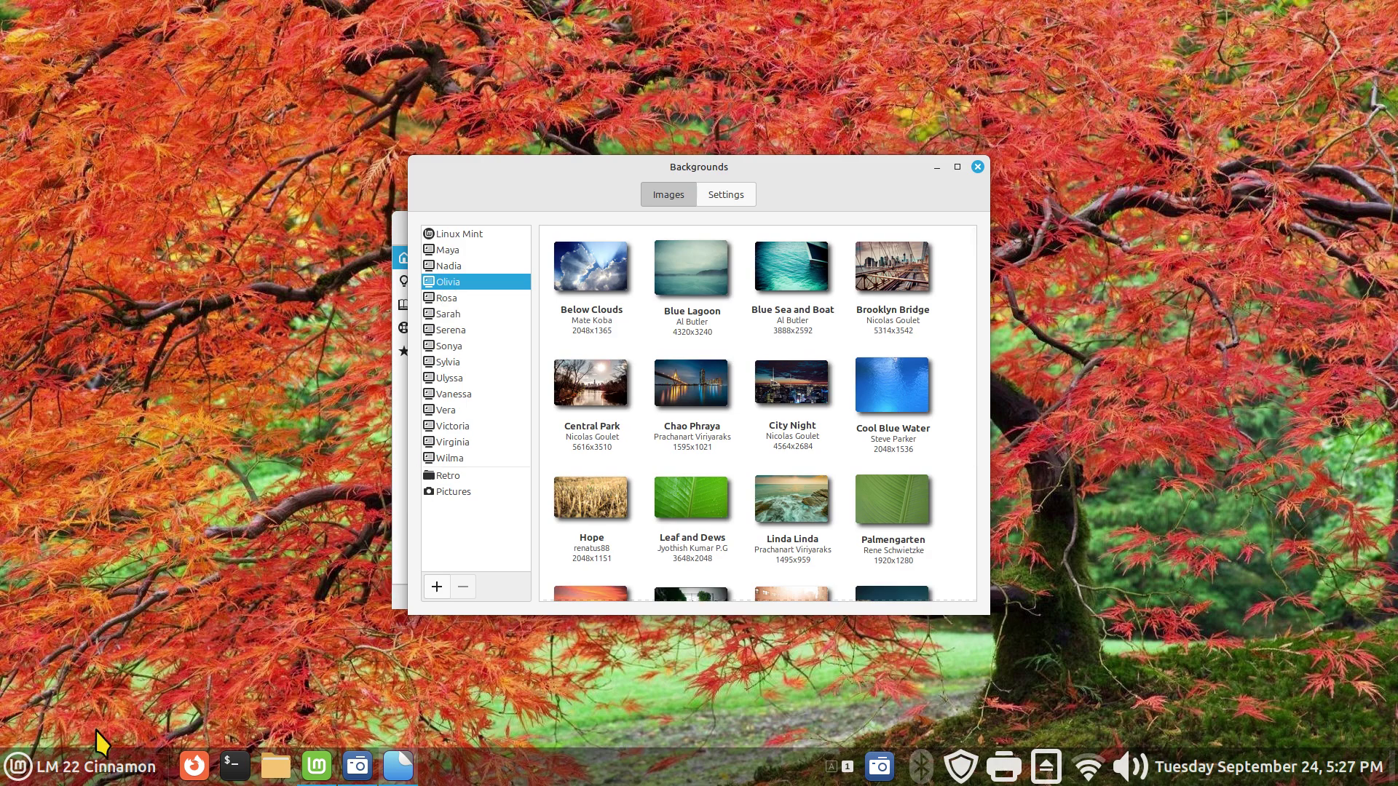
left_click(51, 769)
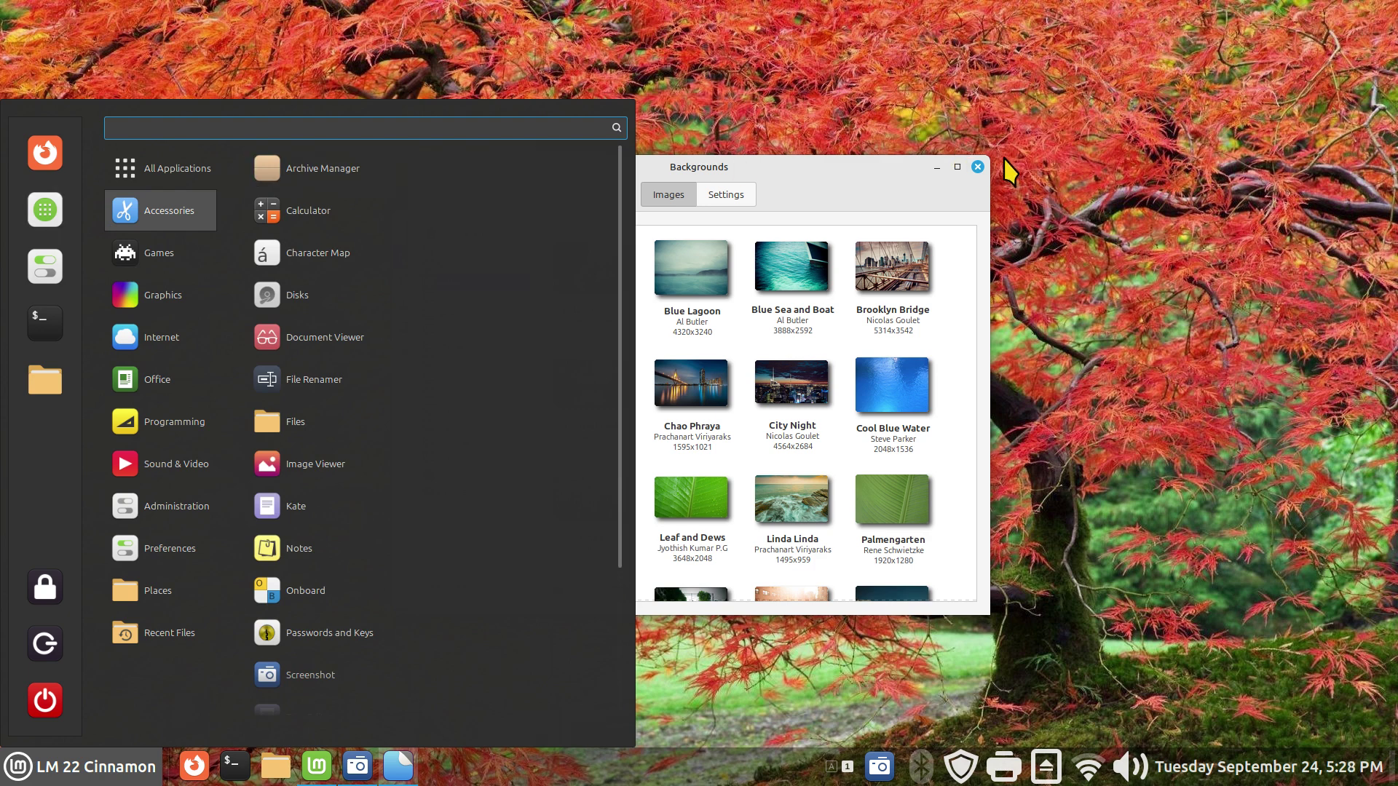
left_click(834, 175)
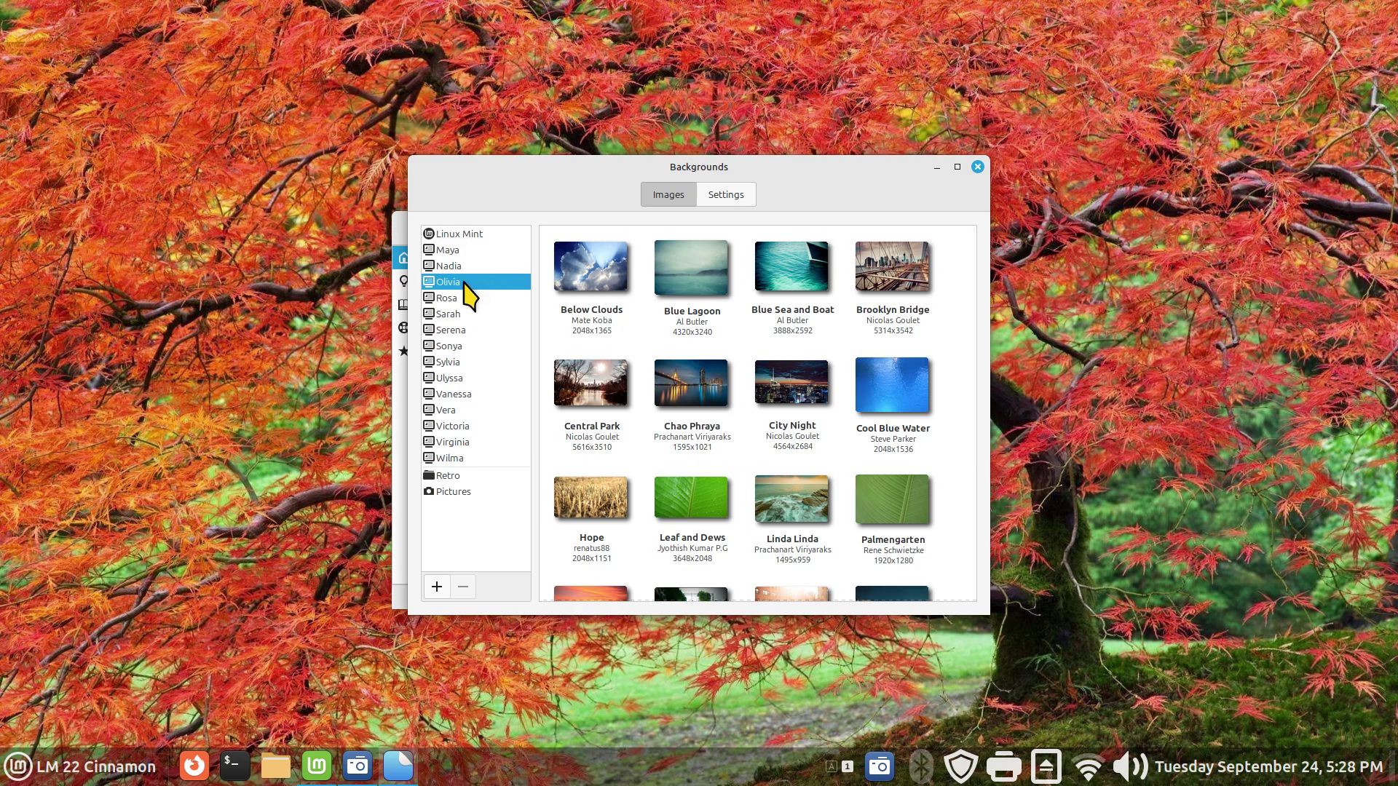
left_click(444, 477)
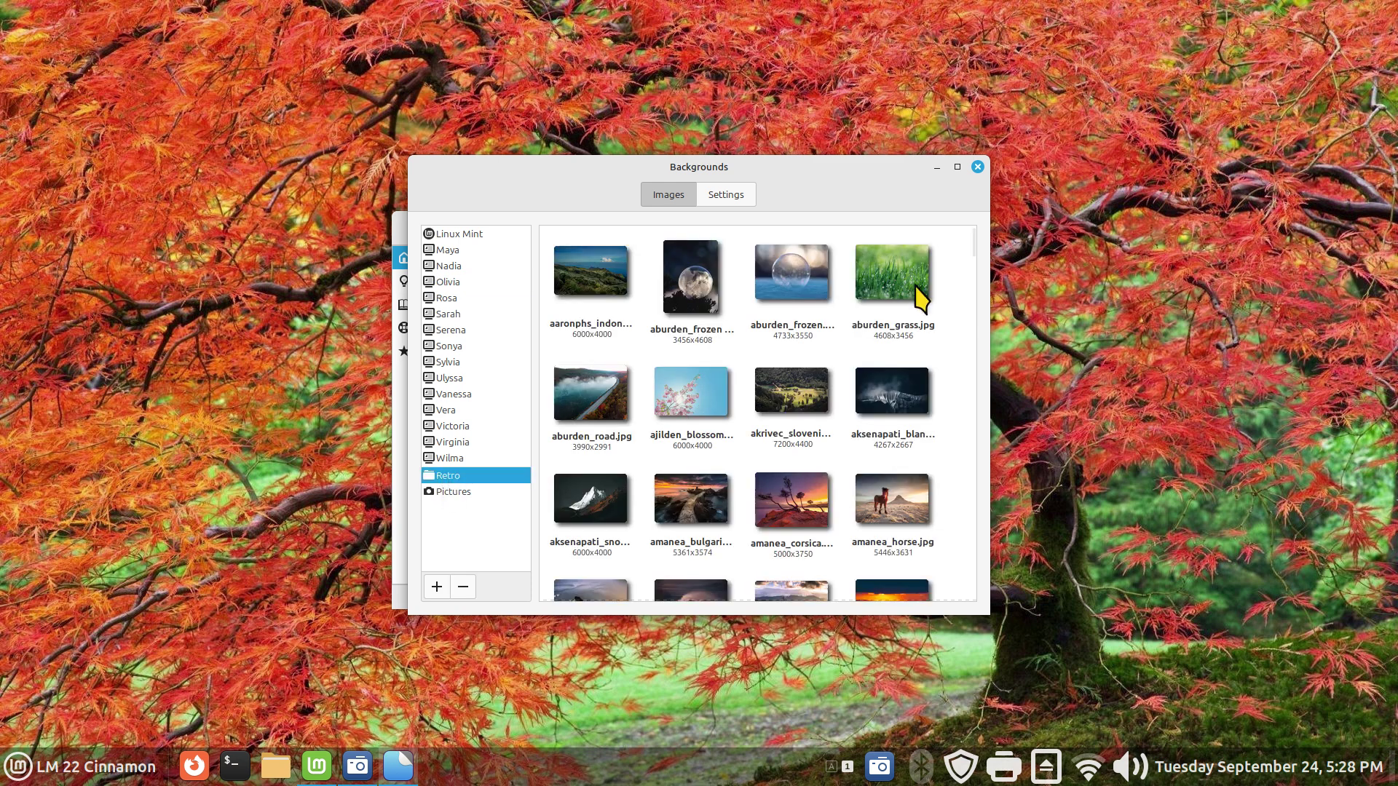
- Close the Backgrounds window and the Linux Mint Welcome window
left_click(978, 167)
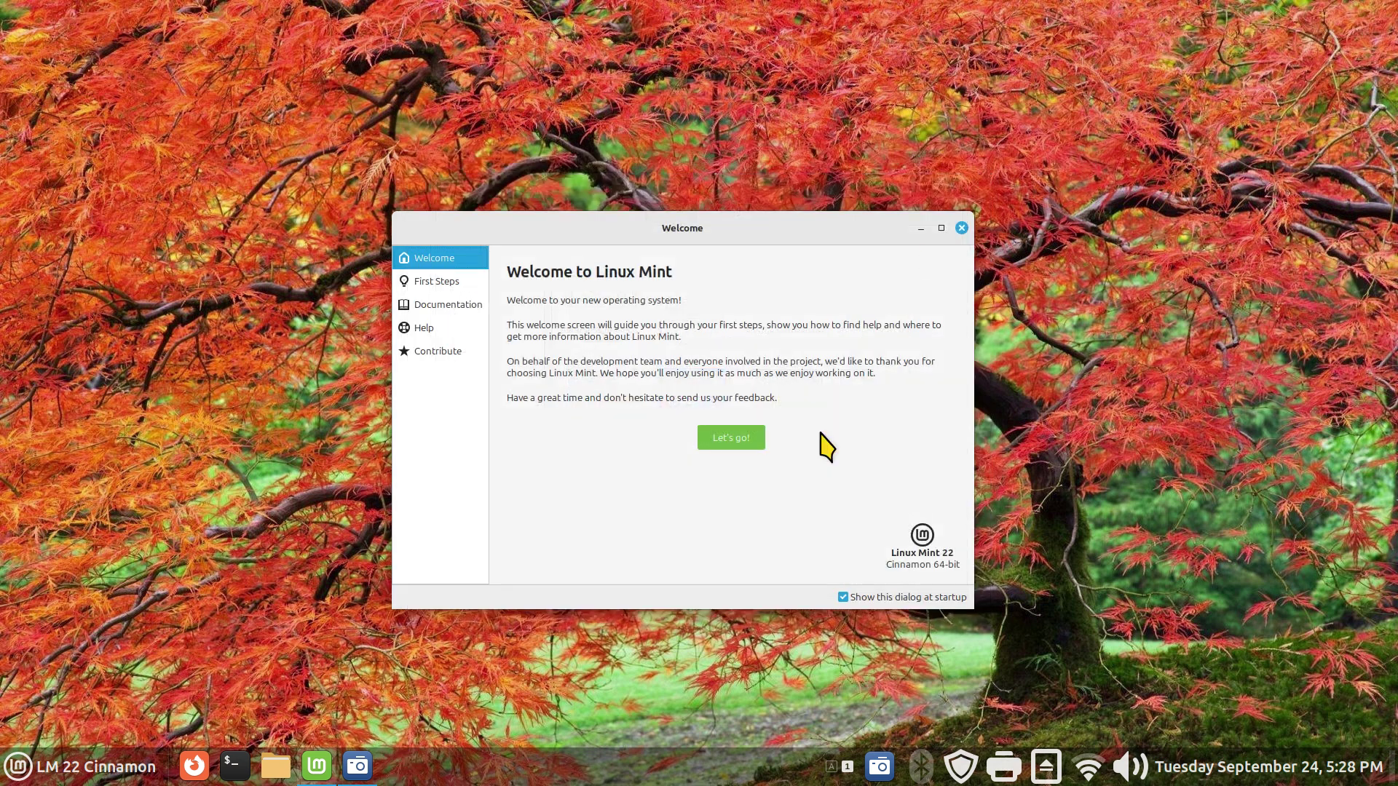
left_click(961, 228)
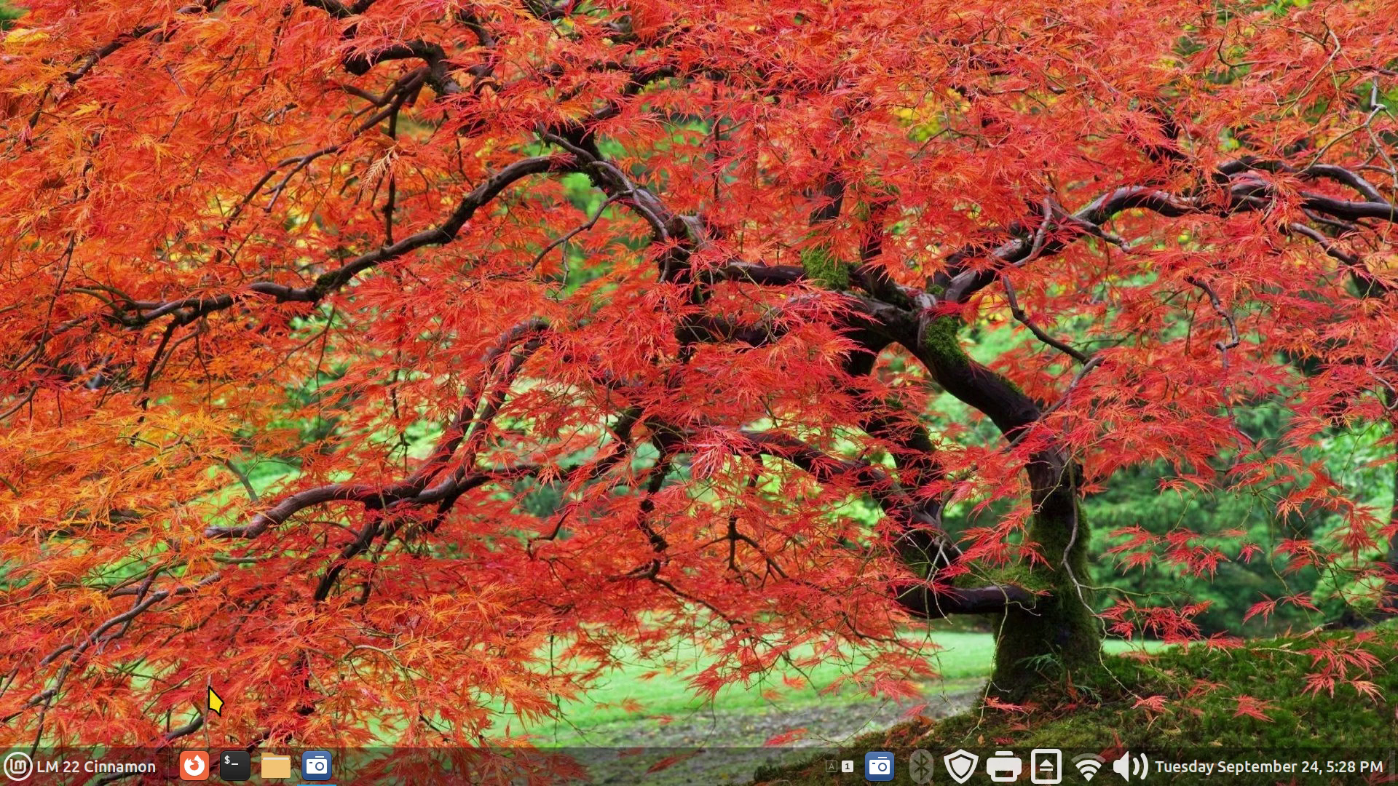
- Clear the list of recent files in the application launcher
left_click(22, 772)
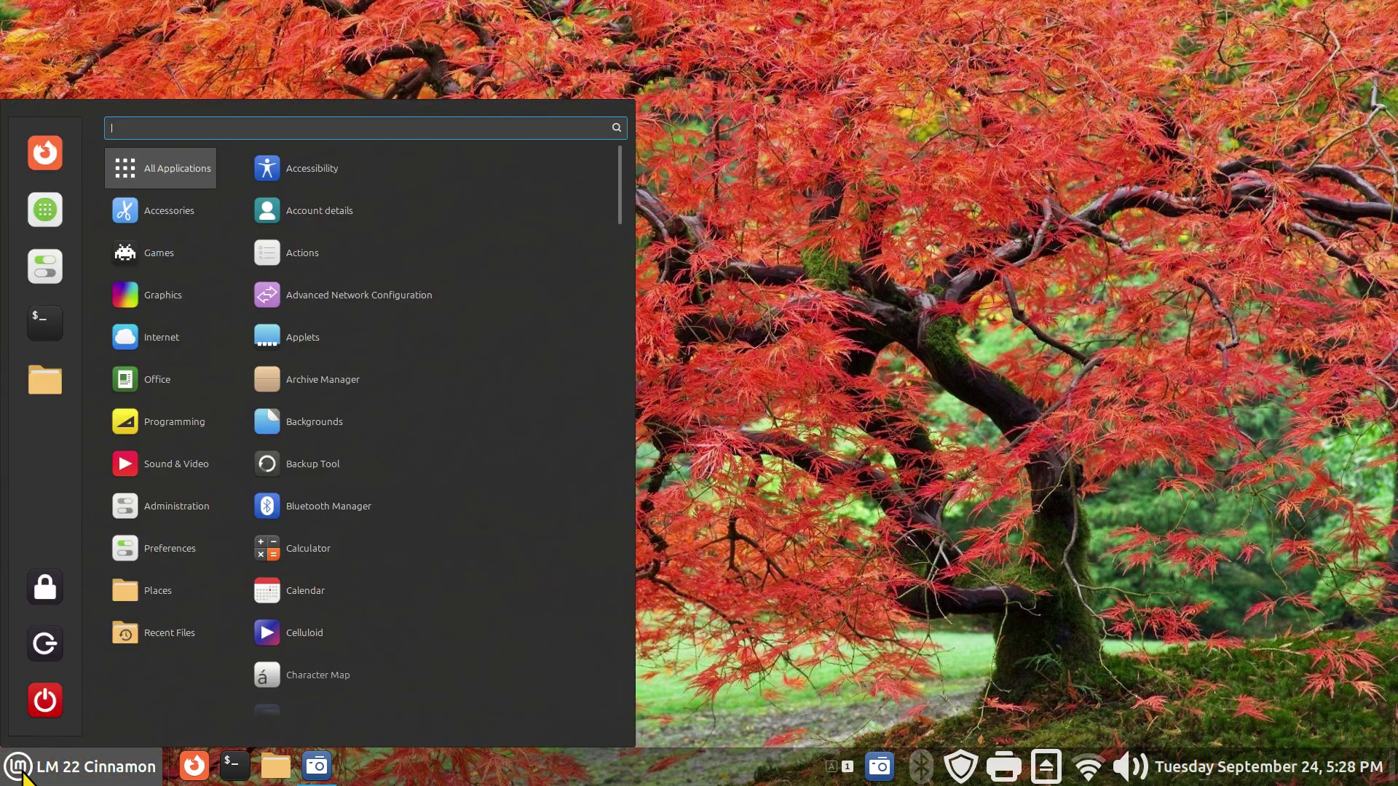
scroll(306, 710, "down", 5)
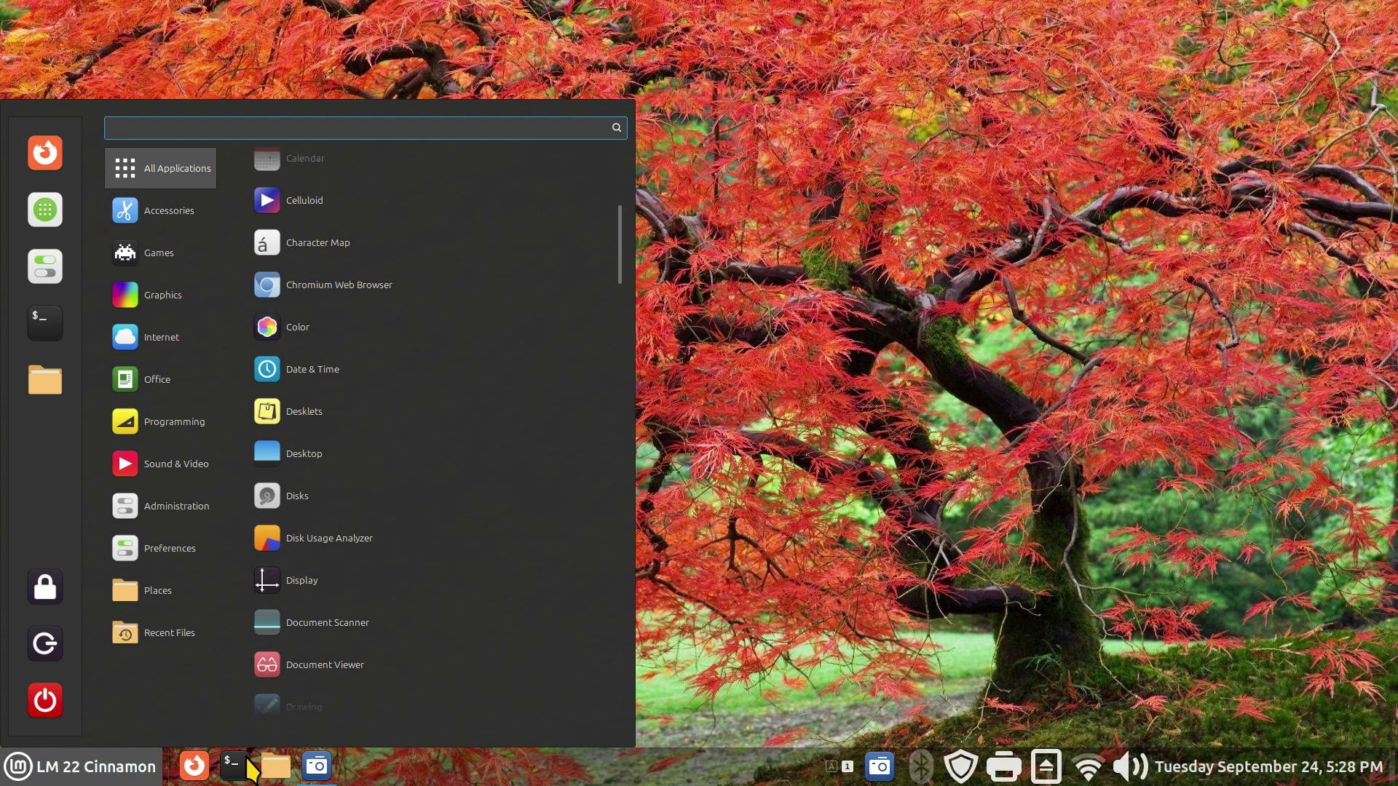
mouse_move(205, 651)
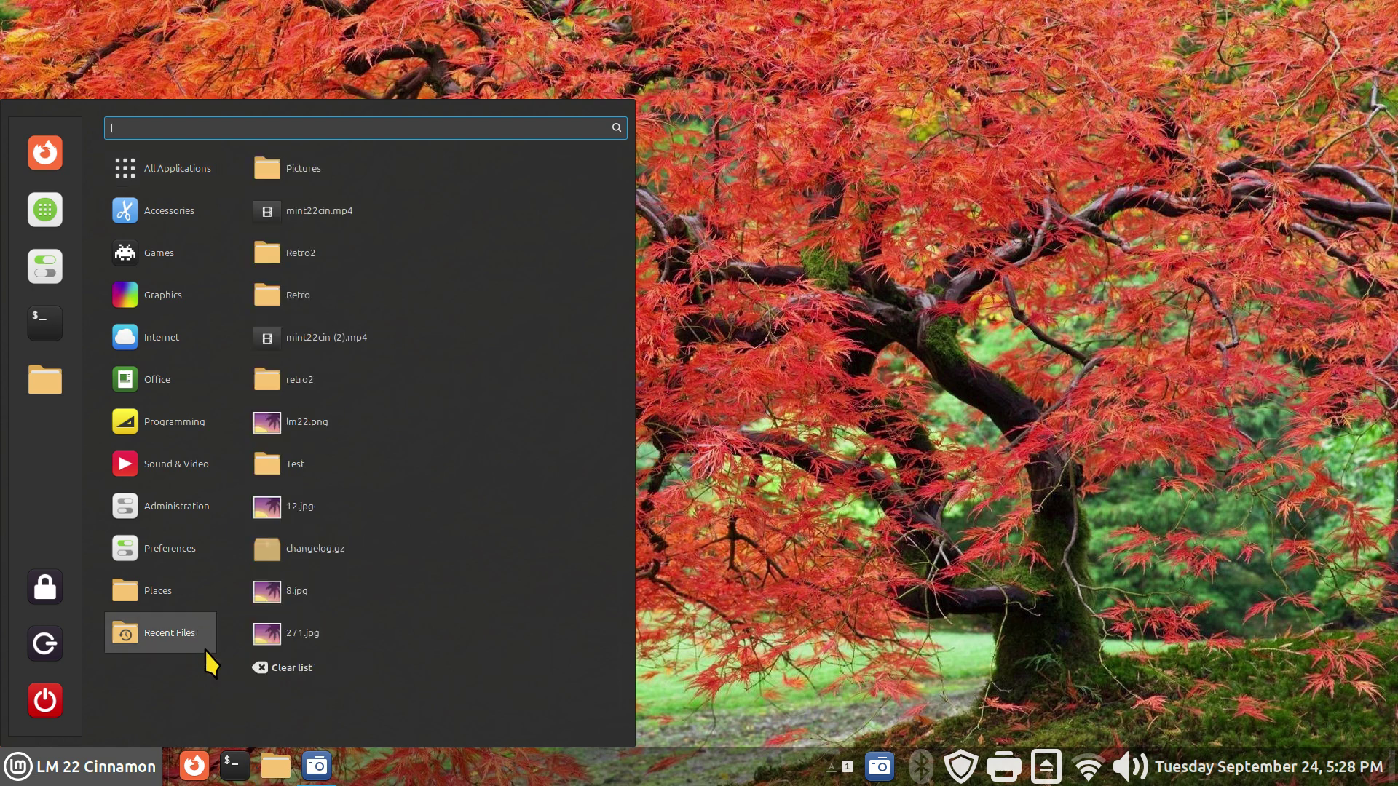
left_click(276, 665)
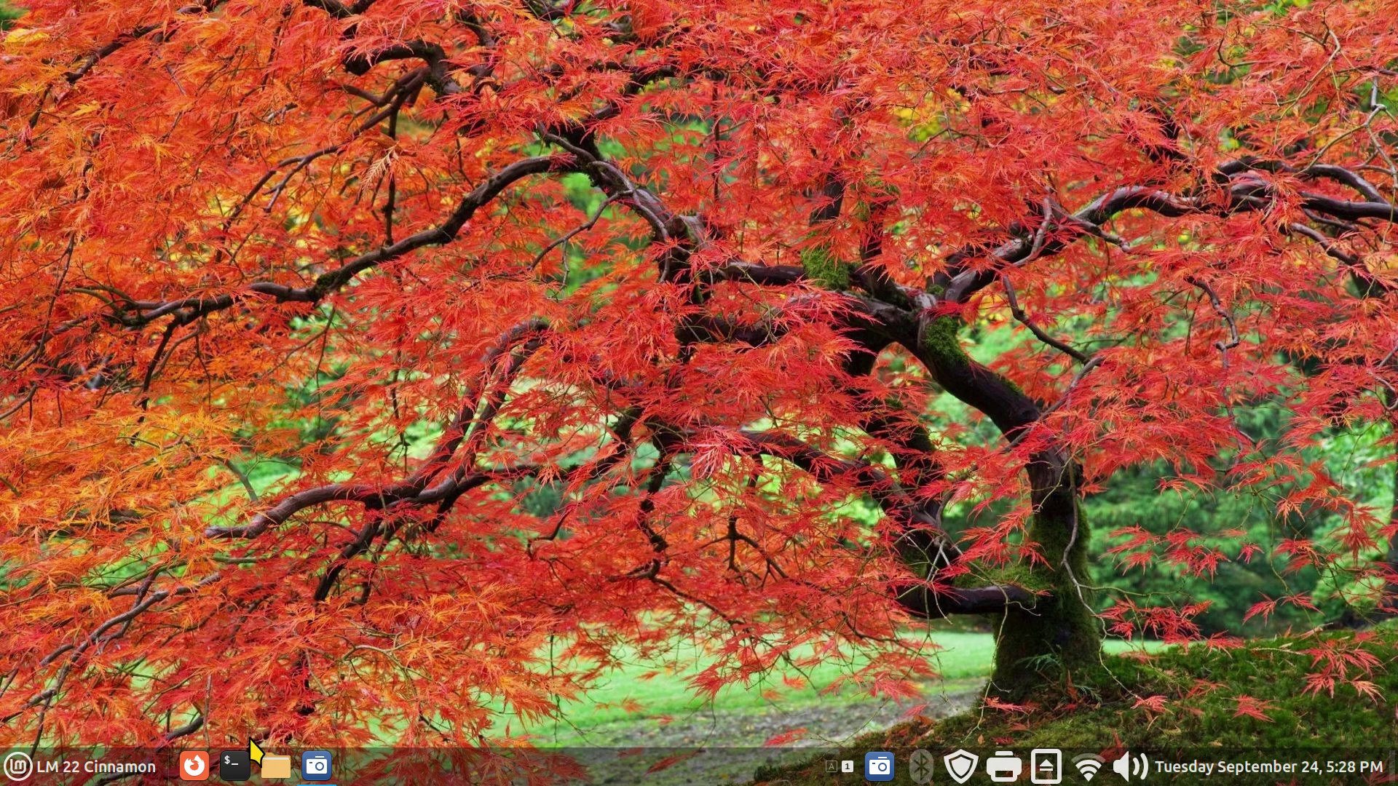
- Find and launch Synaptic Package Manager, authenticating with the account password
left_click(60, 766)
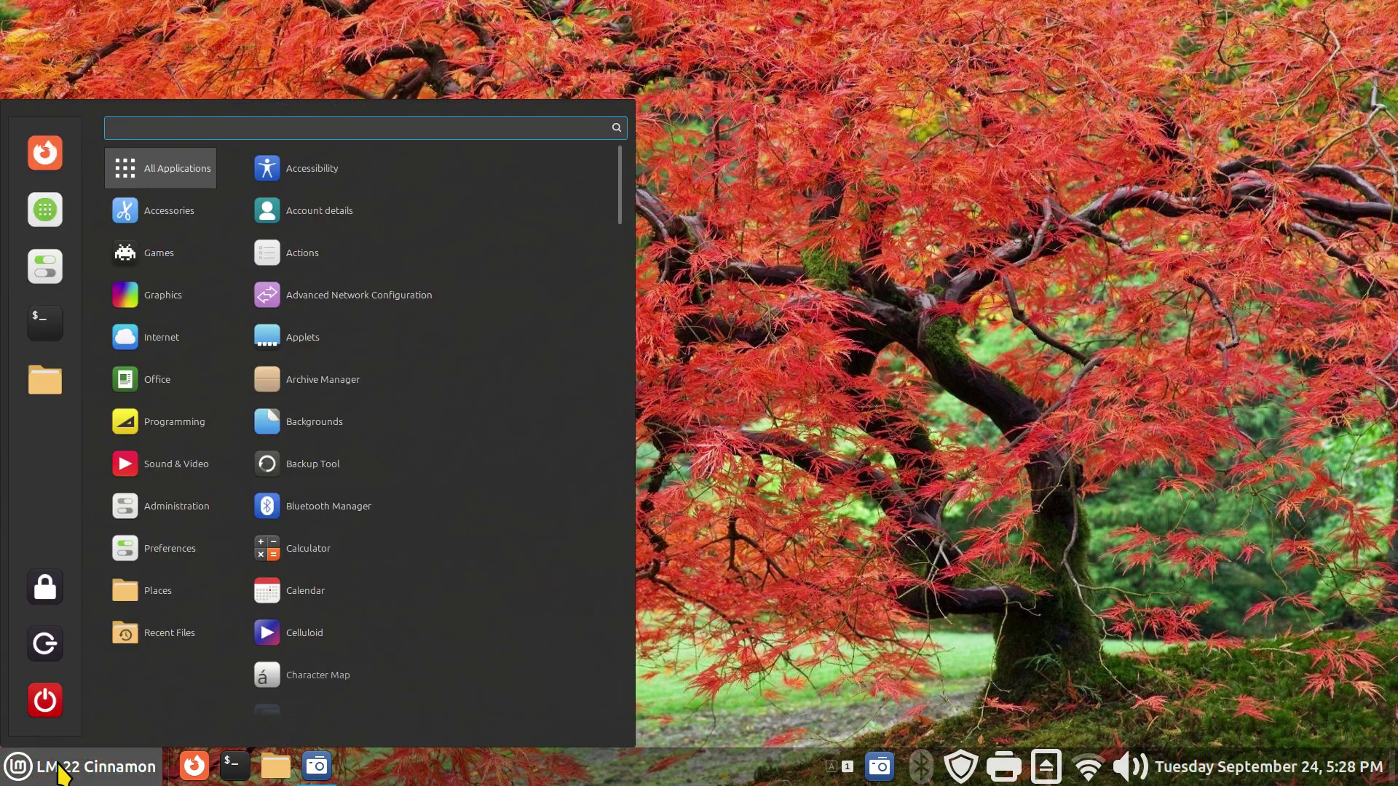
type("sy")
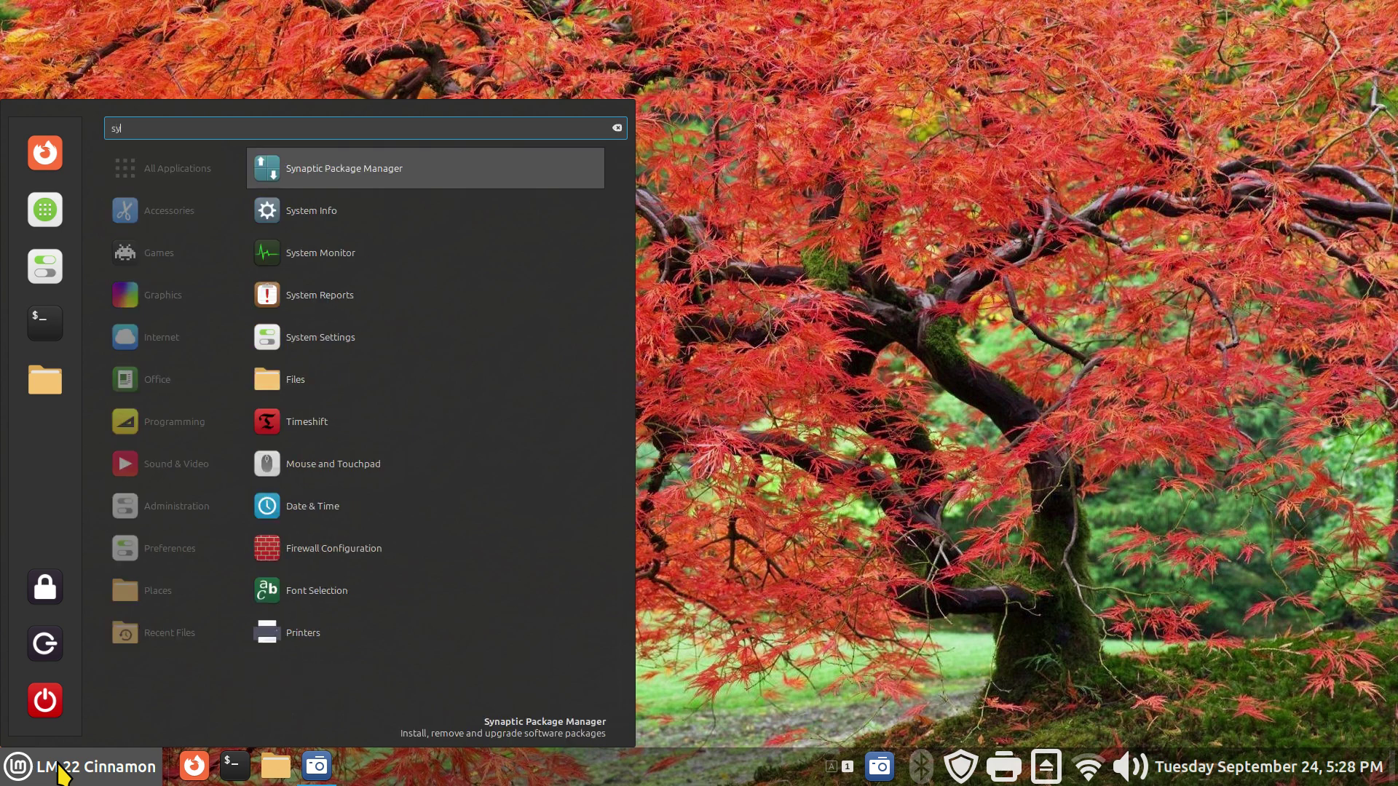
key("Return")
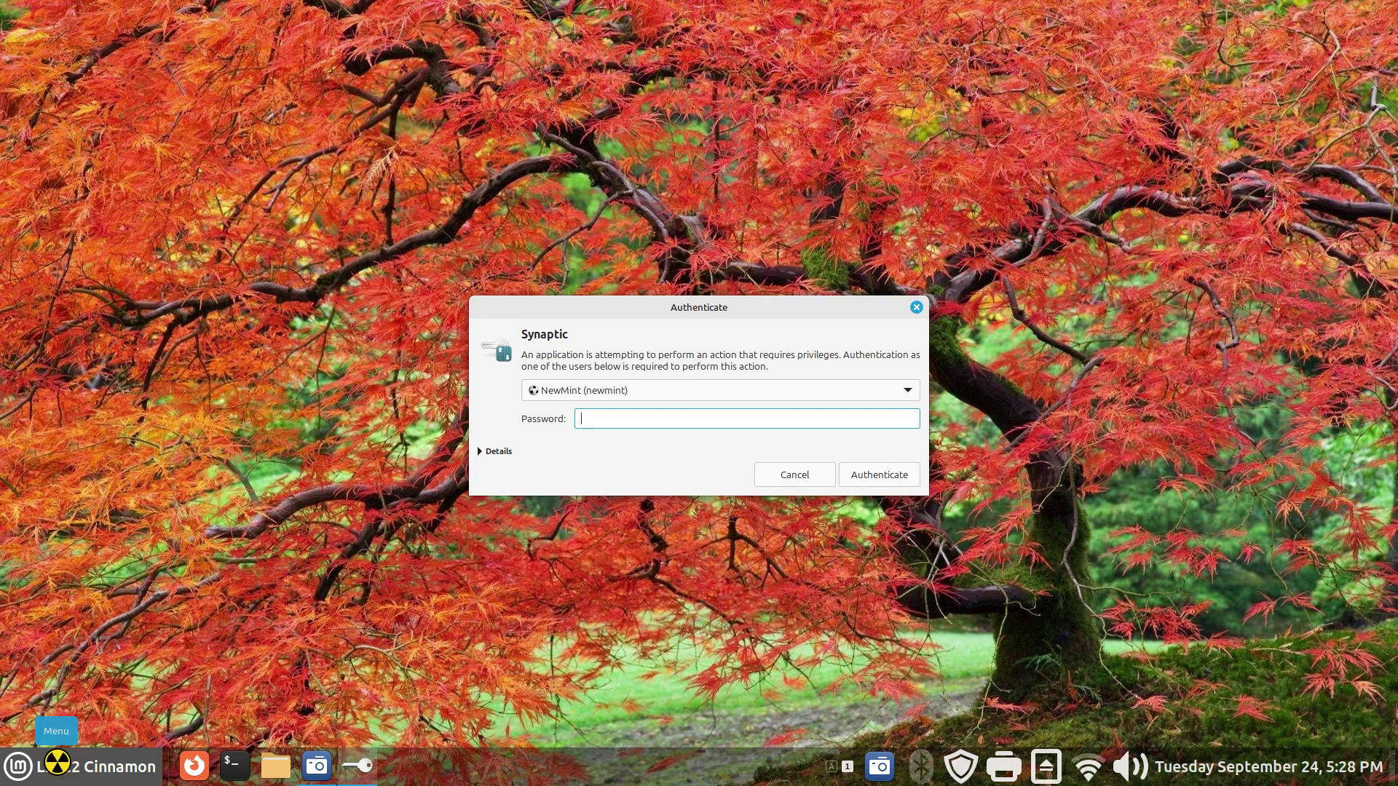
type("•••••")
key("Return")
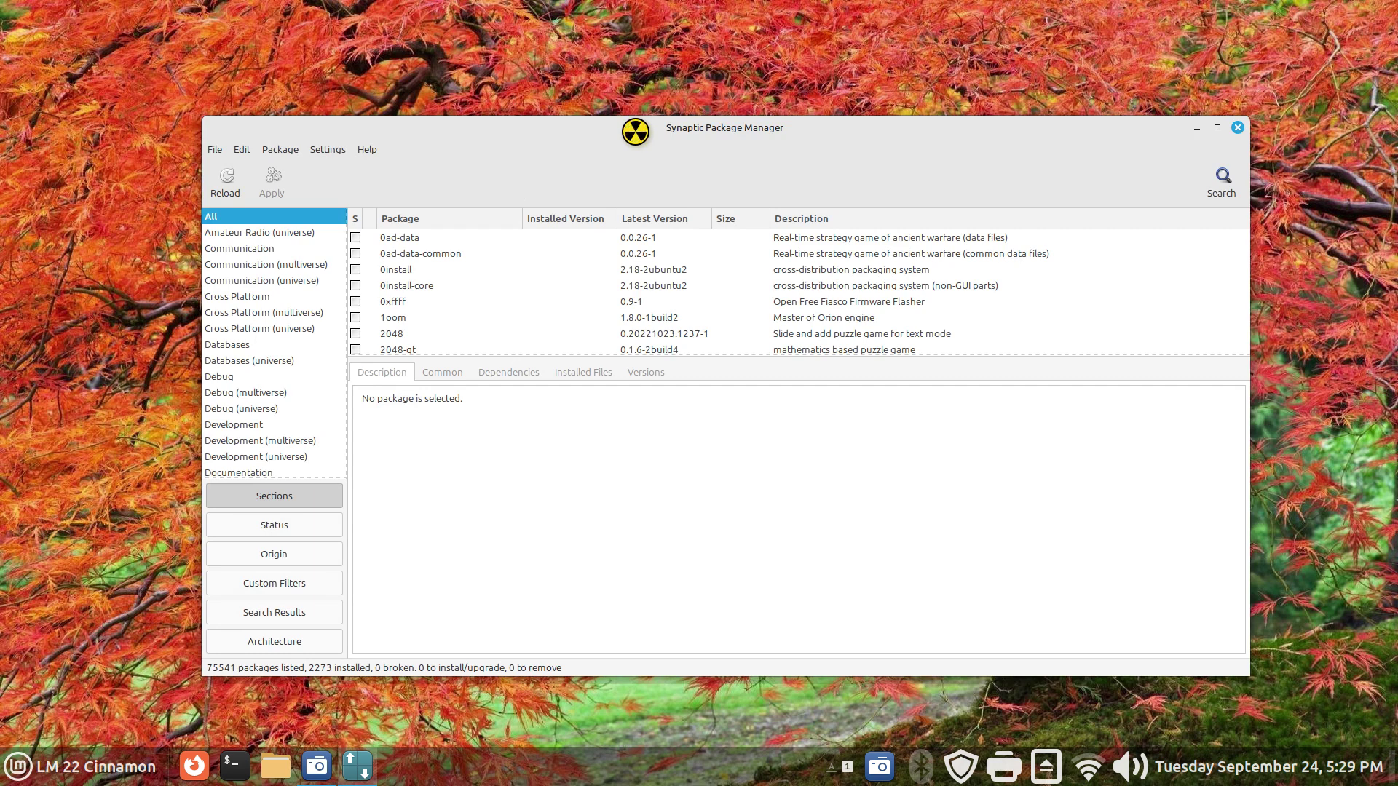
- View Synaptic's version information and the legend of package status icons, closing each window after reading
left_click(370, 145)
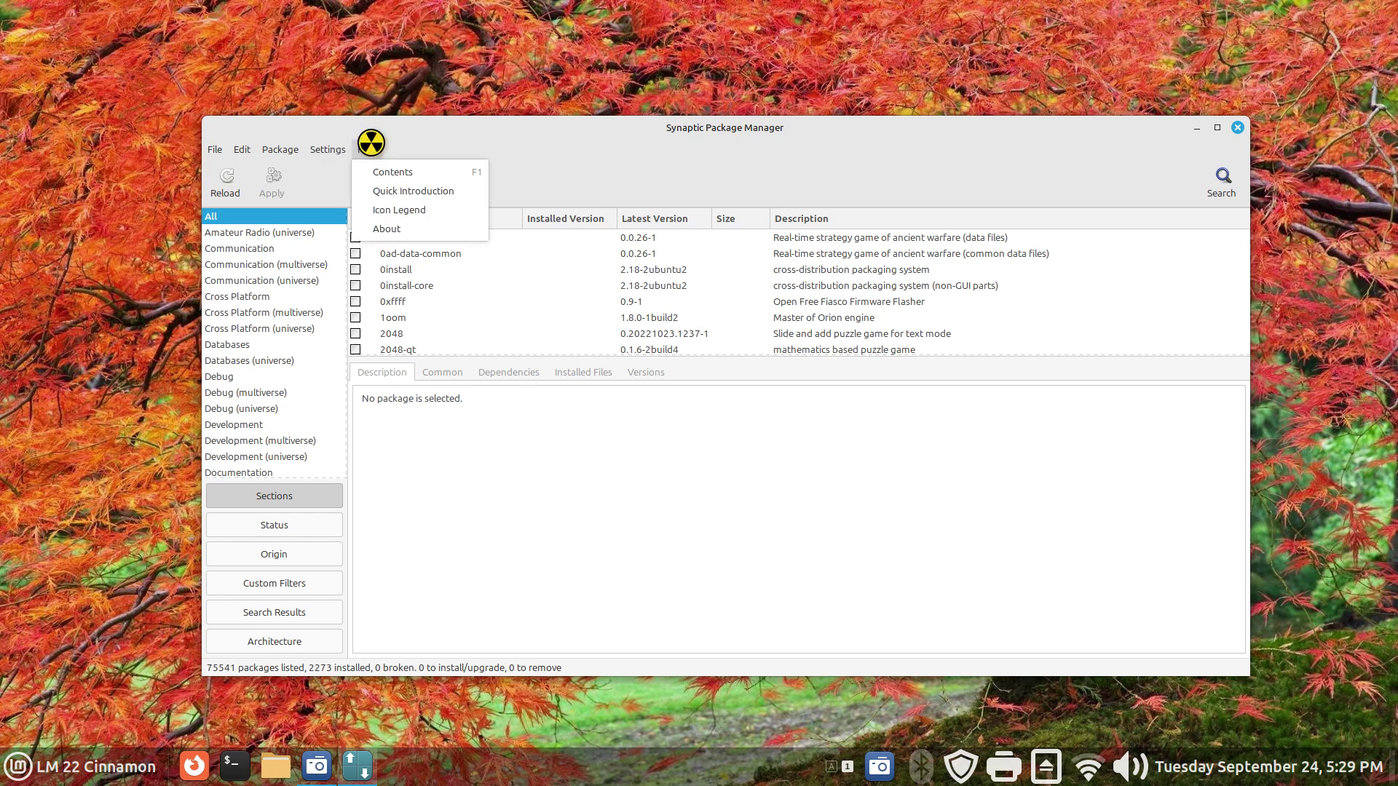
left_click(416, 229)
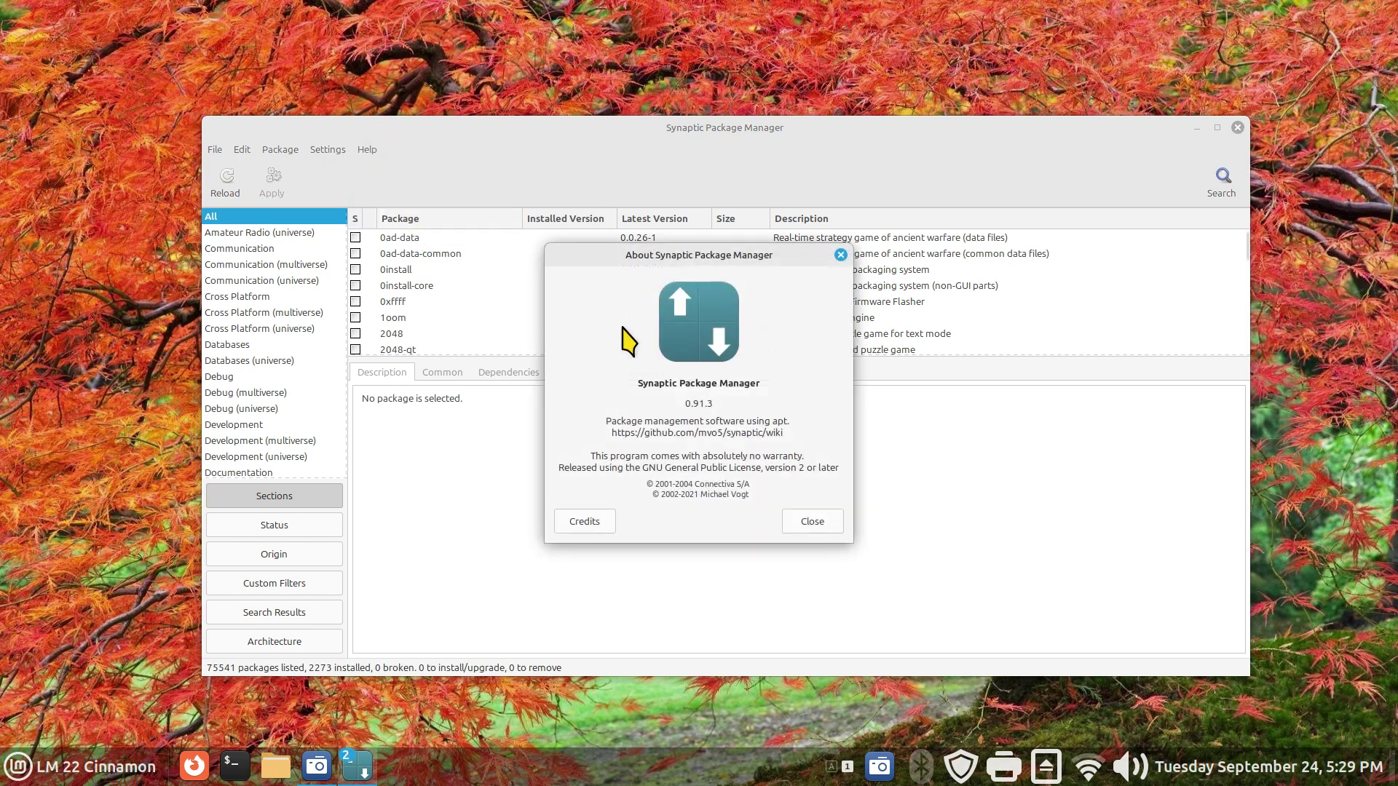
left_click(795, 260)
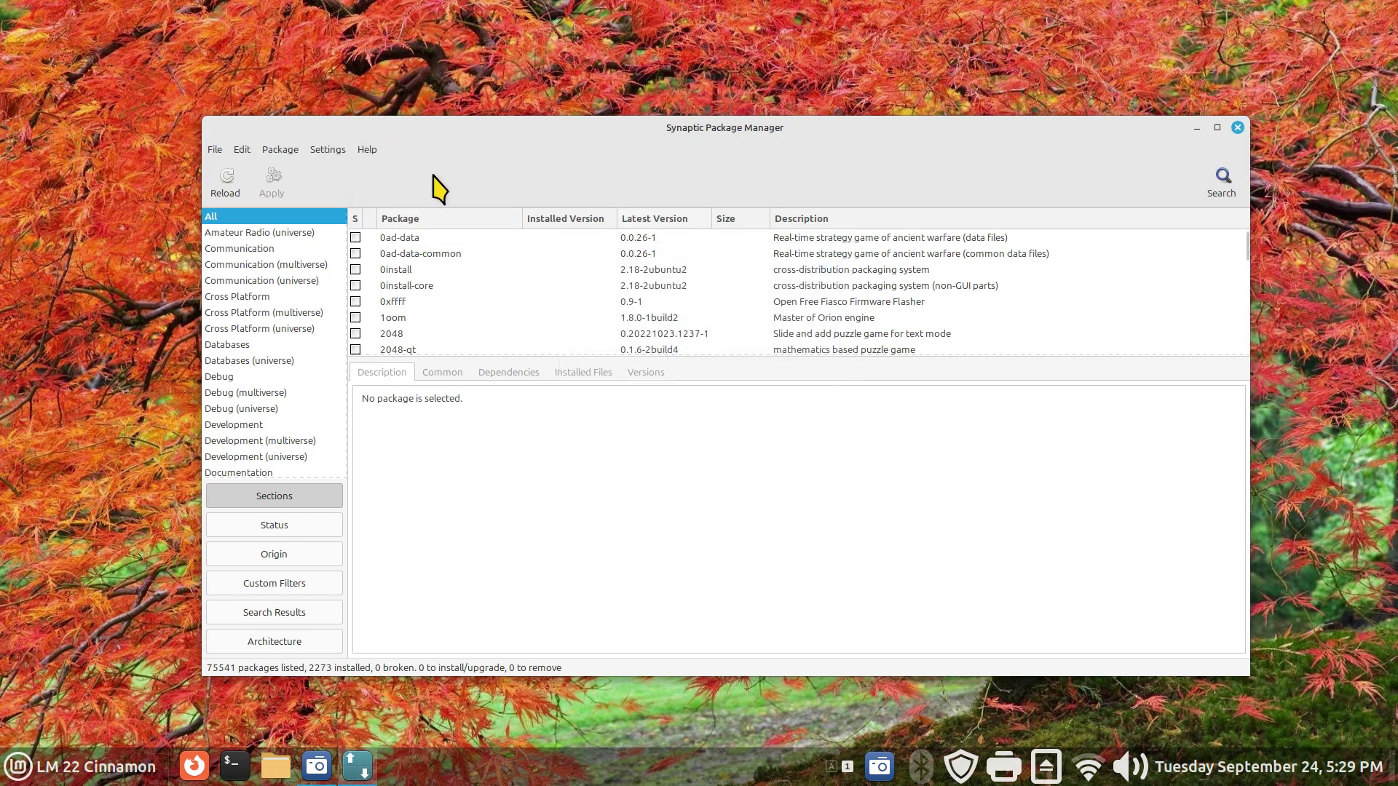
left_click(370, 150)
left_click(404, 211)
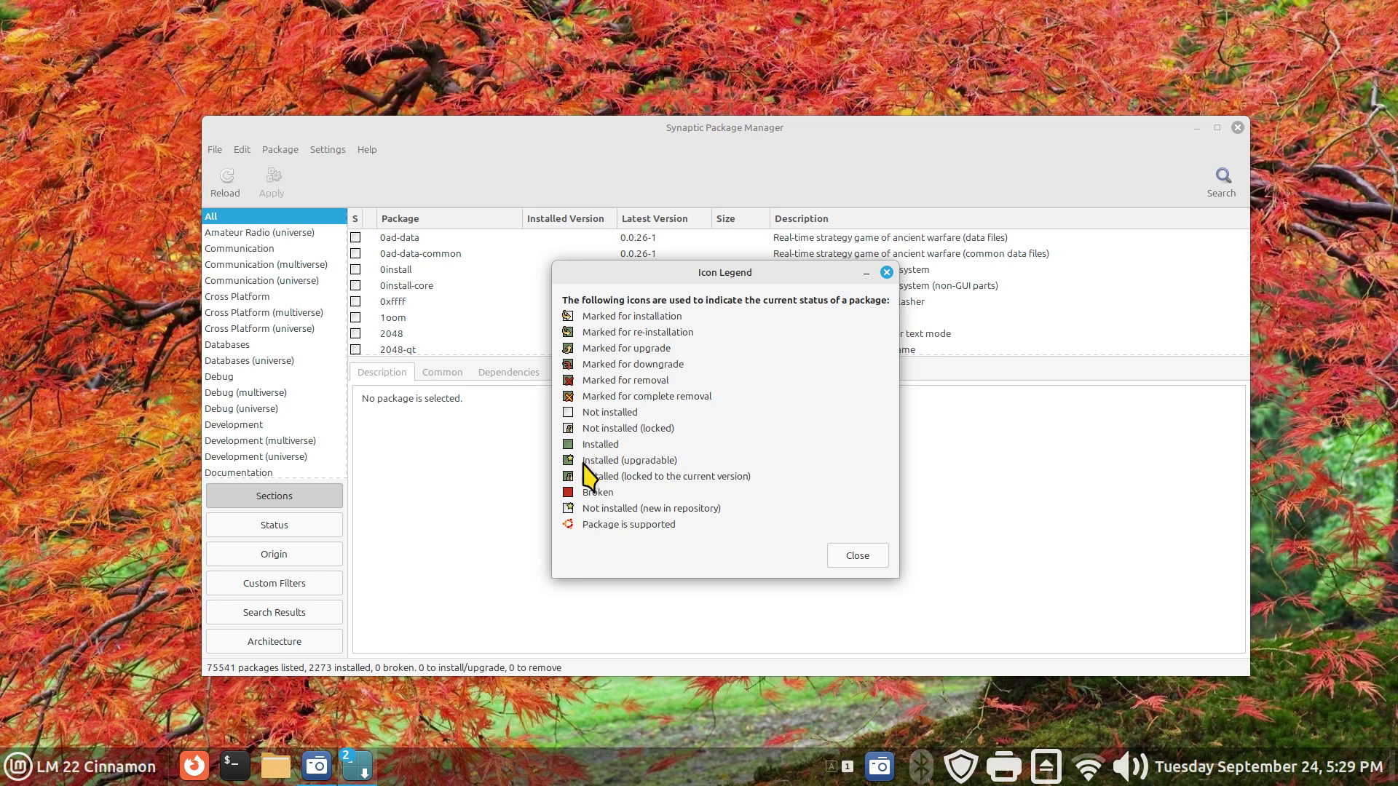
left_click(874, 559)
- Search package names for mint-backgrounds and enlarge the window and package list to show all the results
left_click(1222, 181)
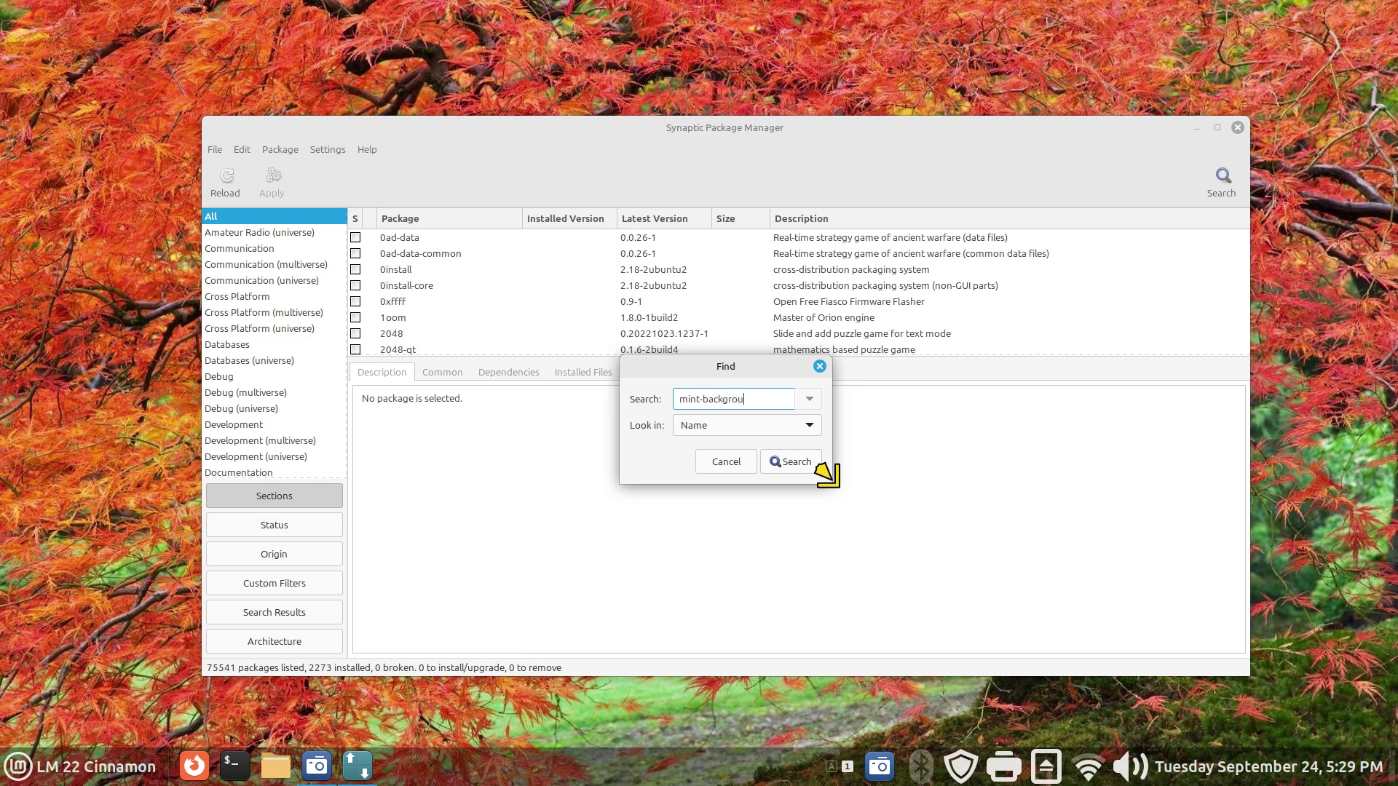
left_click(816, 464)
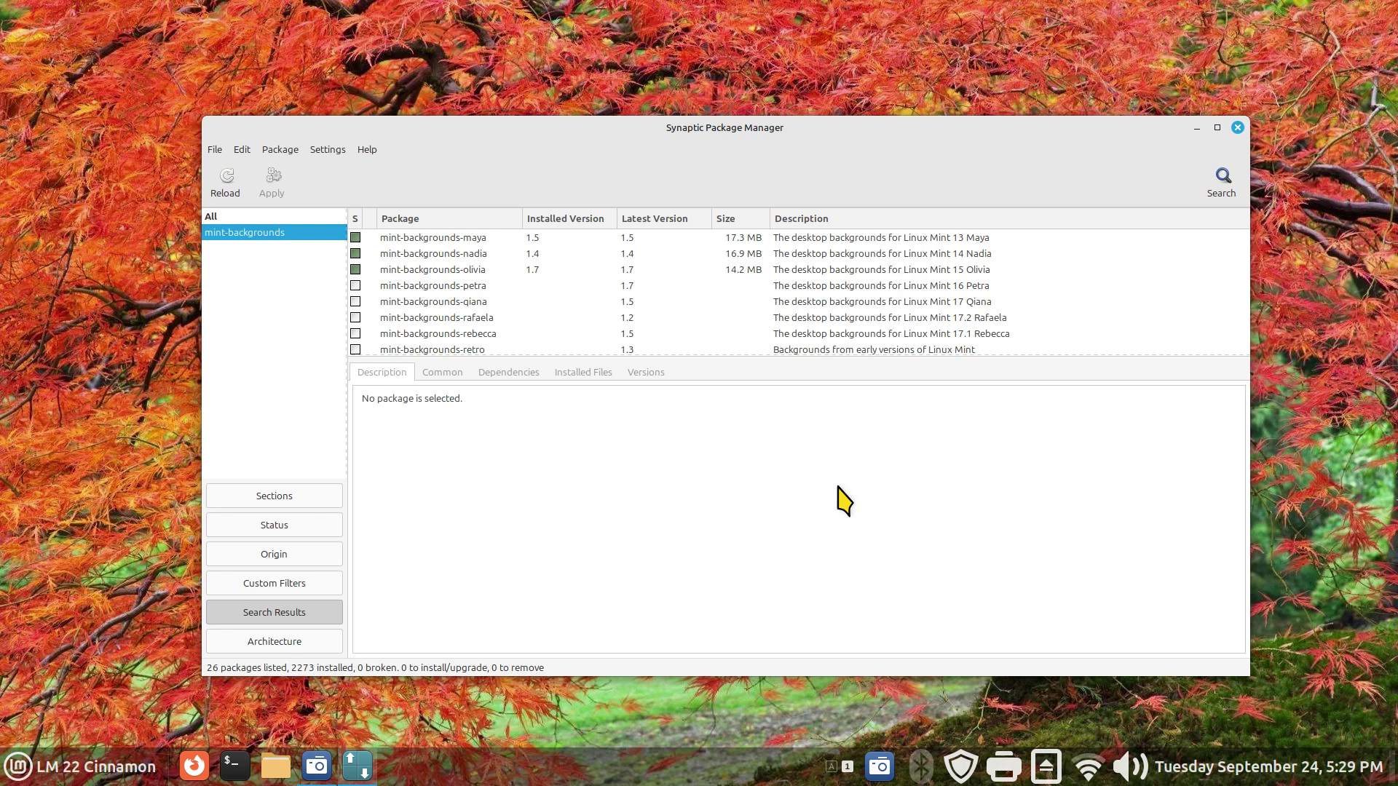
double_click(807, 128)
left_click_drag(649, 307, 664, 624)
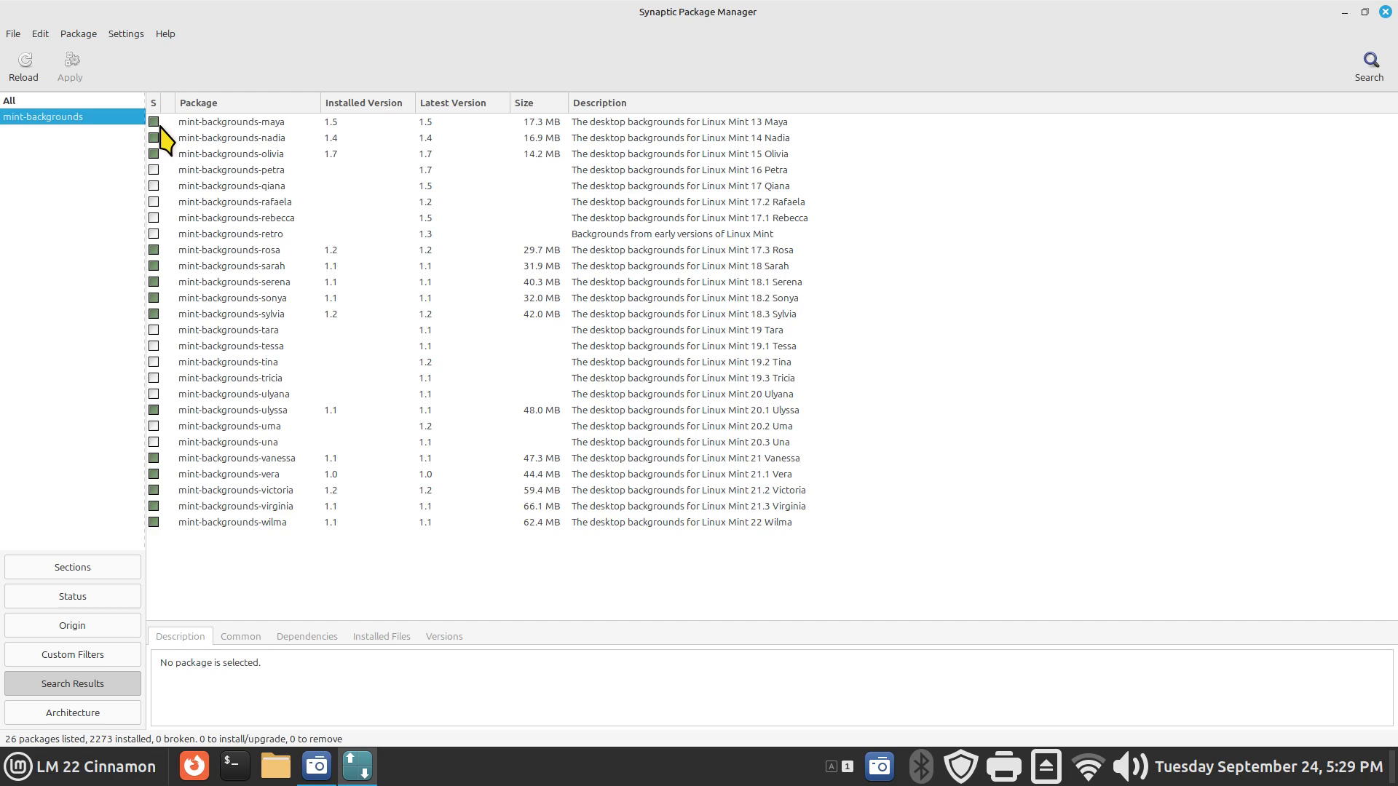
- Inspect the properties of the mint-backgrounds-petra package, including its installed files, and close them
left_click(219, 175)
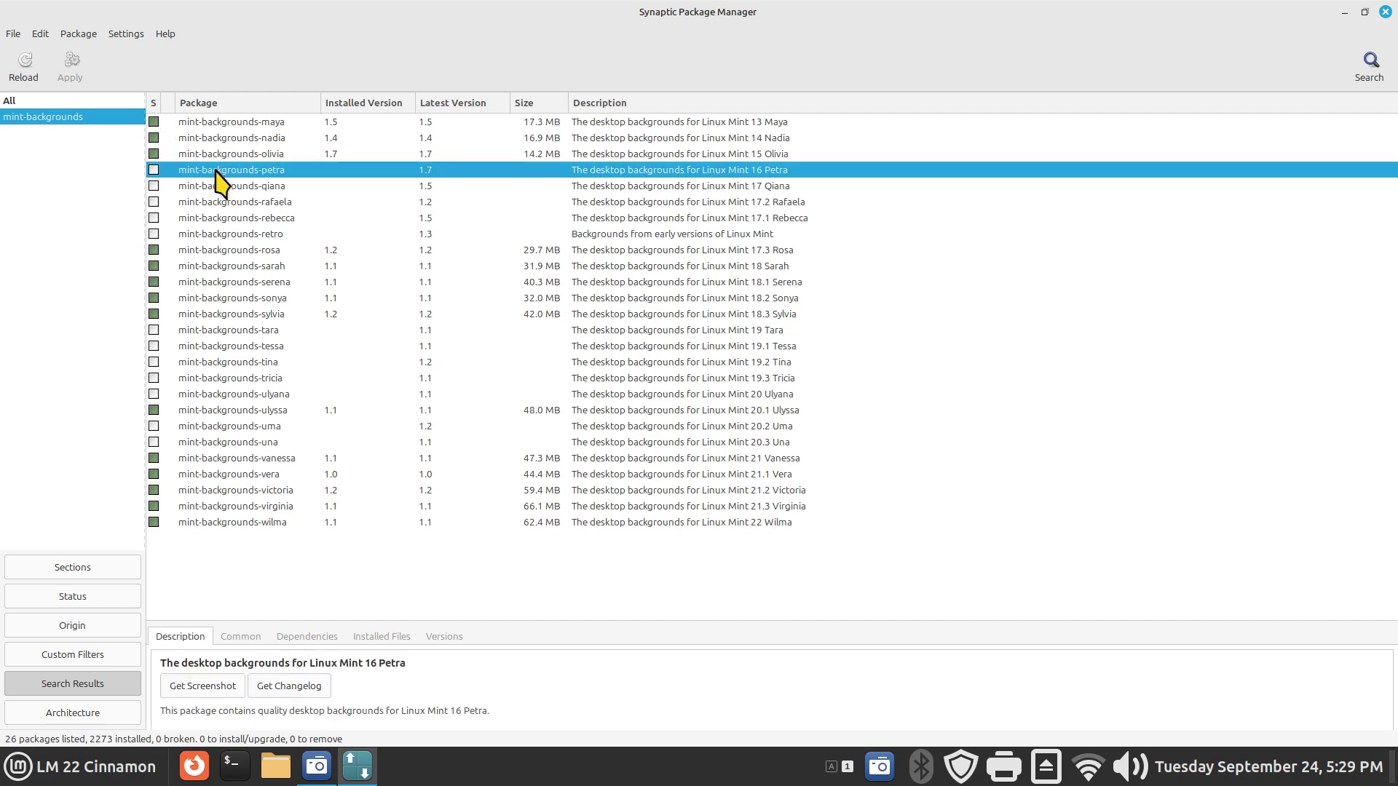
right_click(216, 173)
left_click(300, 279)
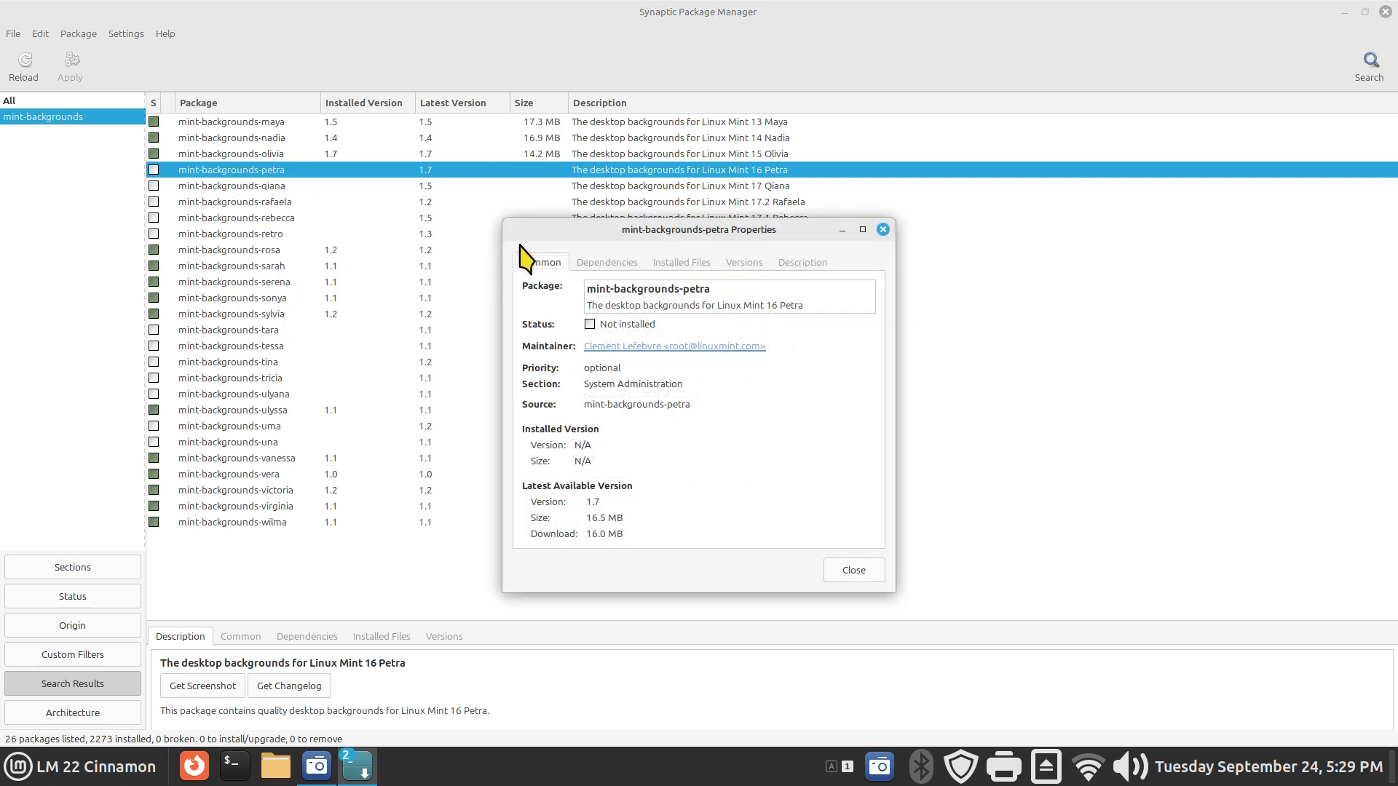
left_click(681, 263)
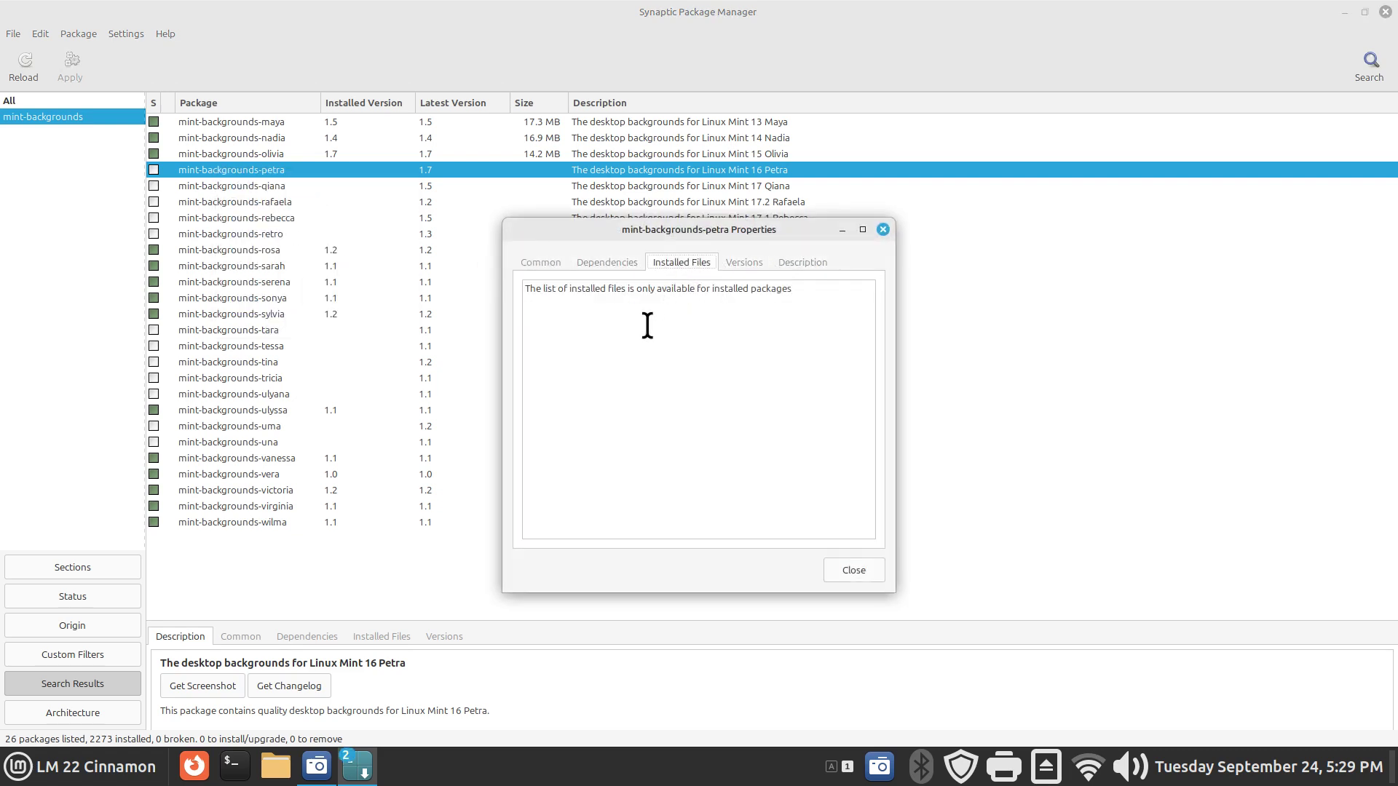
left_click(861, 567)
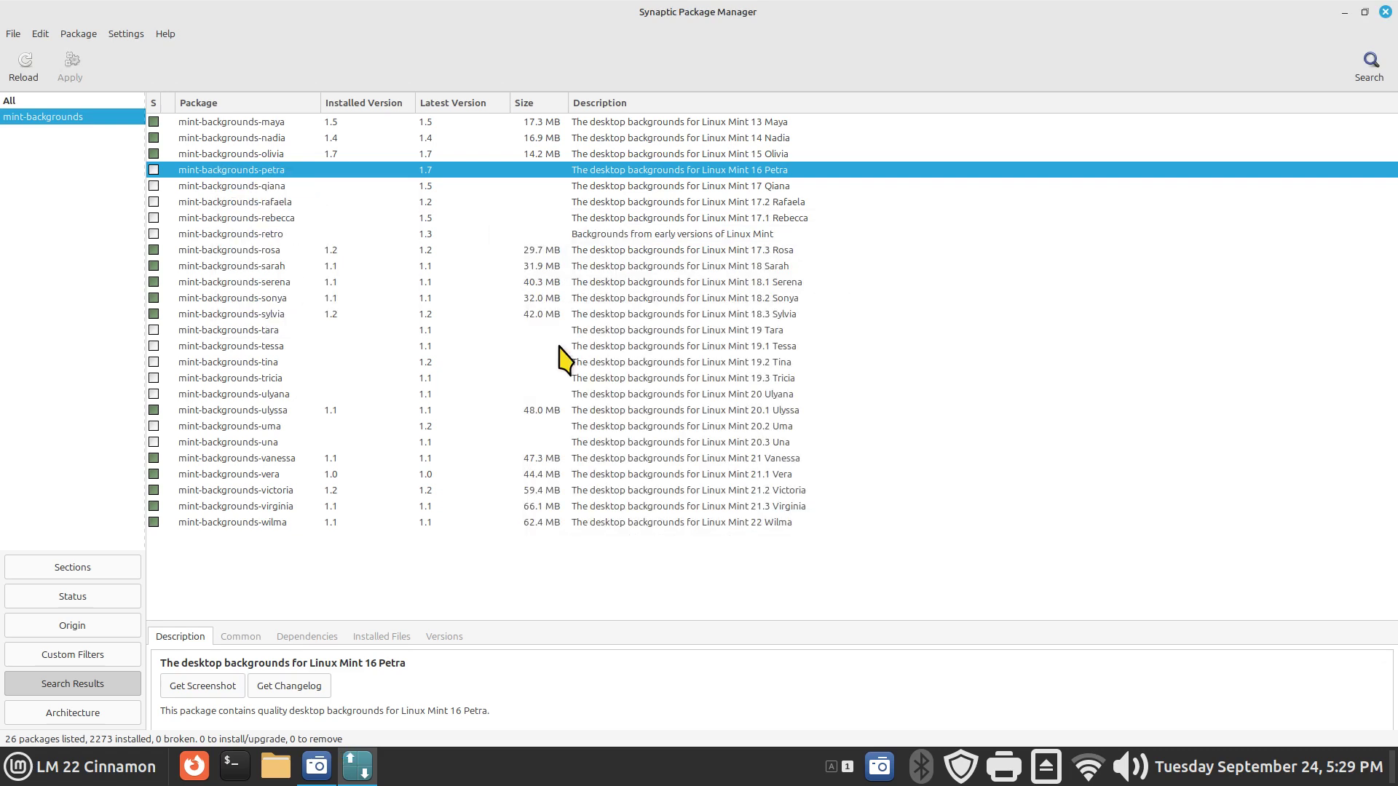
- Inspect the installed files in the mint-backgrounds-maya package's properties and close them
left_click(247, 123)
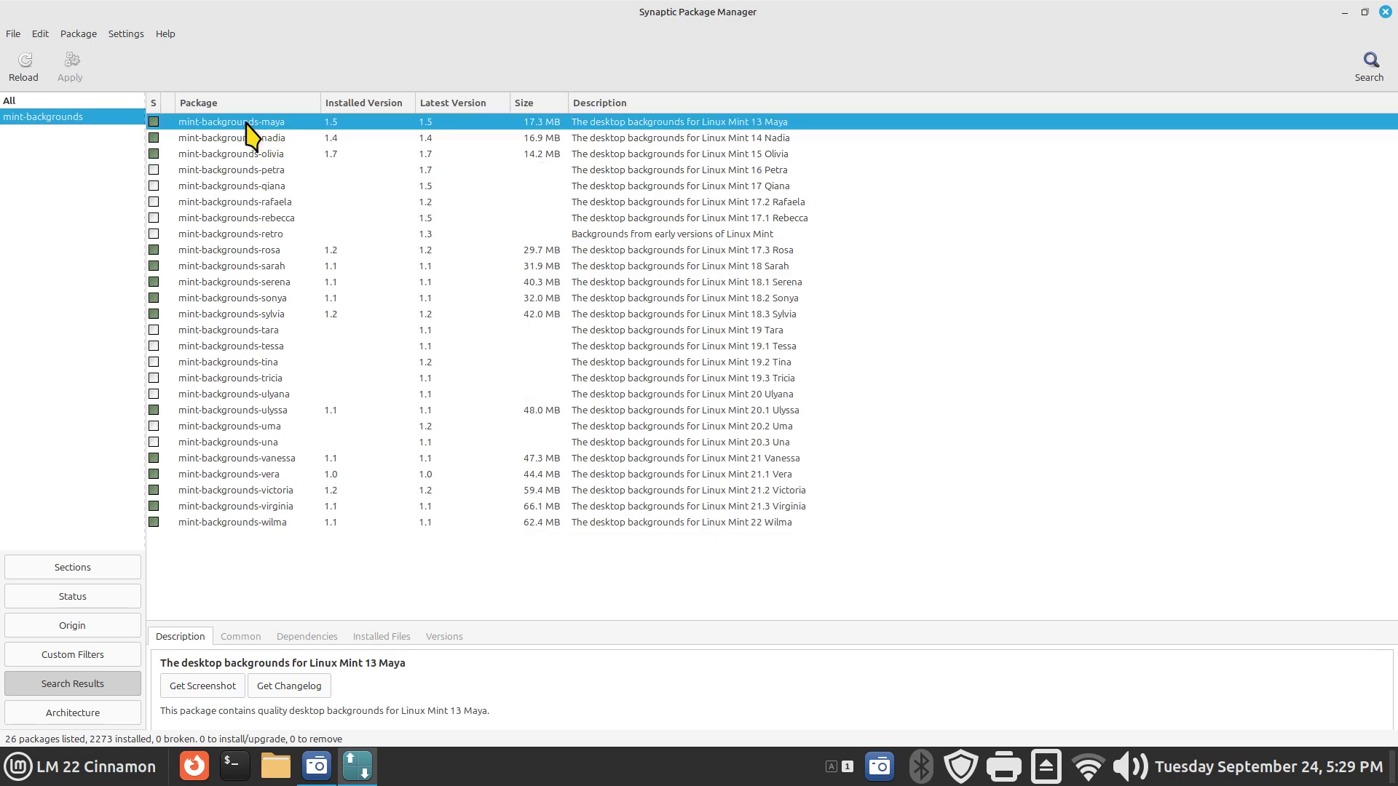
right_click(246, 125)
left_click(292, 237)
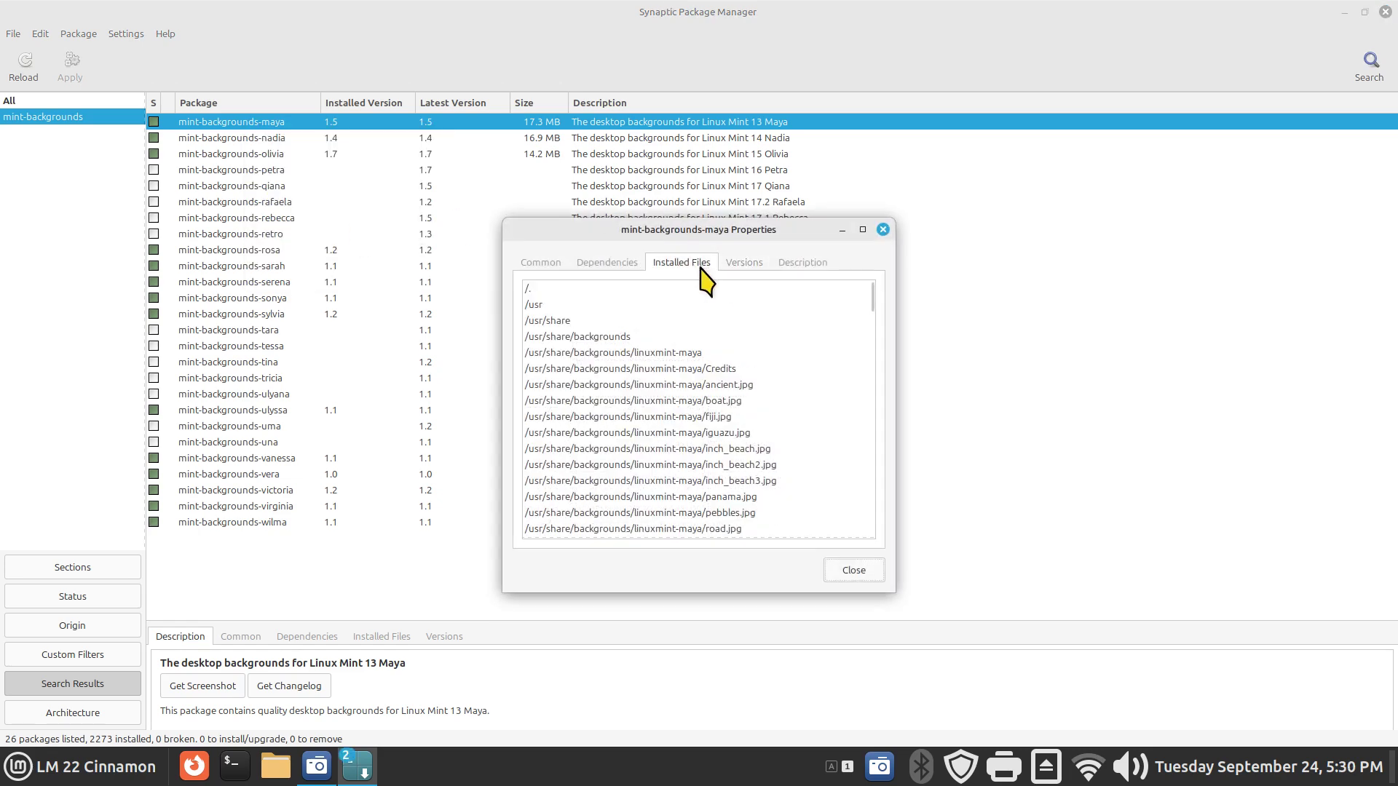
left_click(883, 229)
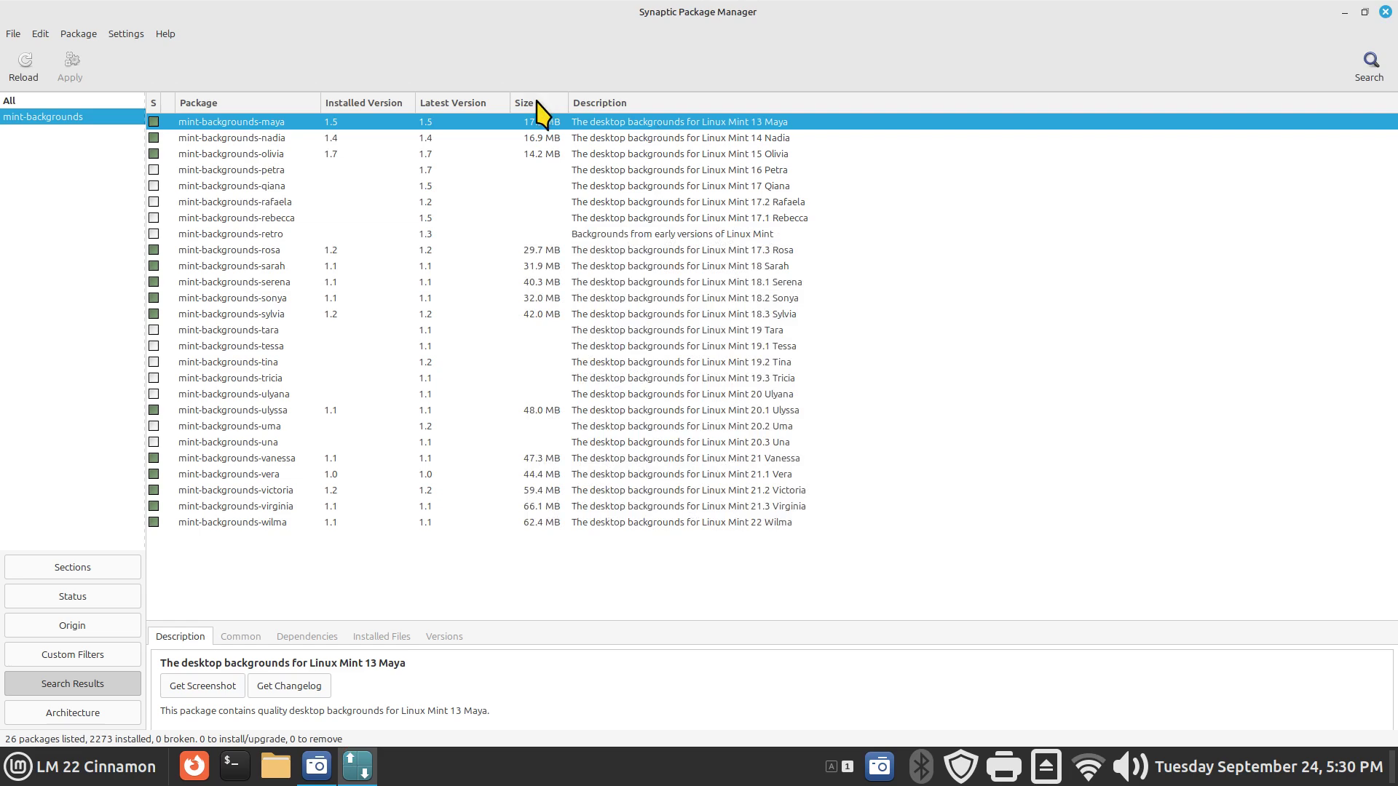
- Apply the preferences with package properties shown in the main window and close the preferences
left_click(124, 34)
left_click(149, 69)
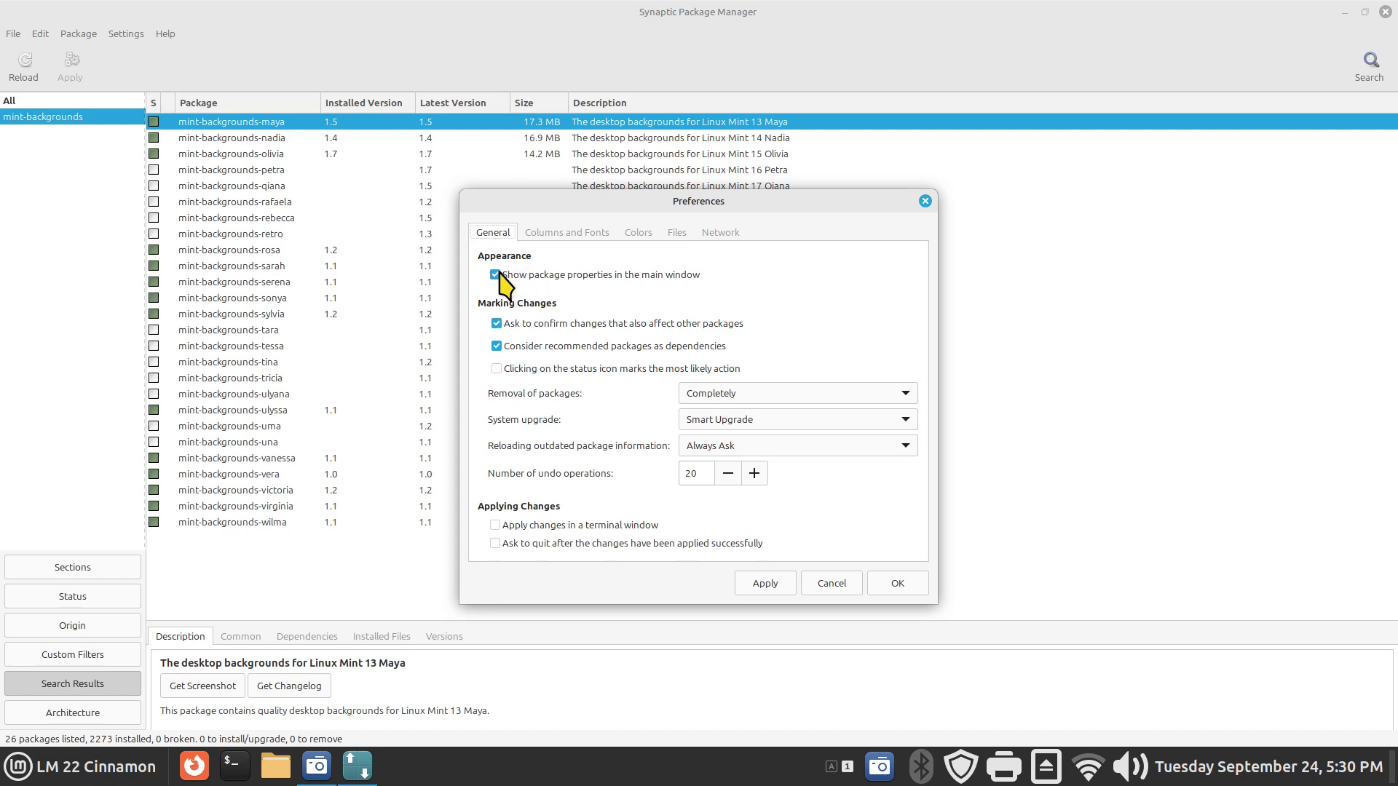
left_click(746, 590)
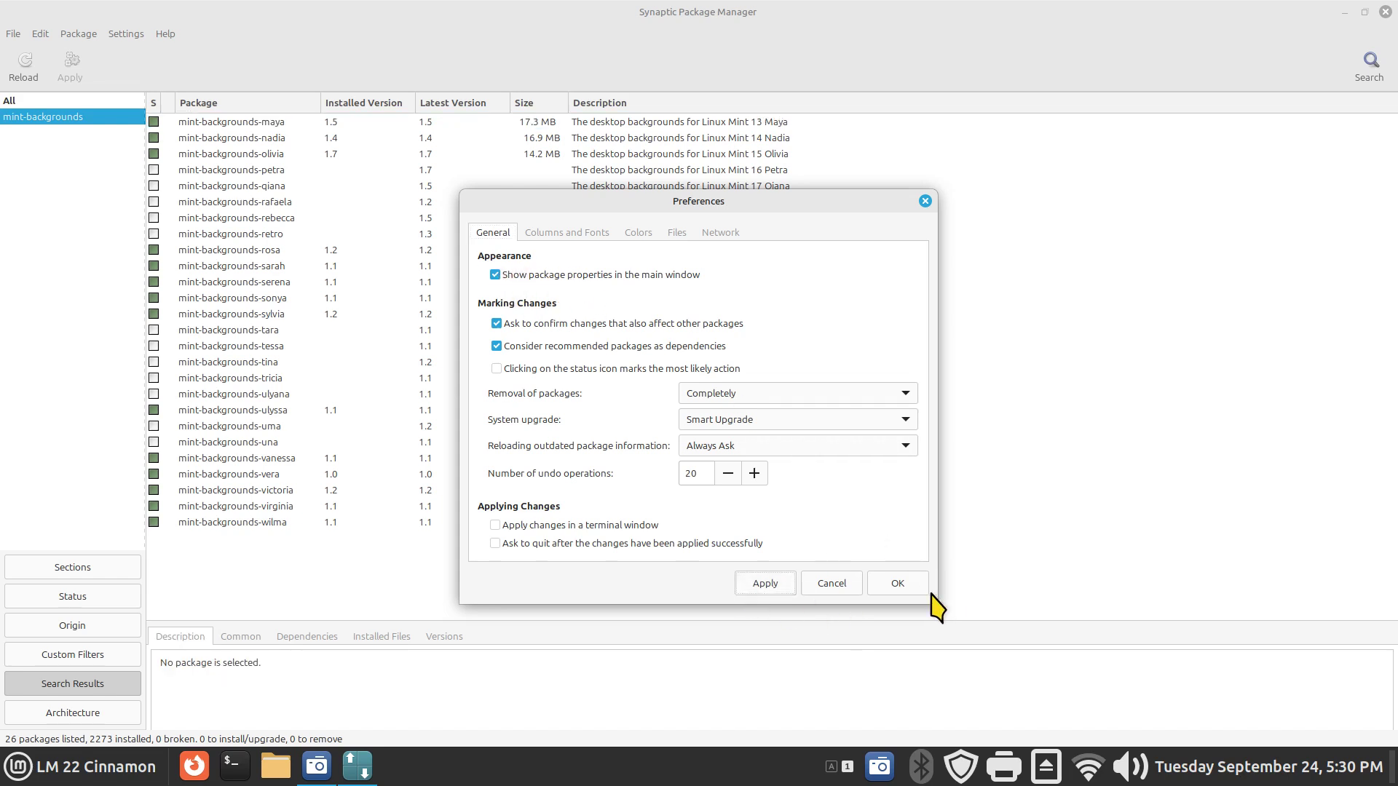
left_click(903, 589)
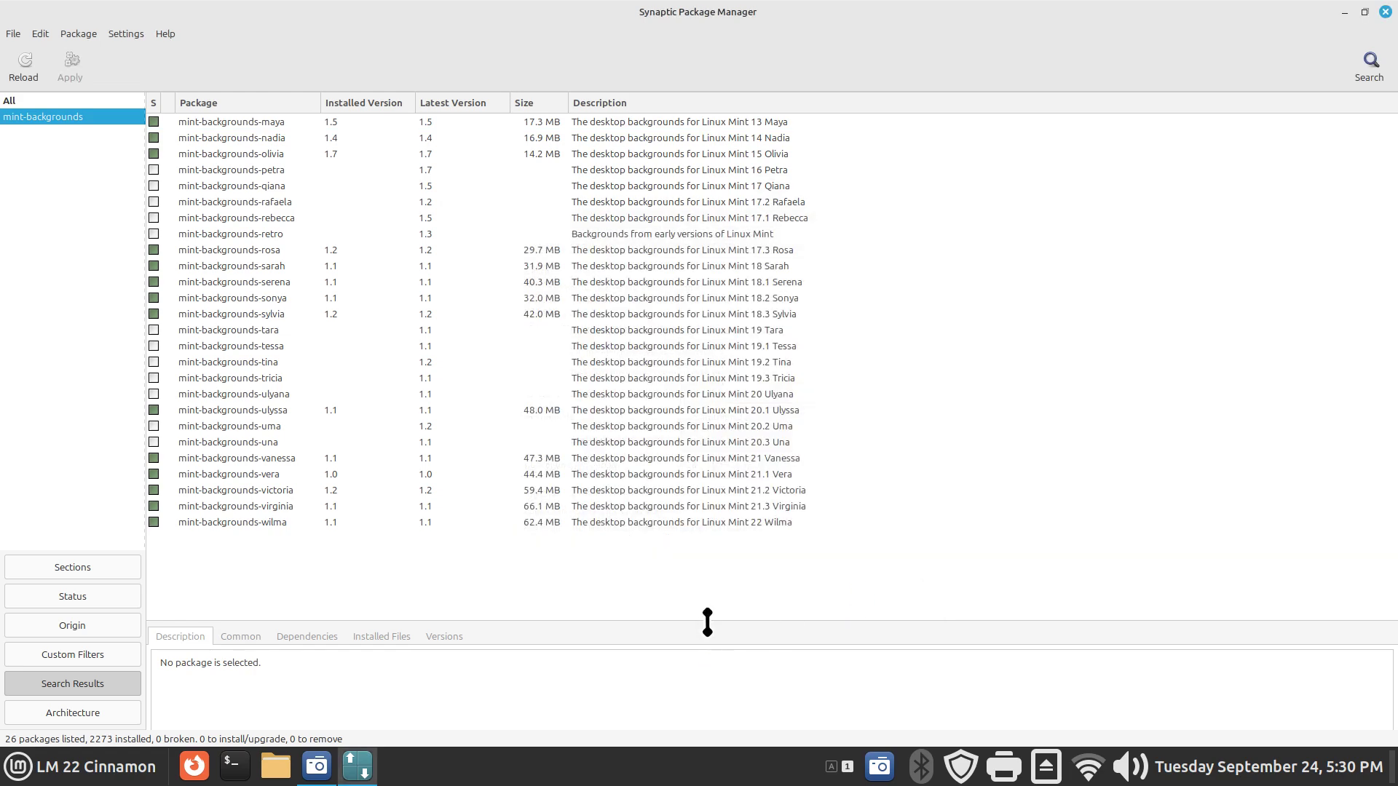
- Enlarge the package properties pane and list the installed files of mint-backgrounds-maya in it
left_click_drag(705, 351, 689, 219)
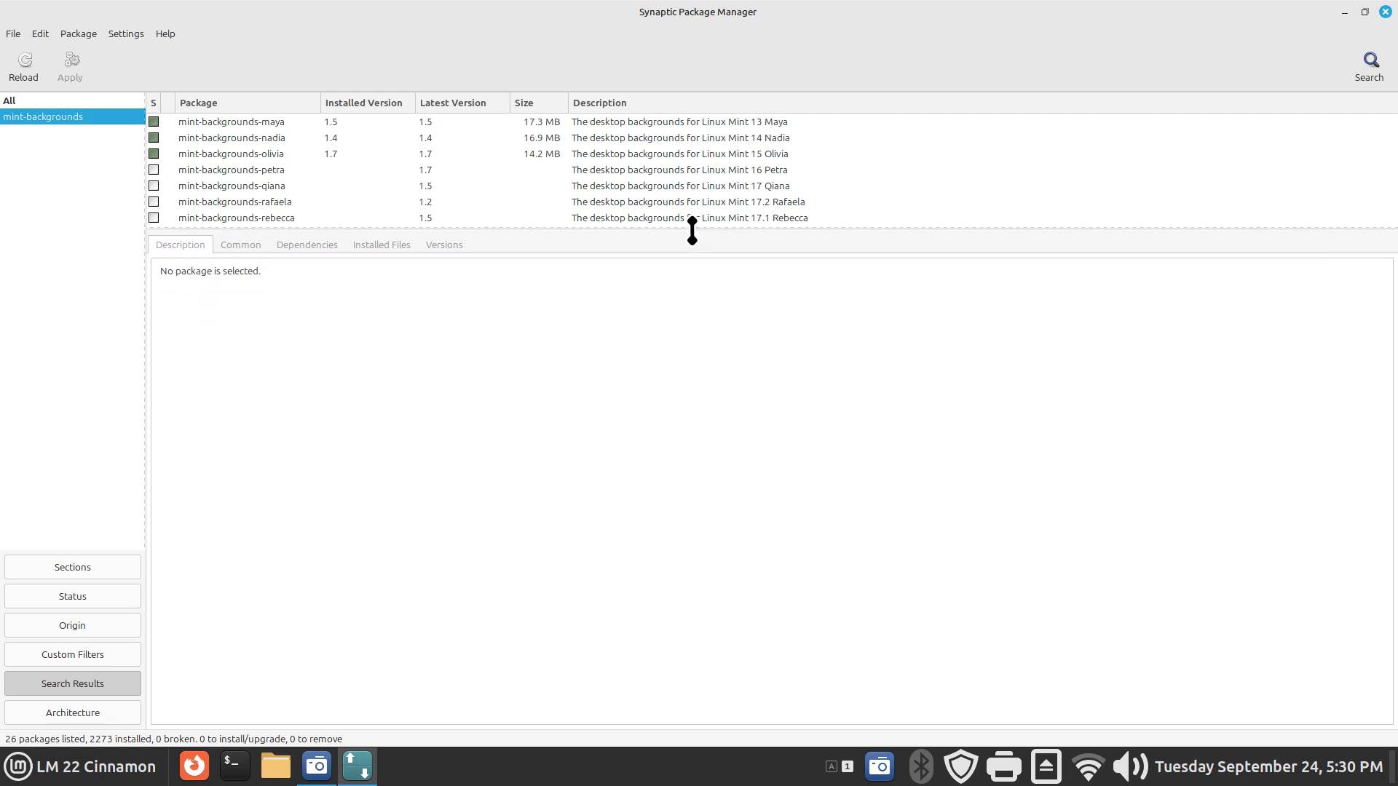
left_click(259, 123)
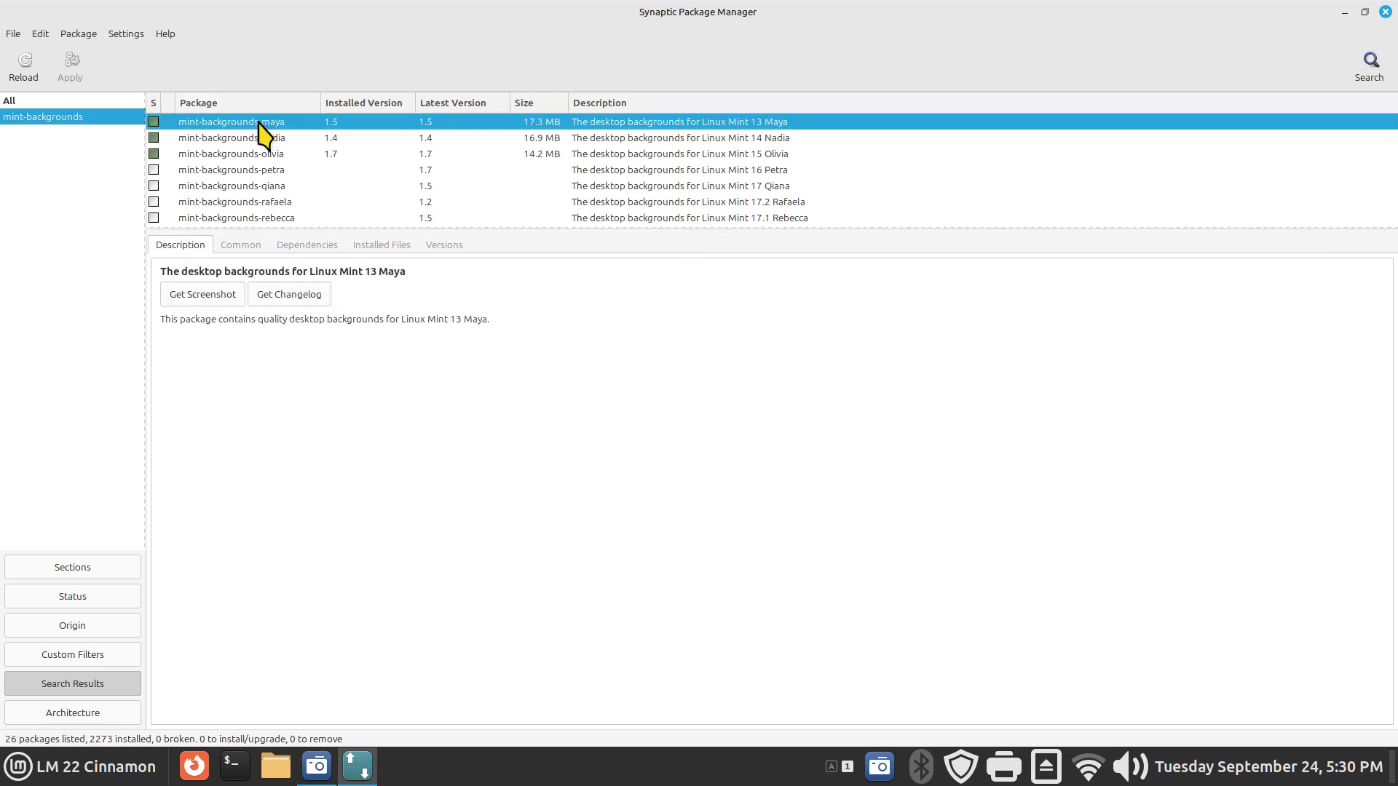
left_click(375, 245)
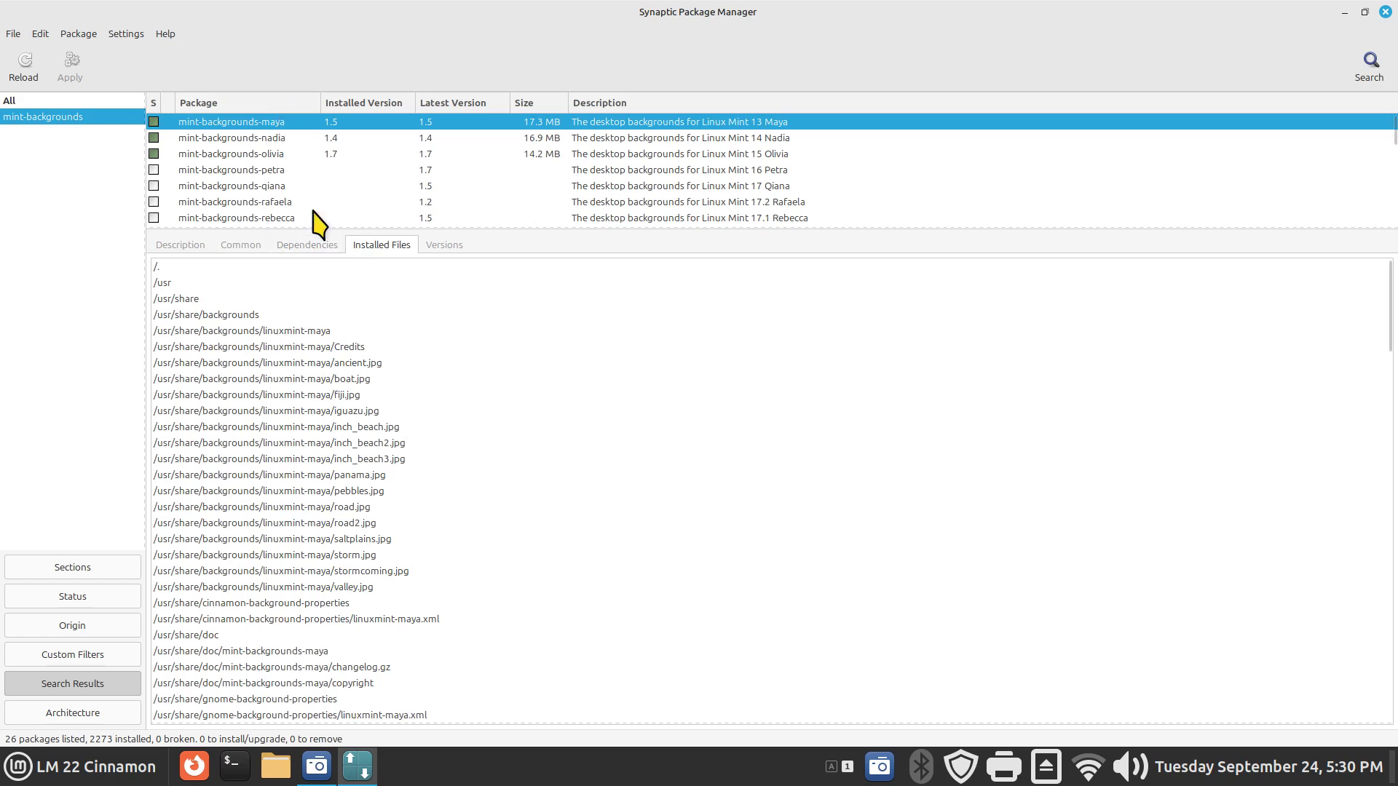
- Restore Synaptic to a smaller window, open the desktop background chooser on the Maya collection, and move its window aside
double_click(788, 17)
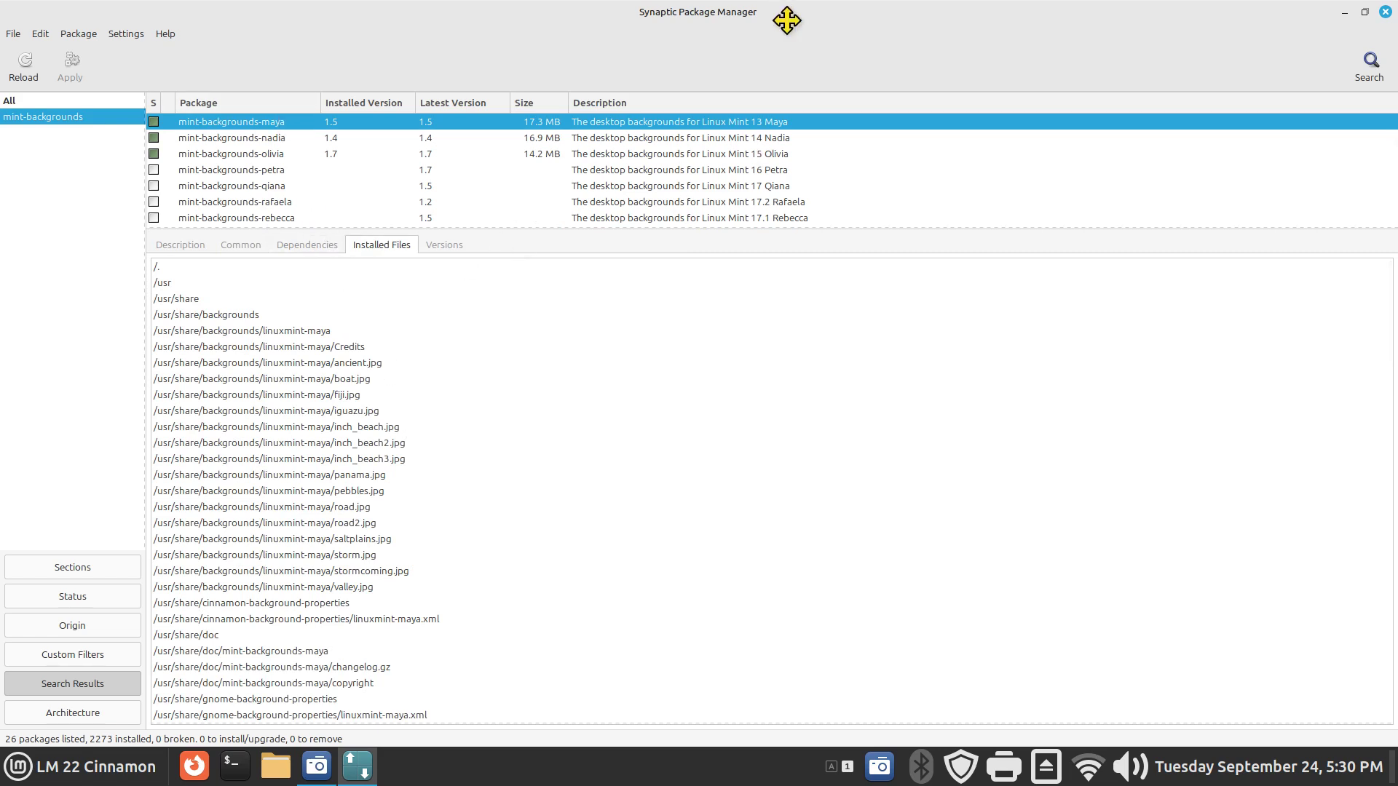
right_click(66, 304)
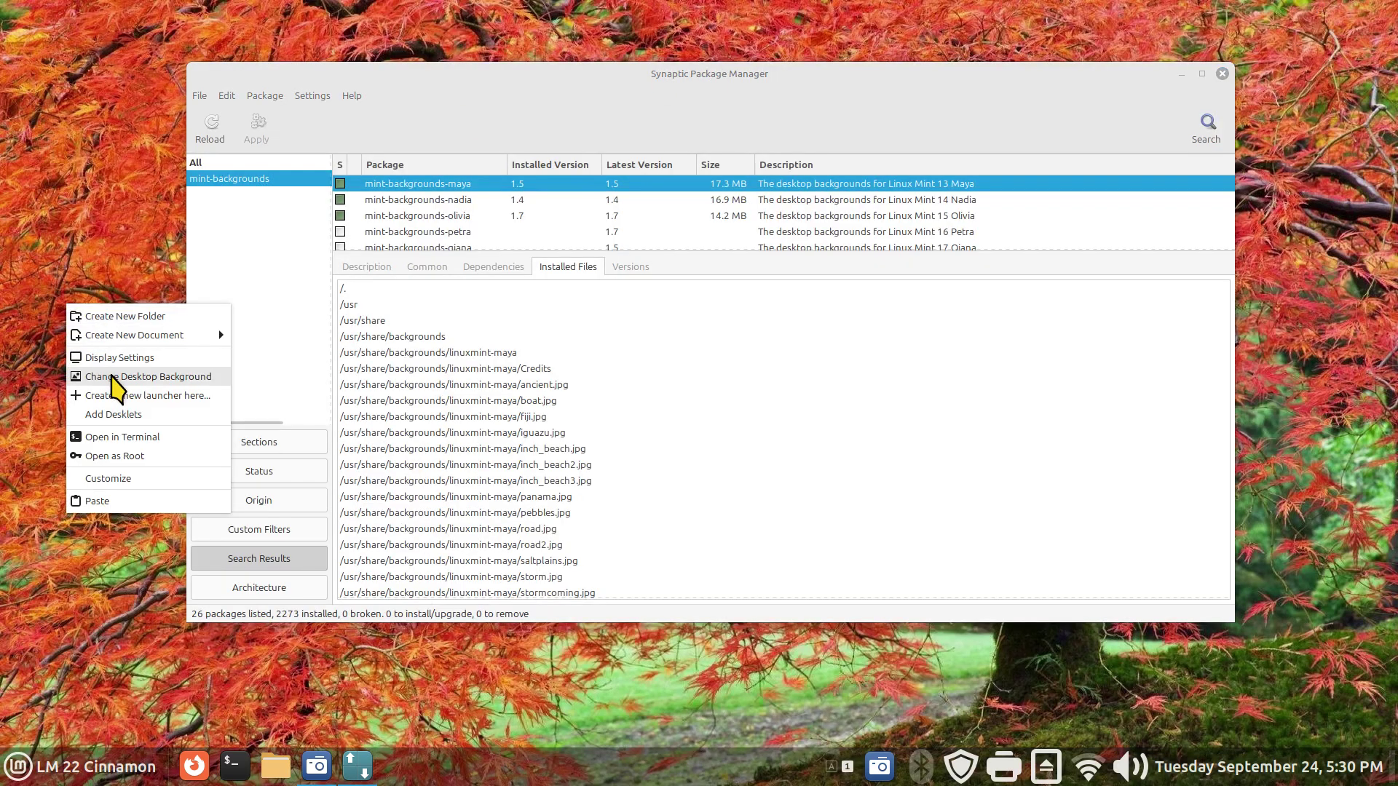
left_click(115, 376)
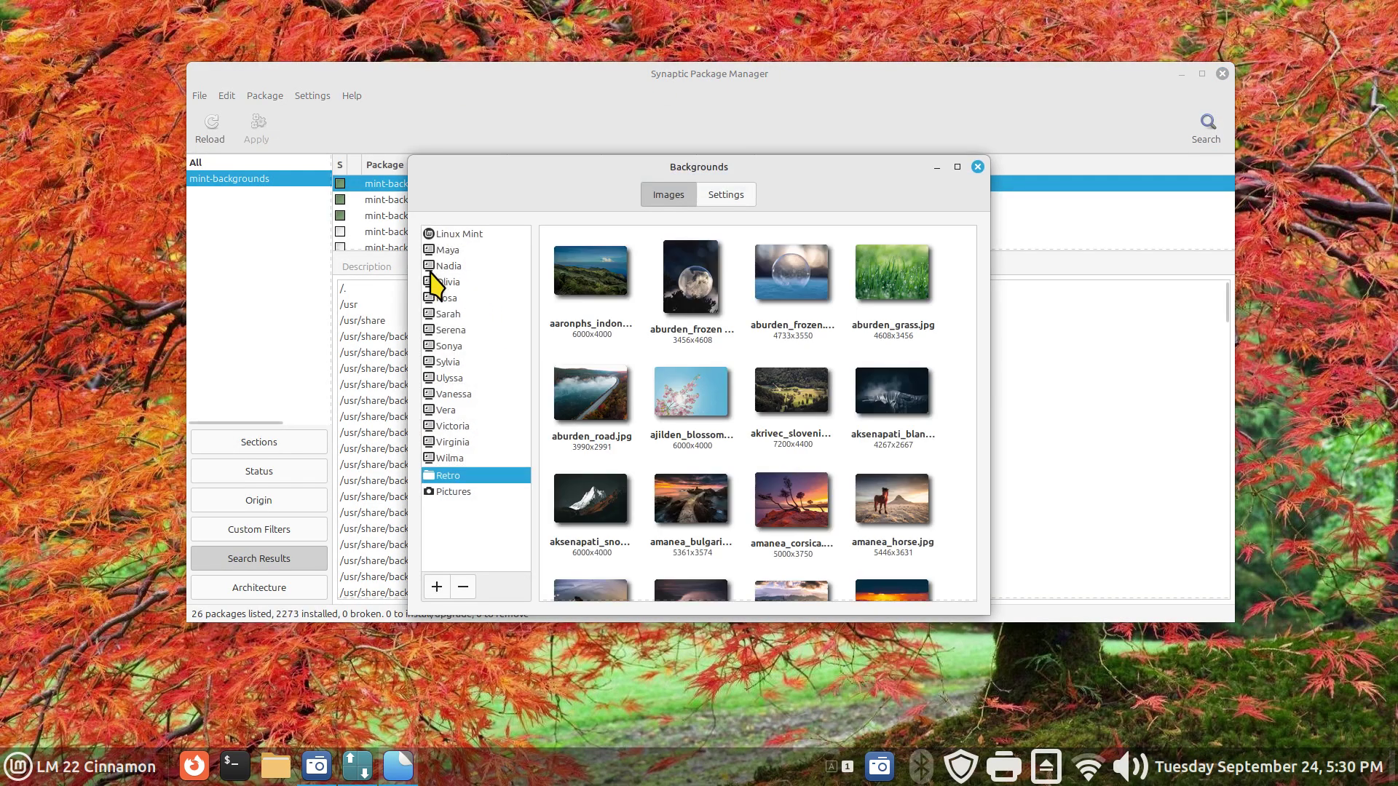
left_click(453, 250)
left_click_drag(532, 183, 680, 246)
- Highlight the /usr/share/backgrounds folder paths in the installed files of the mint-backgrounds-maya and mint-backgrounds-olivia packages
left_click_drag(519, 352, 347, 353)
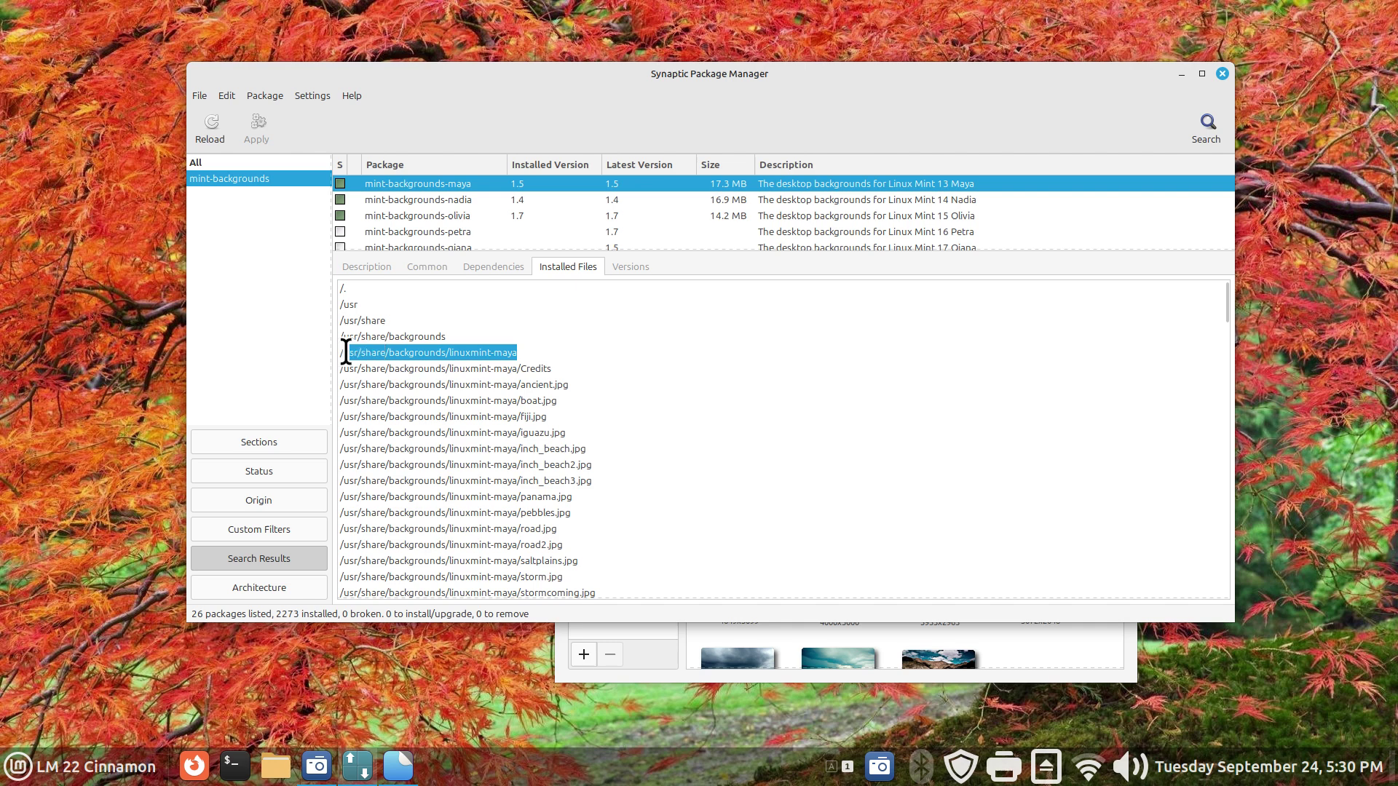
left_click(430, 217)
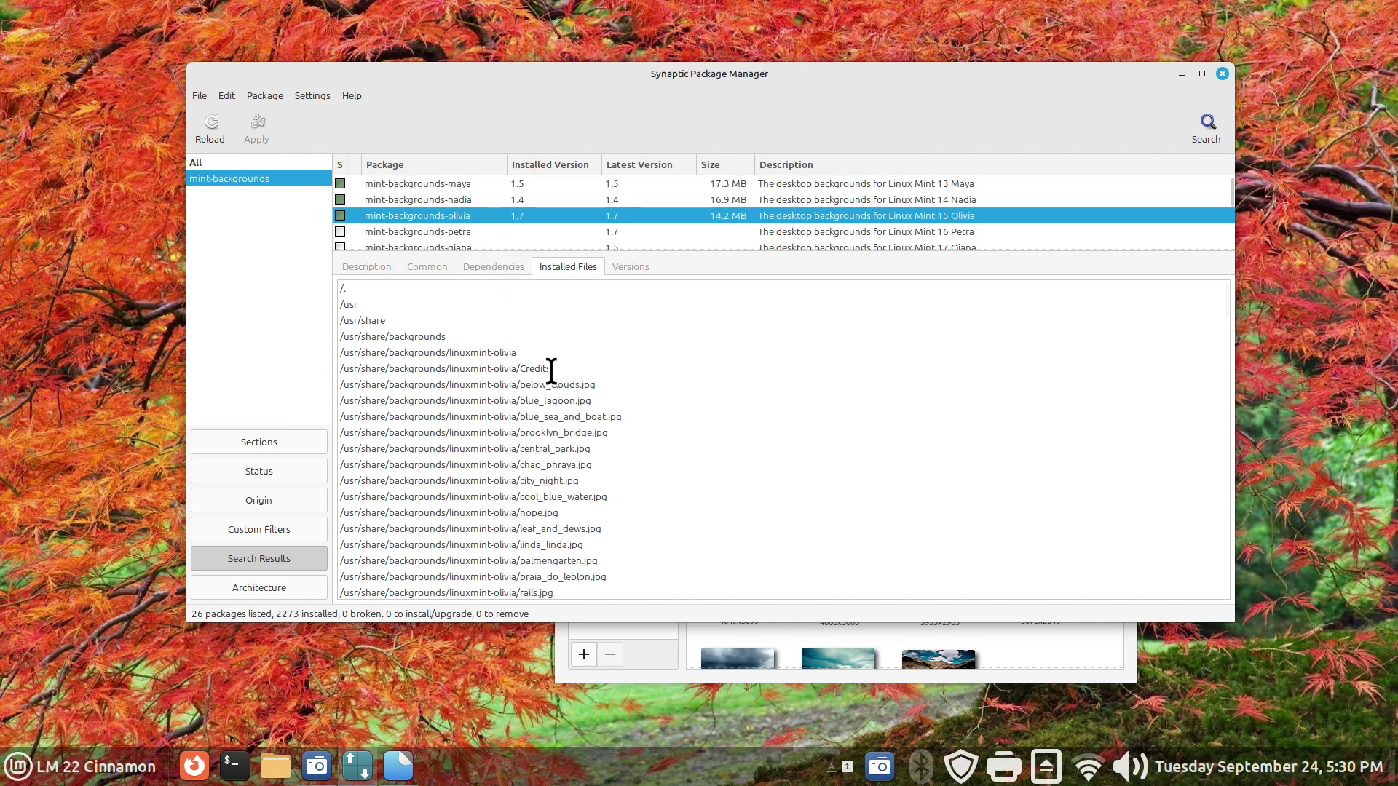
left_click_drag(521, 344, 354, 347)
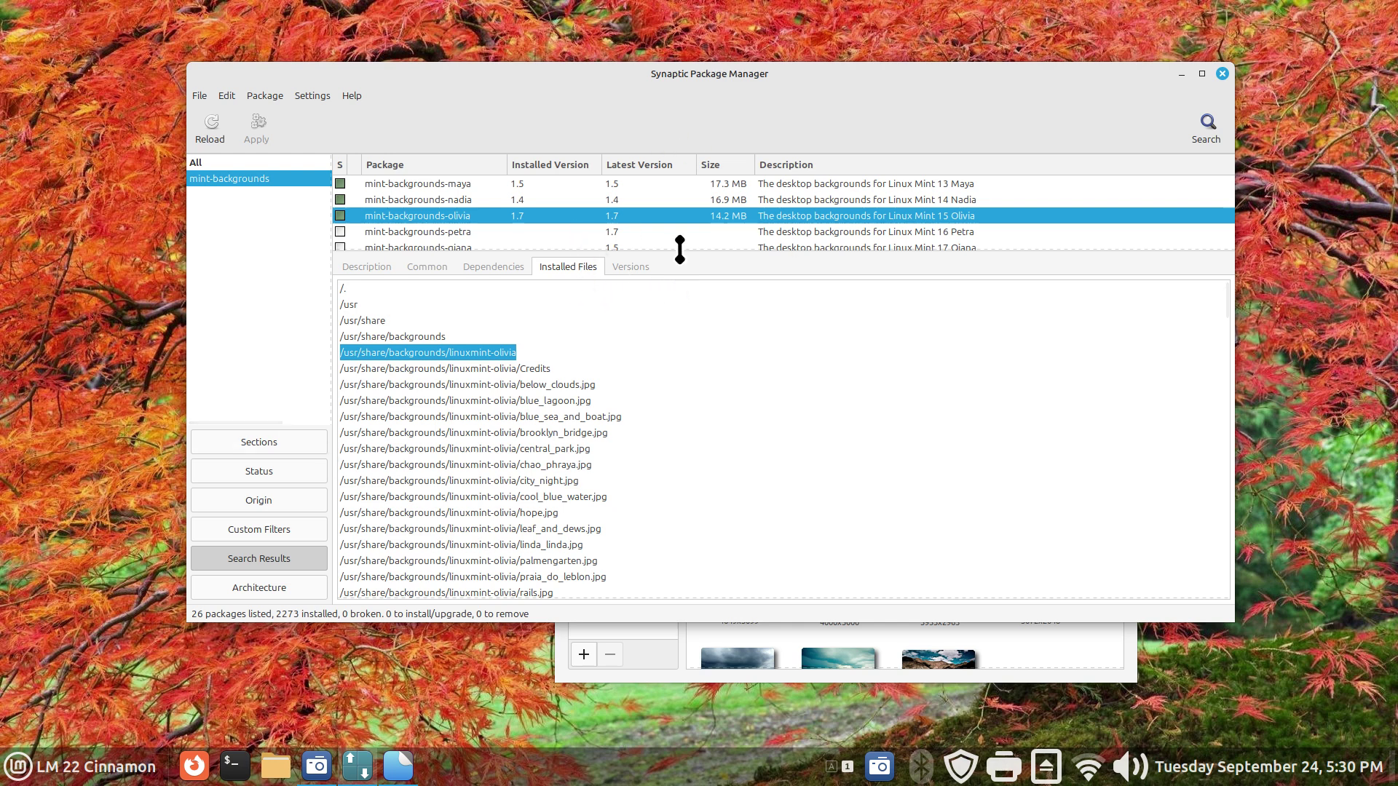
- Enlarge the package list to review it, then expand the installed files of mint-backgrounds-maya and highlight /usr/share/backgrounds/linuxmint-maya
left_click_drag(680, 250, 680, 527)
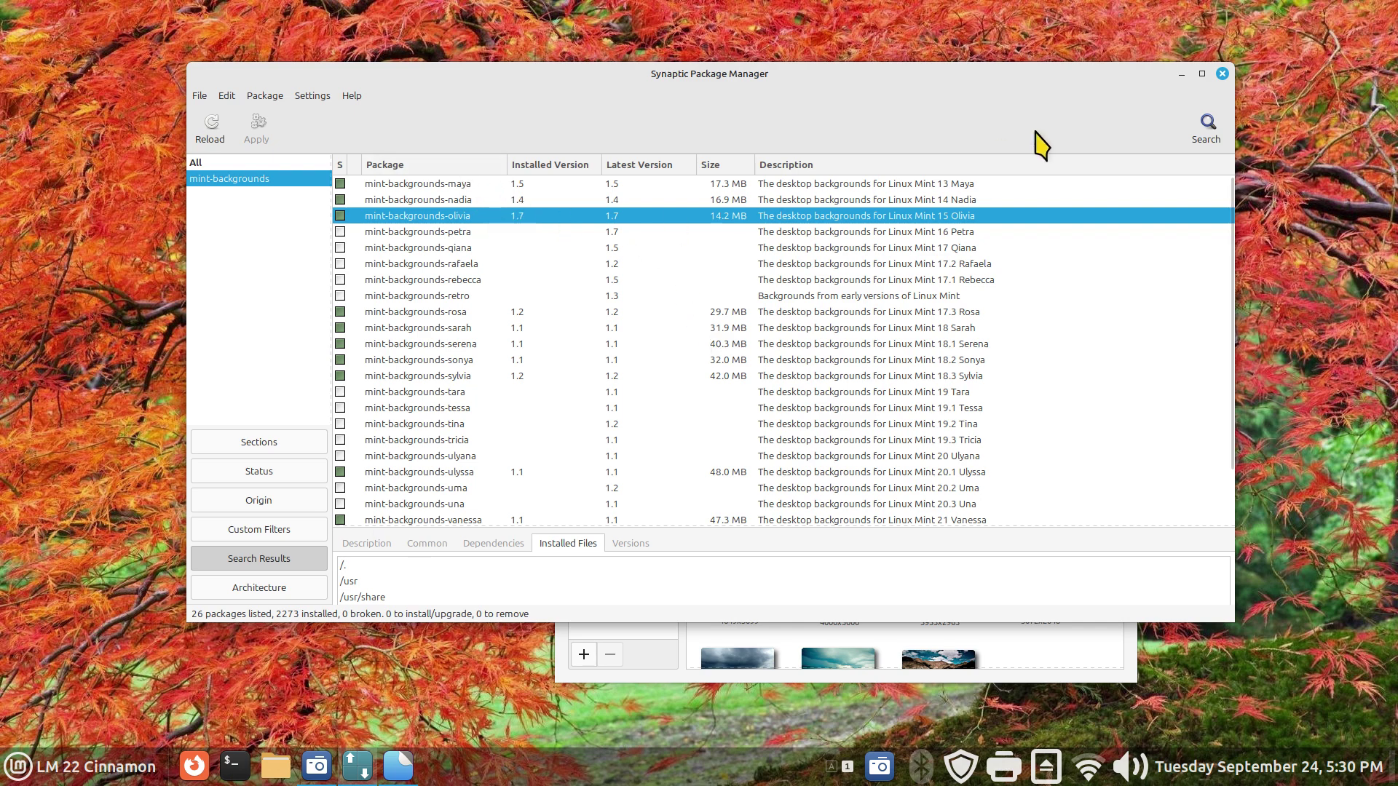
left_click(449, 189)
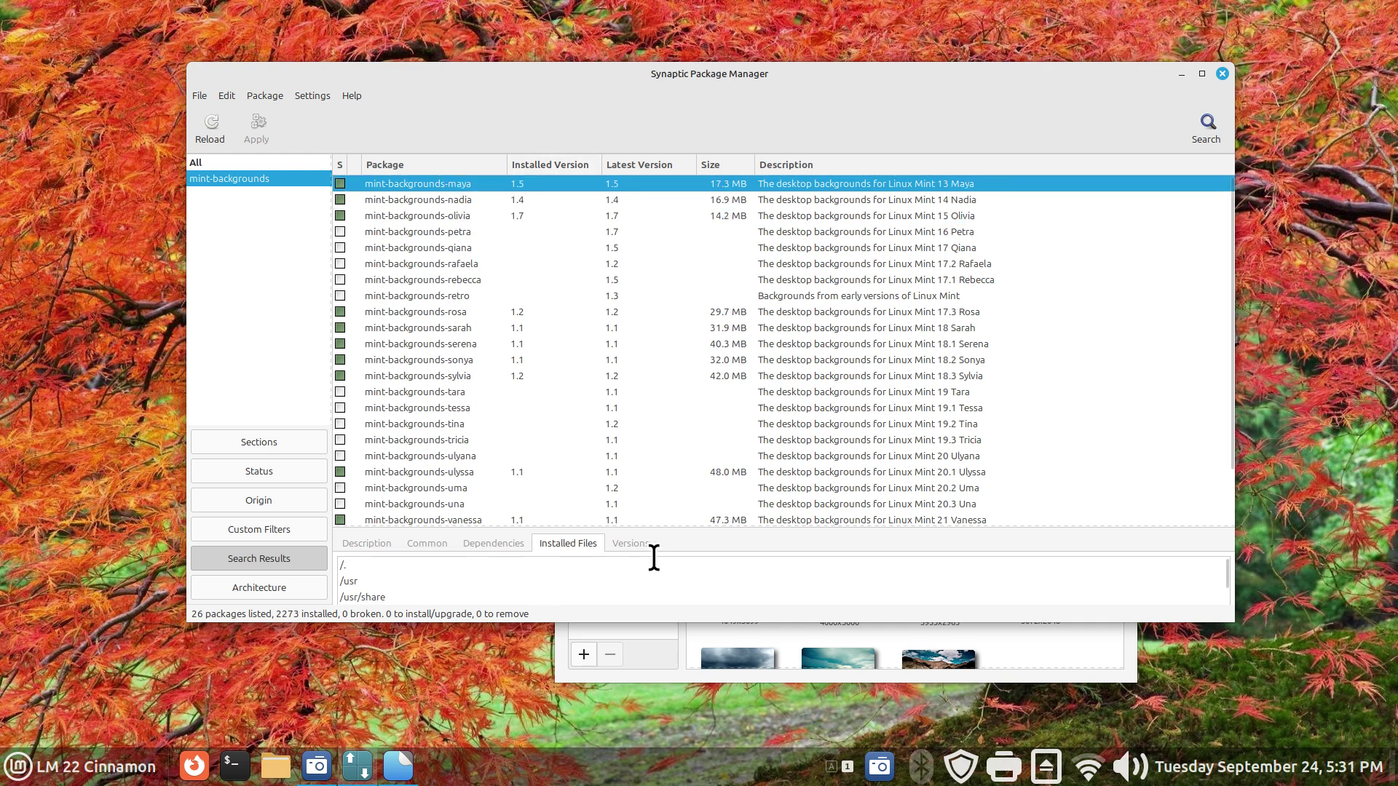
left_click_drag(693, 528, 655, 242)
left_click_drag(524, 340, 357, 336)
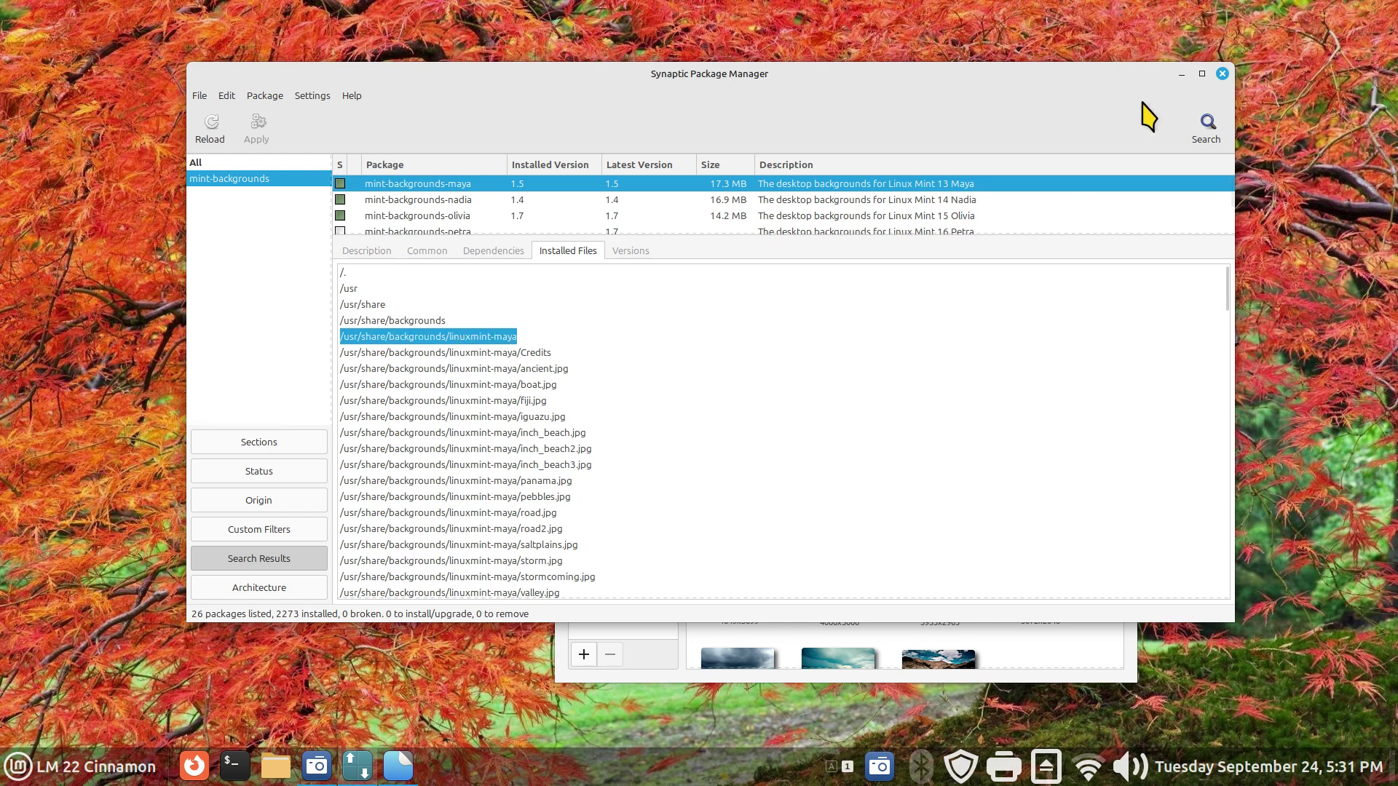
- Minimise Synaptic, close the Backgrounds window, and open /usr/share/backgrounds in the file manager
left_click(1181, 73)
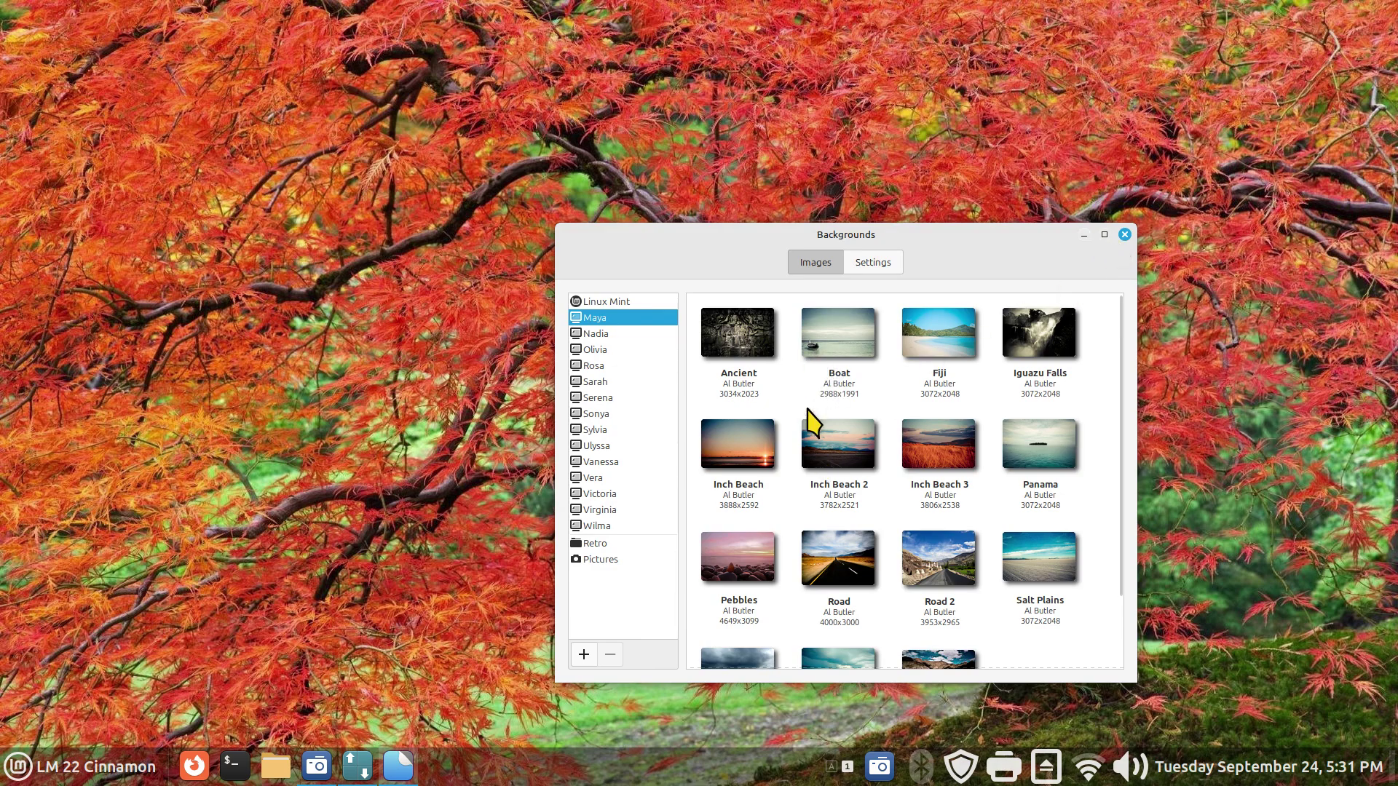
left_click(1125, 234)
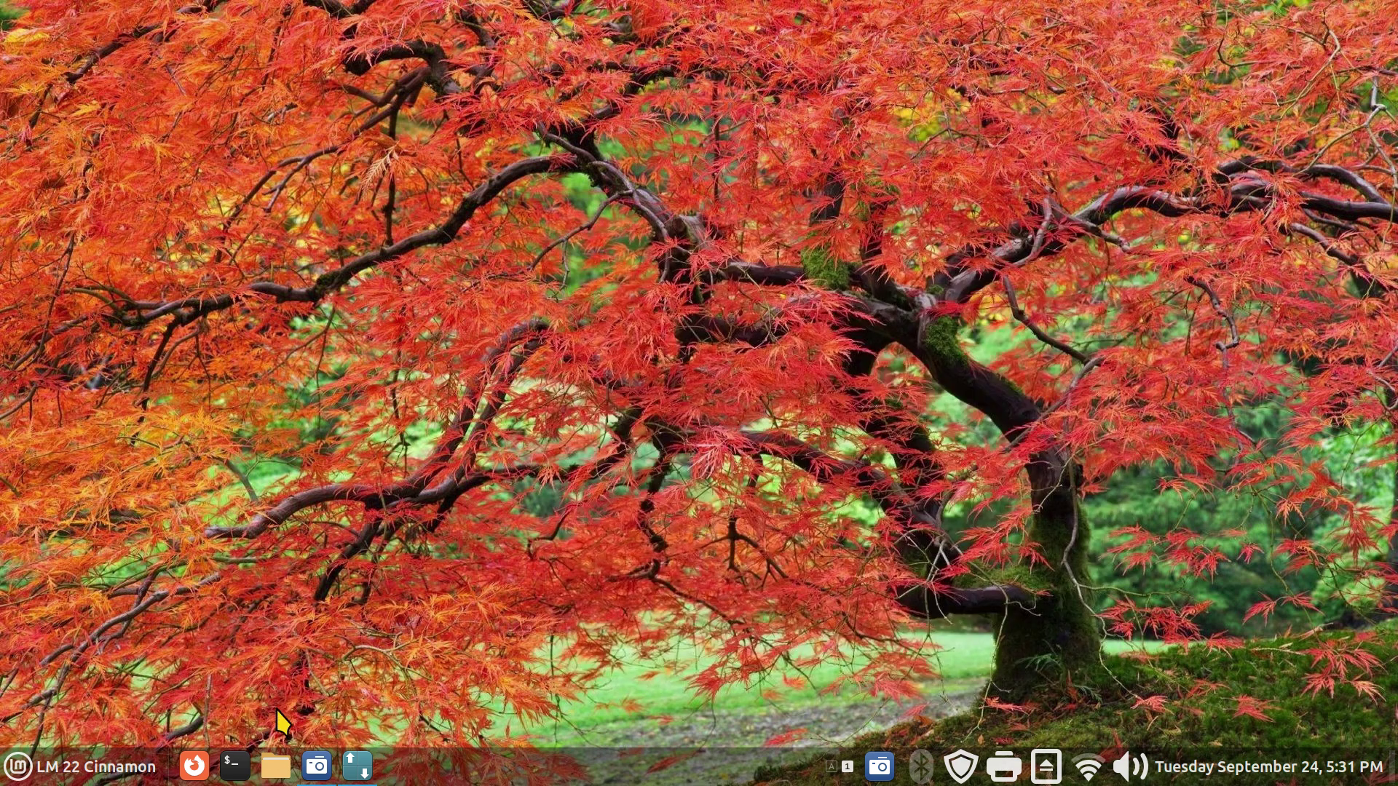
left_click(277, 765)
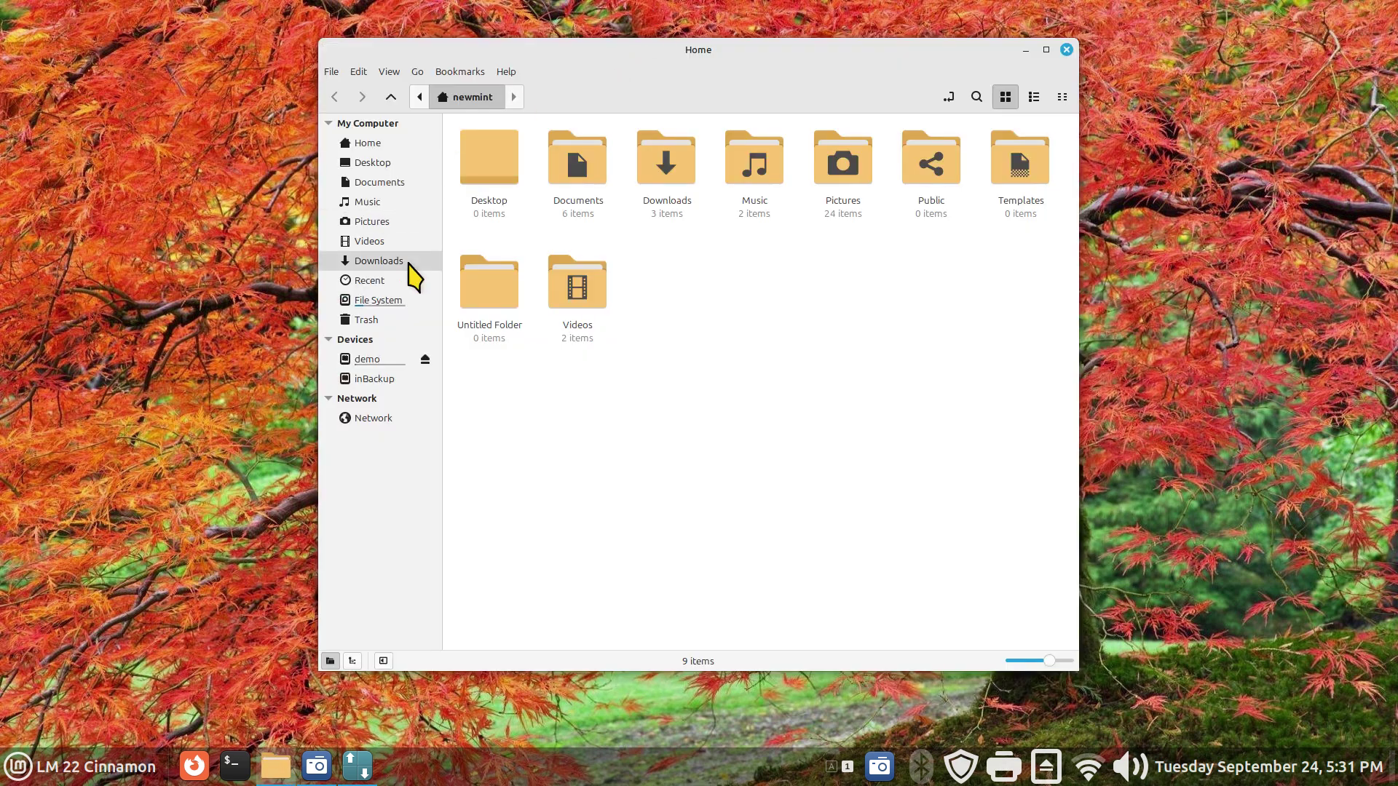
left_click(408, 301)
double_click(830, 431)
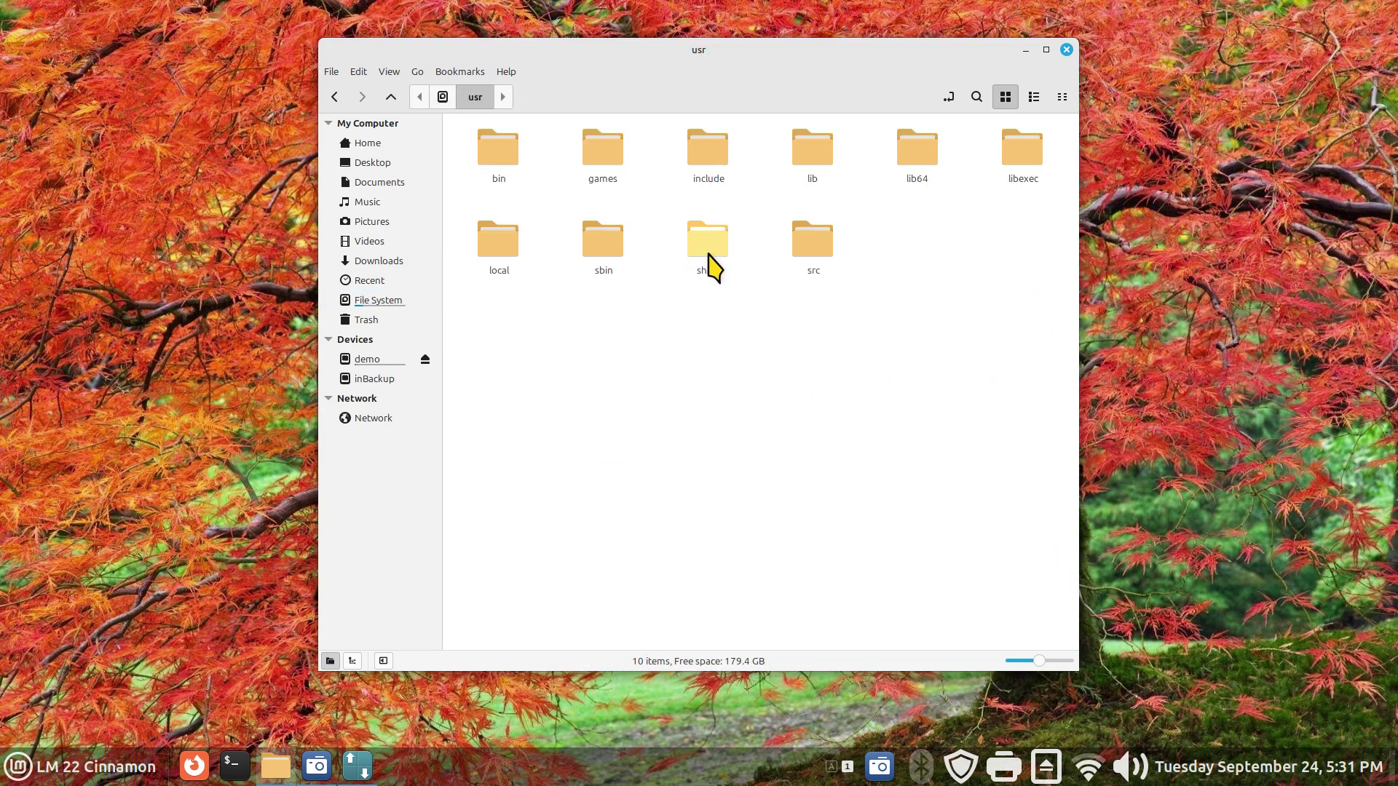
double_click(707, 263)
double_click(813, 348)
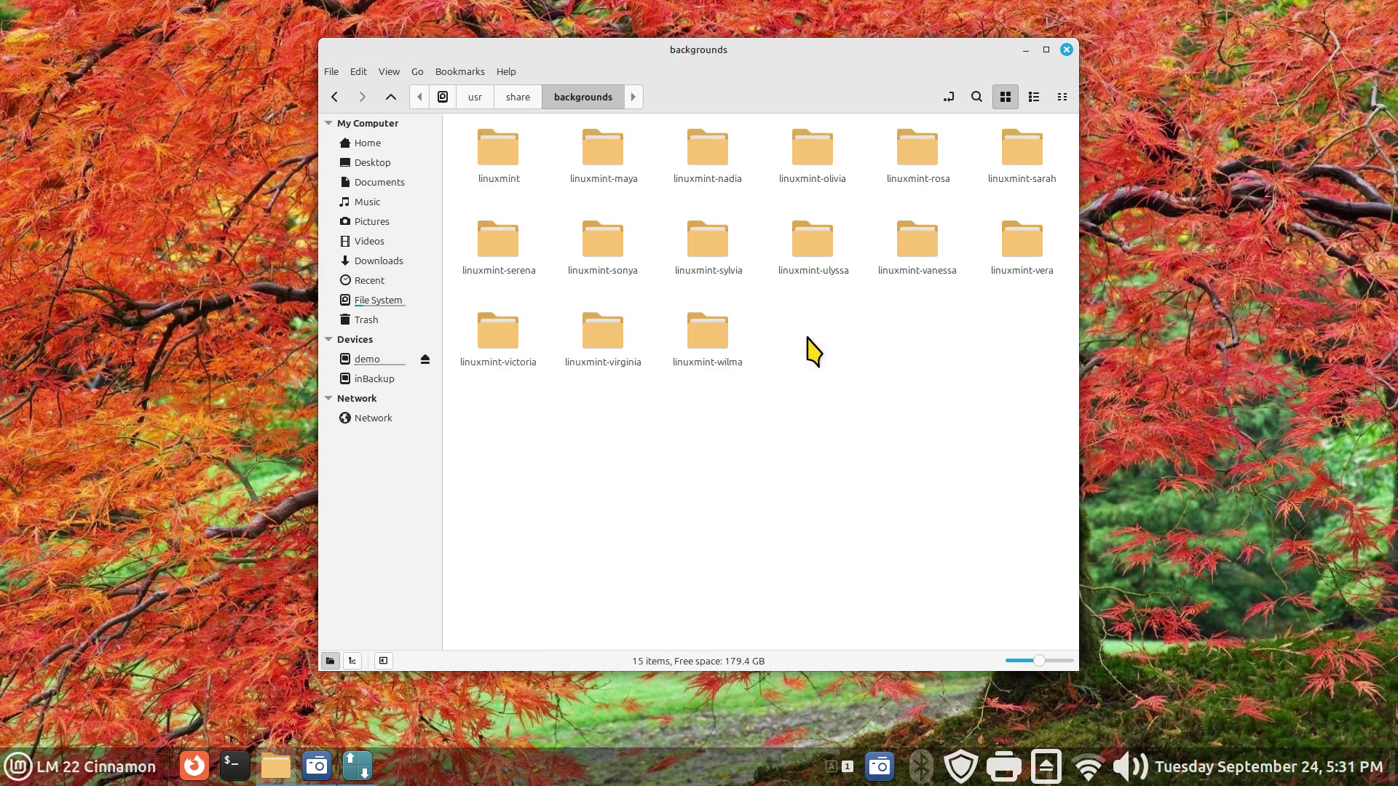
- View the images in the linuxmint folder and in the linuxmint-maya folder
double_click(509, 148)
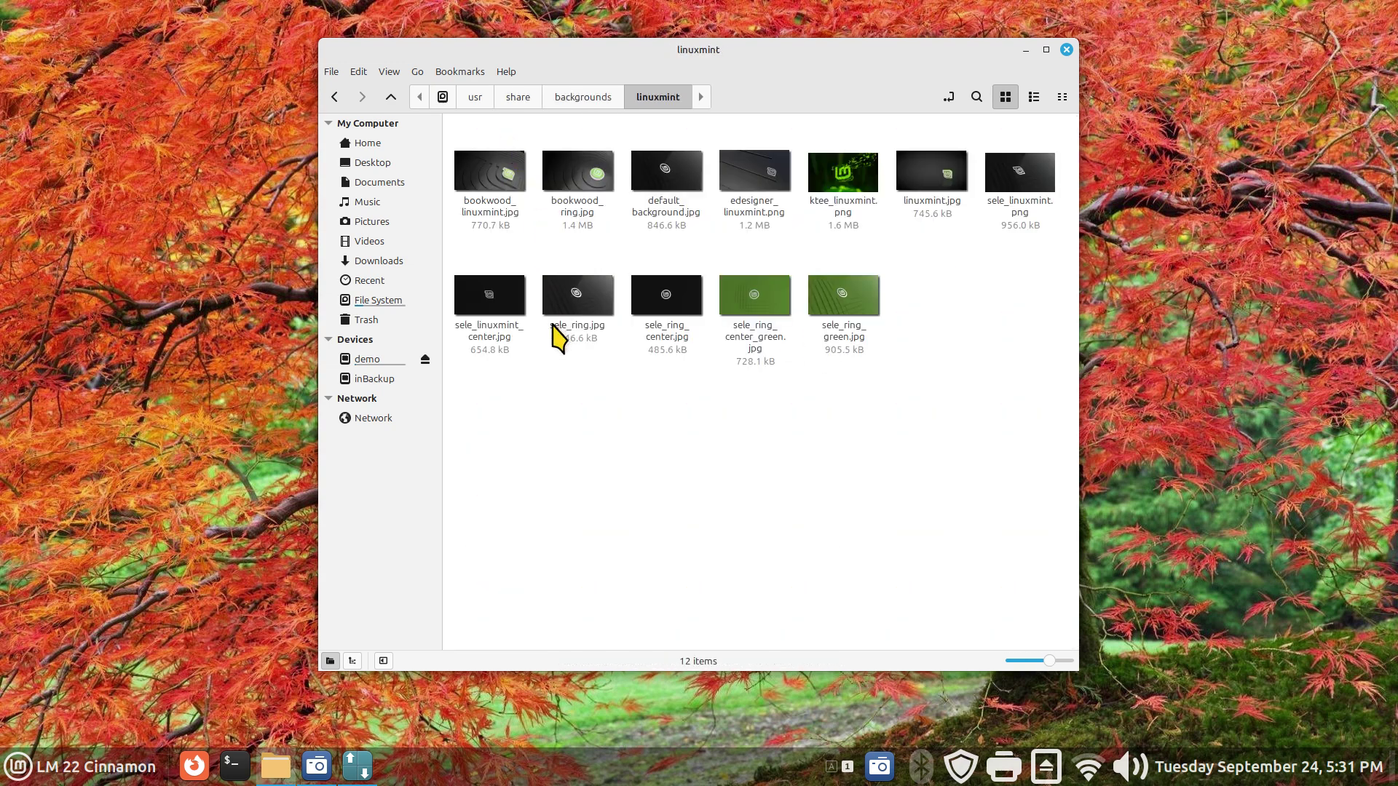
scroll(688, 506, "up", 1, "ctrl")
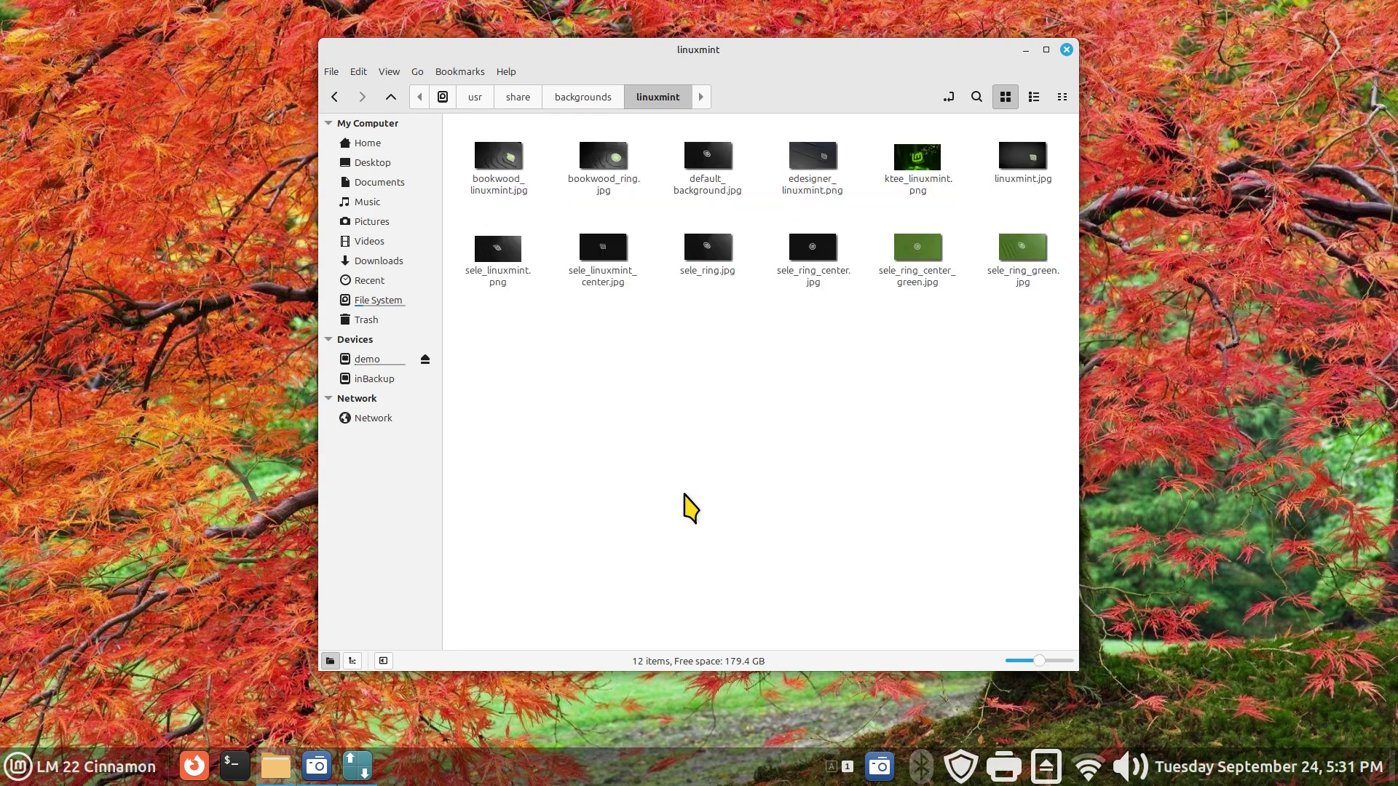
left_click(609, 102)
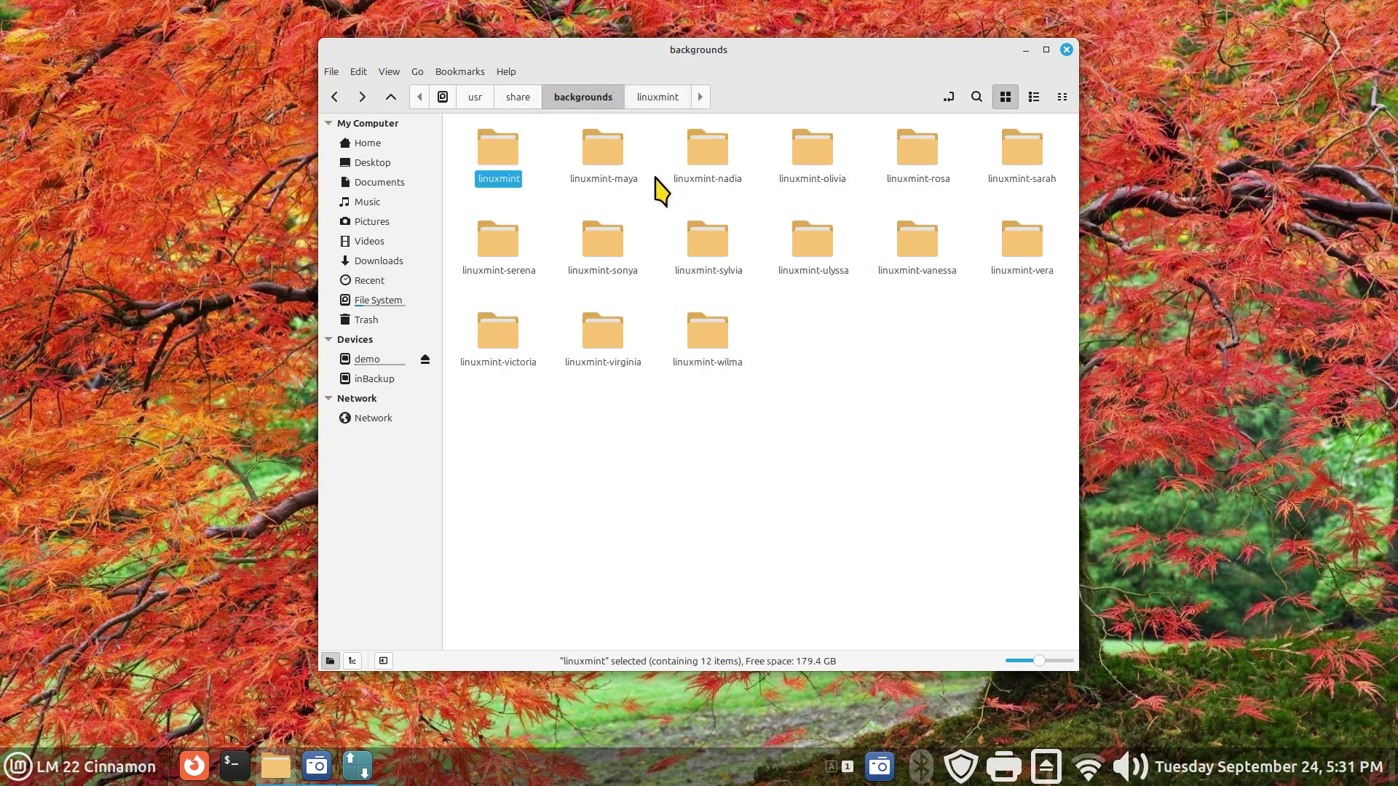
double_click(607, 147)
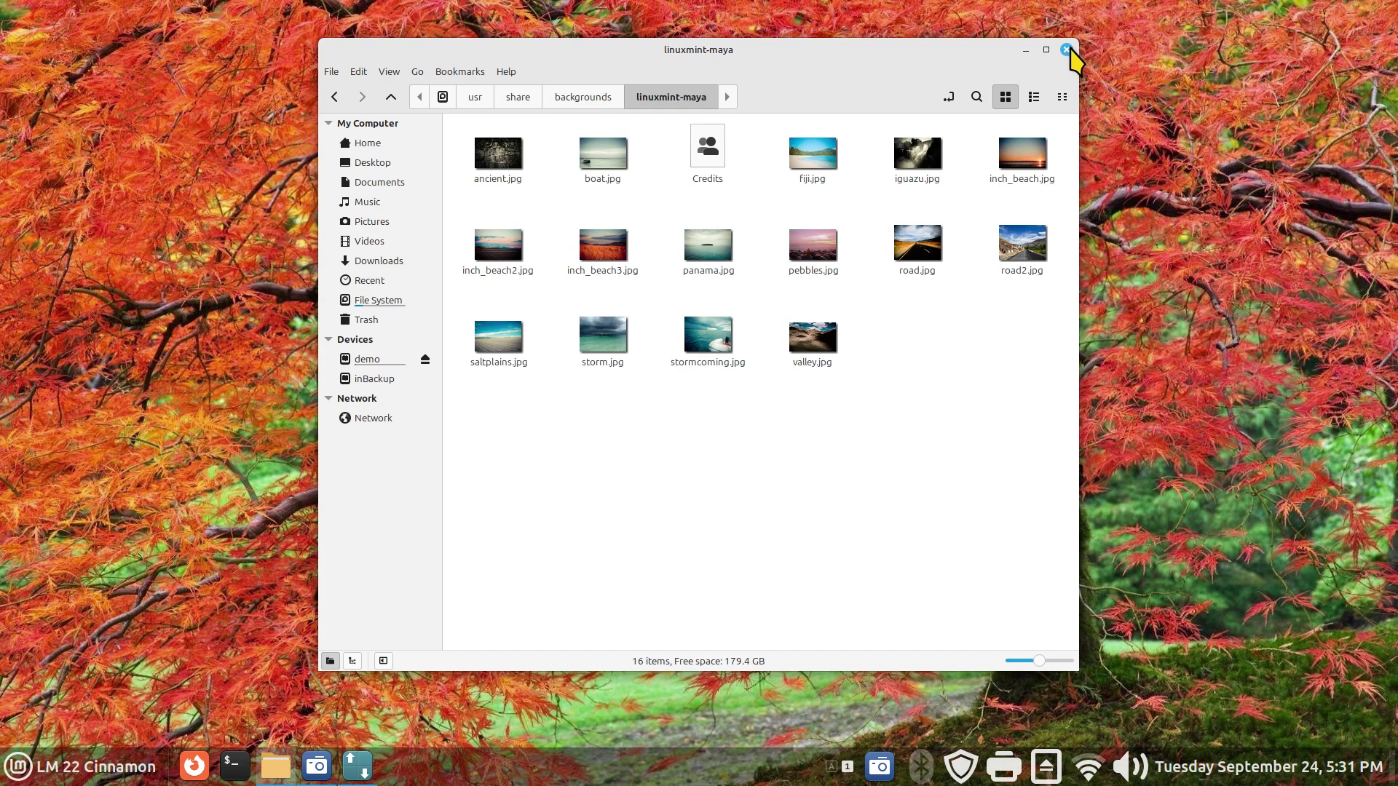
- Move and narrow the file manager window, then open a second window beside it showing the Pictures folder
left_click_drag(980, 51, 641, 76)
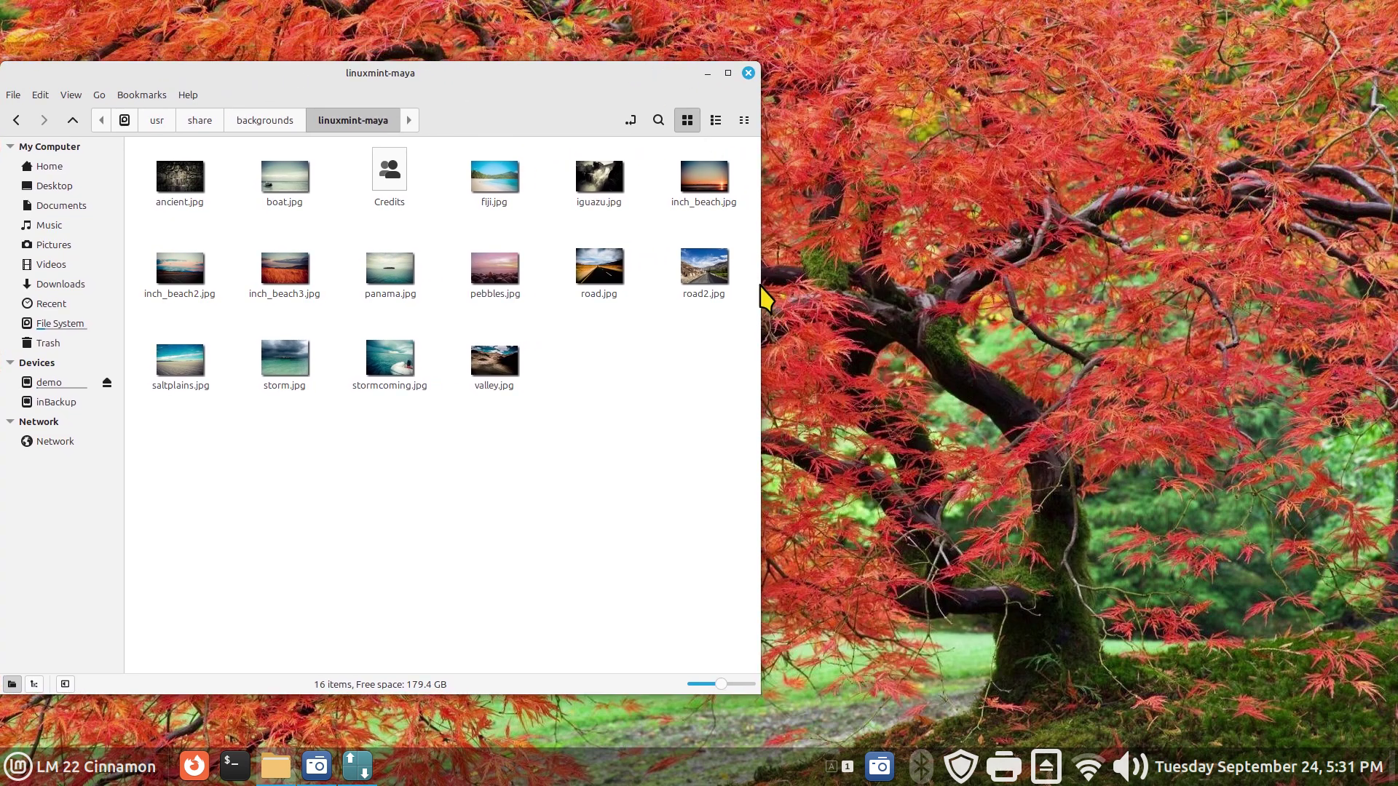
left_click_drag(753, 291, 519, 365)
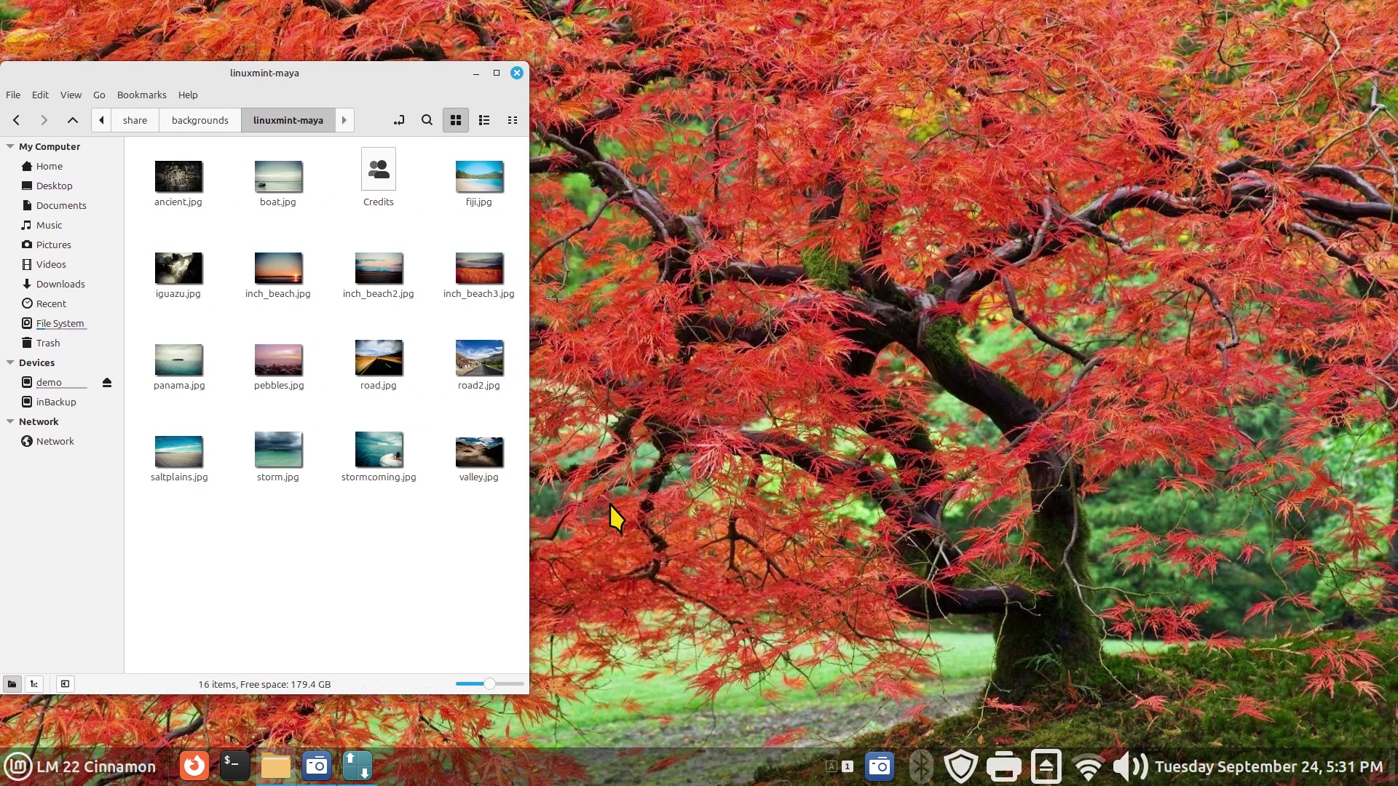
key("ctrl+n")
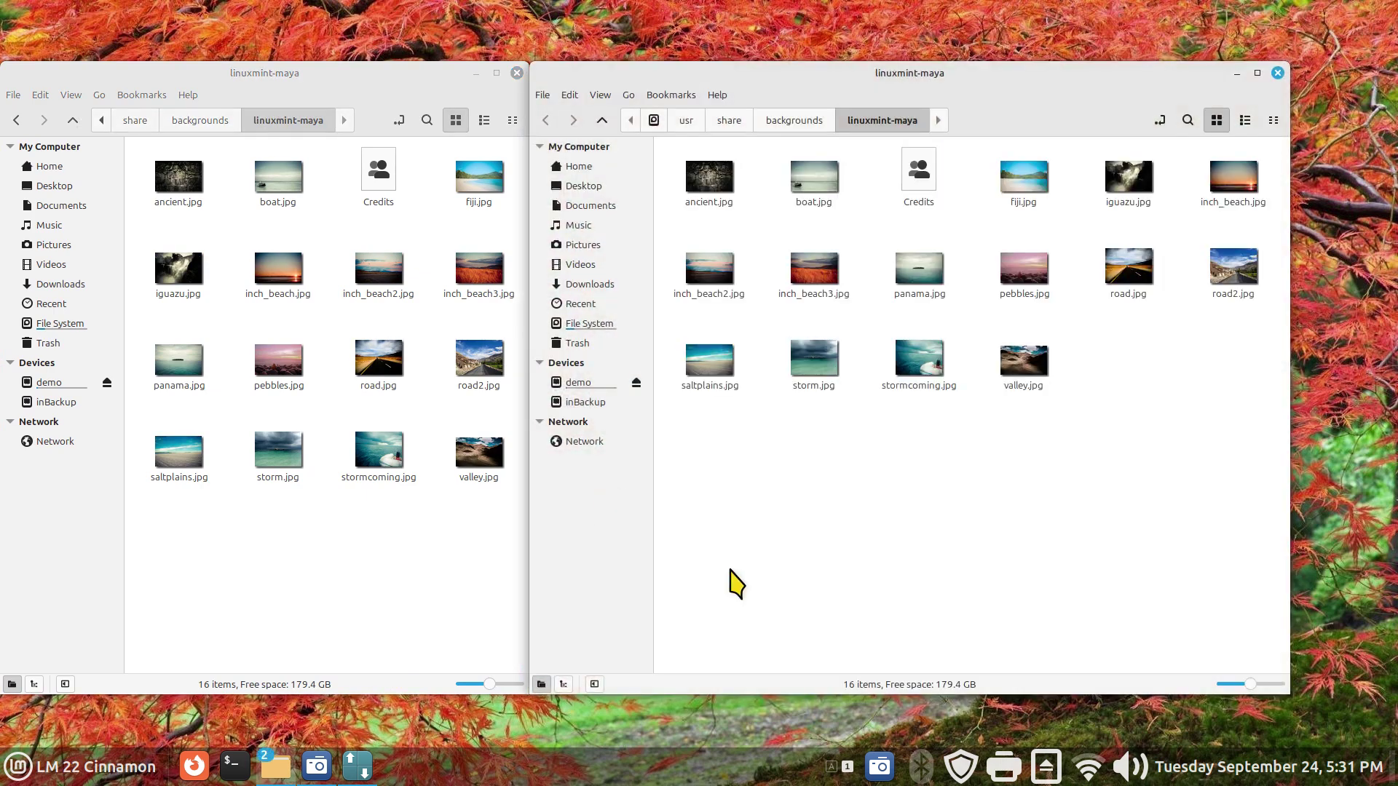
left_click_drag(894, 67, 965, 48)
left_click(677, 225)
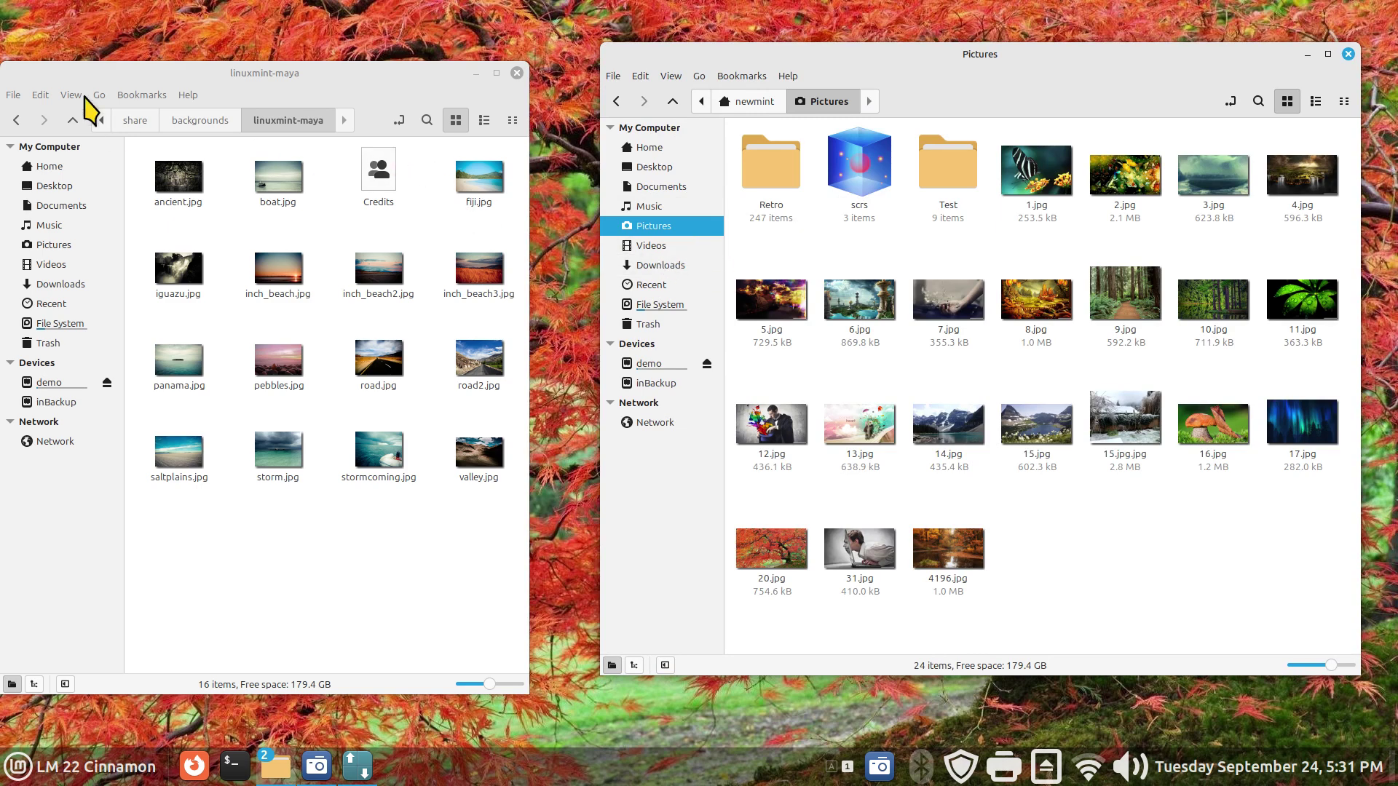
- Check the linuxmint folder, return that window to the backgrounds folder, and open the Retro folder in the Pictures window
left_click(191, 124)
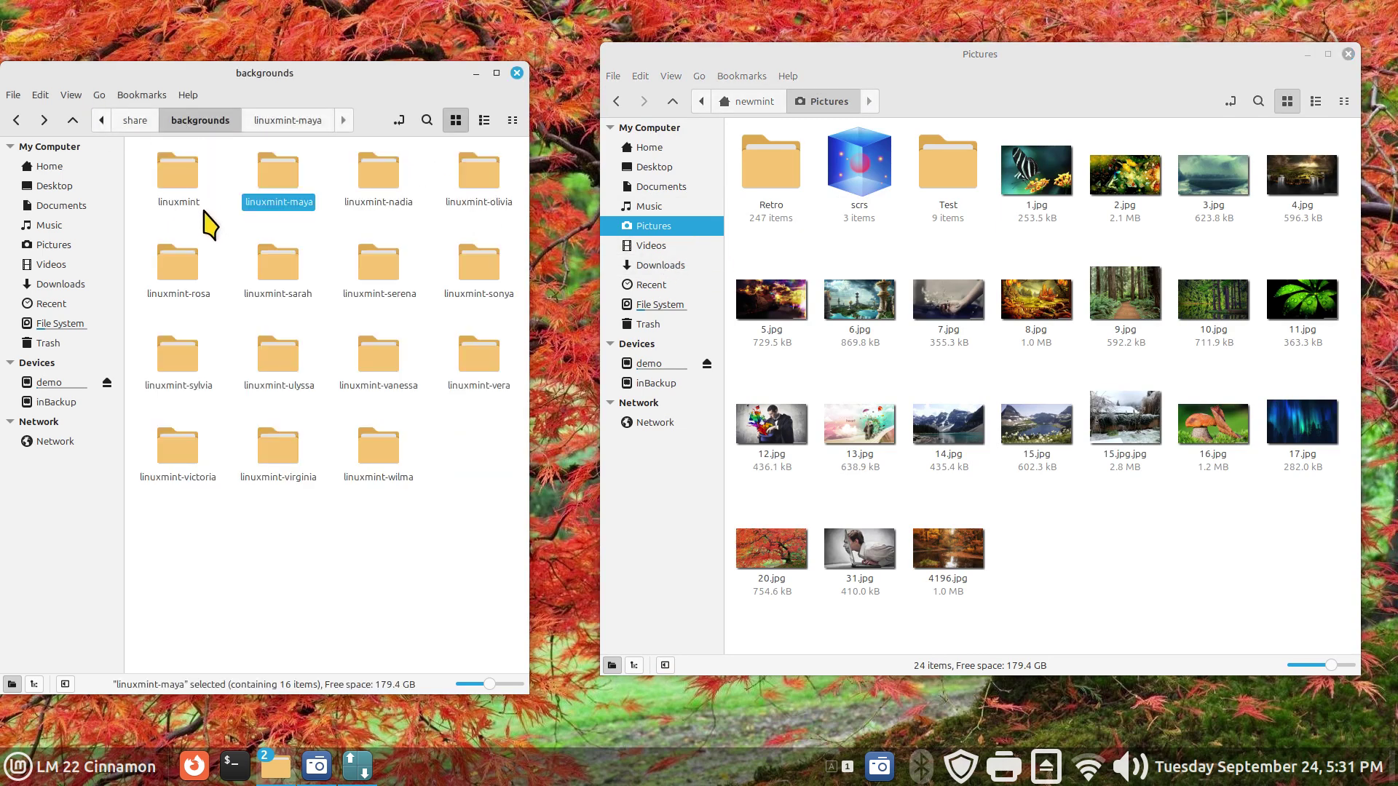
double_click(176, 181)
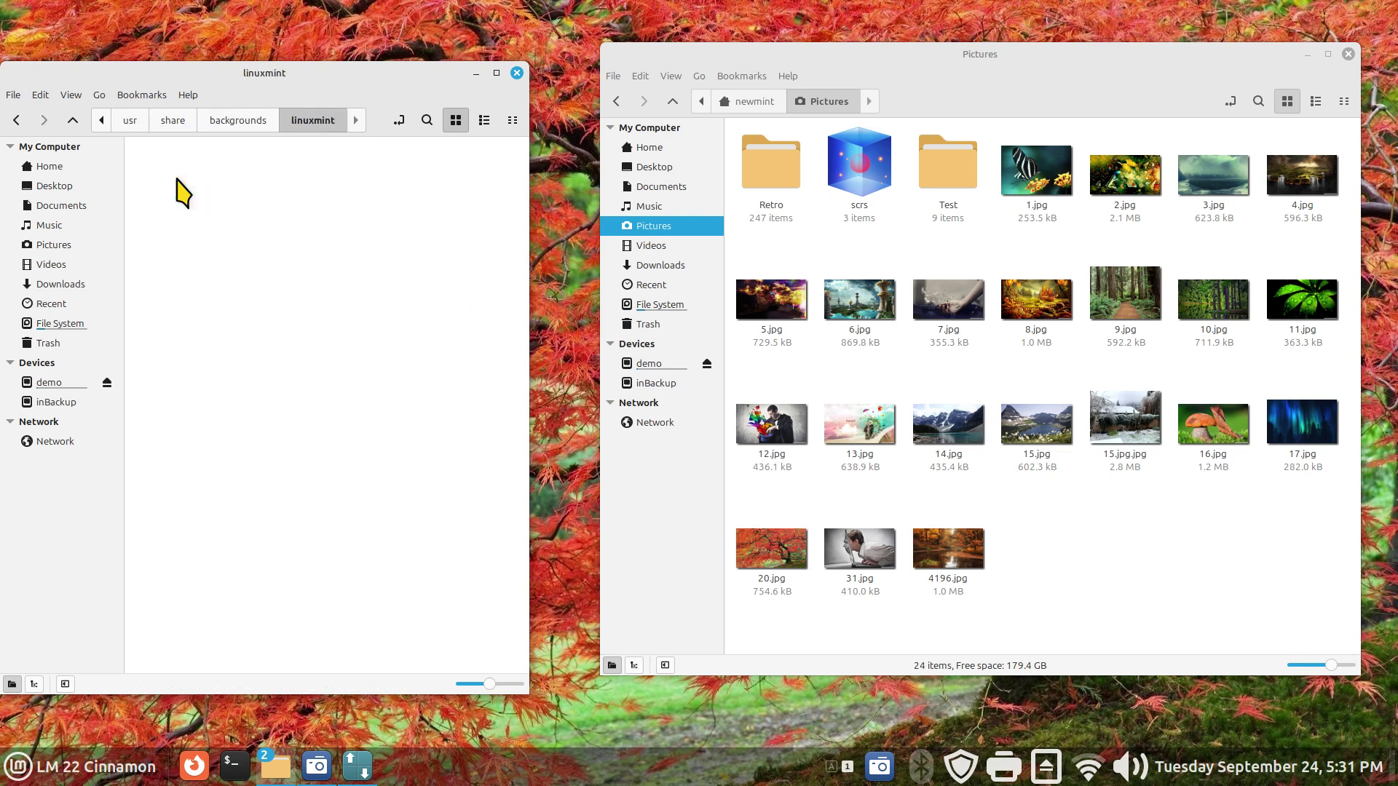
left_click(227, 124)
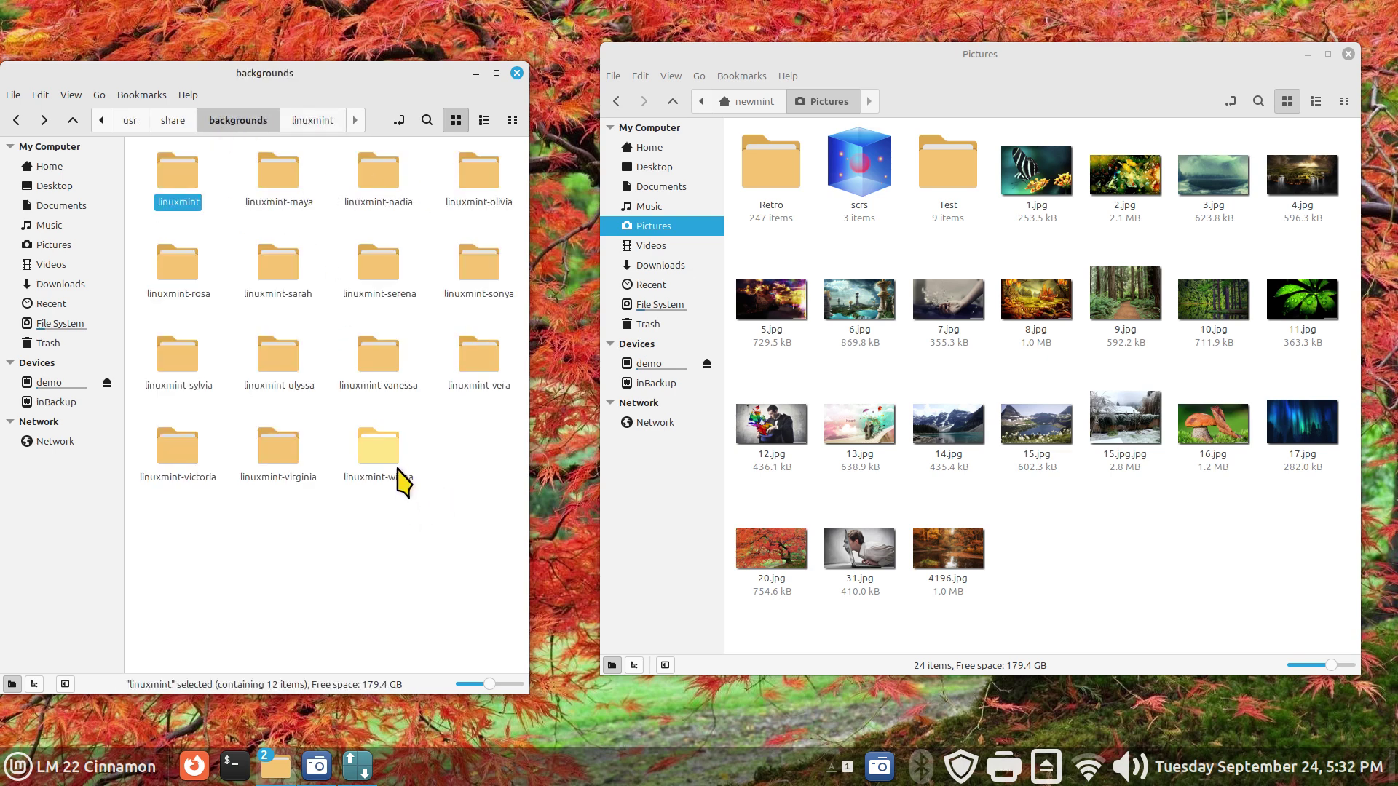
double_click(775, 181)
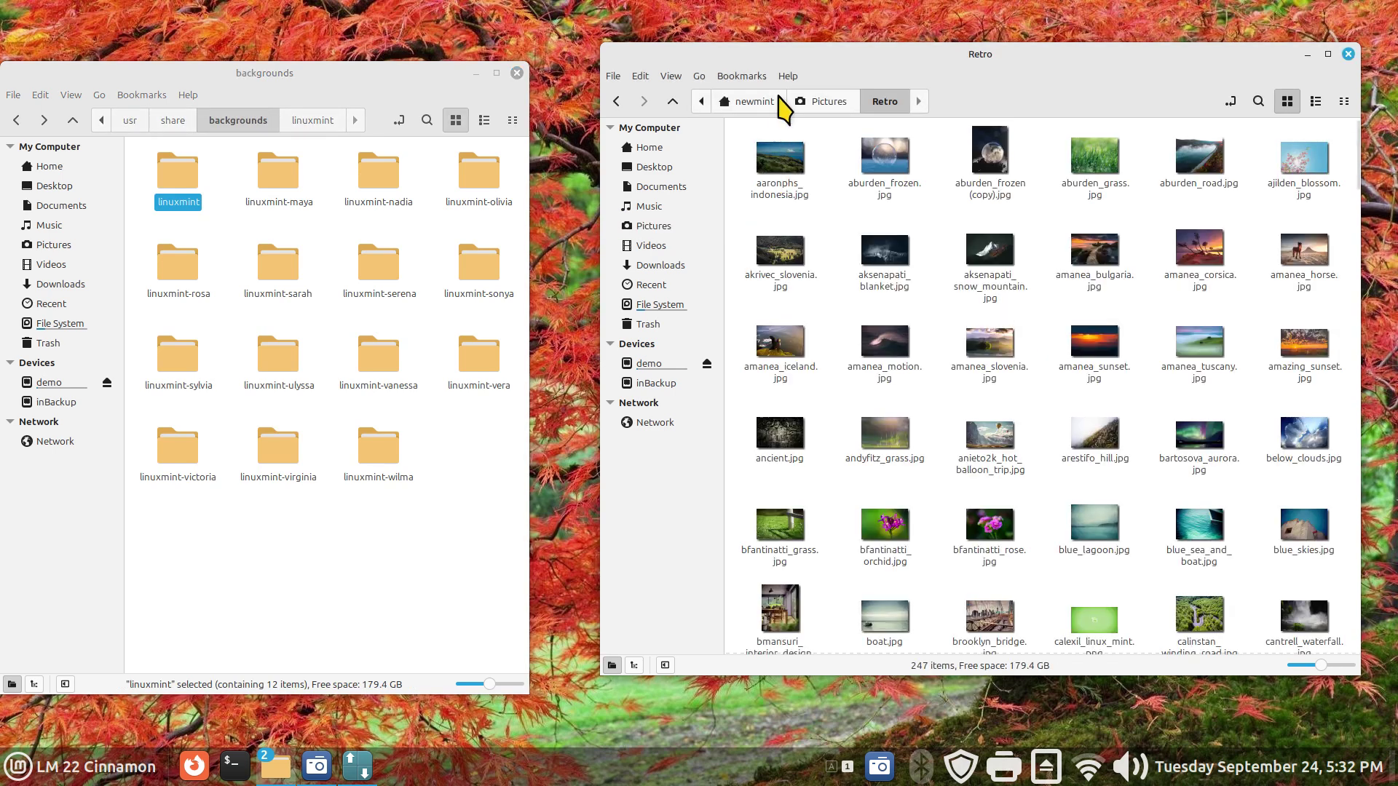
- Return to the Pictures folder and create a new folder in it named Retro2
left_click(820, 102)
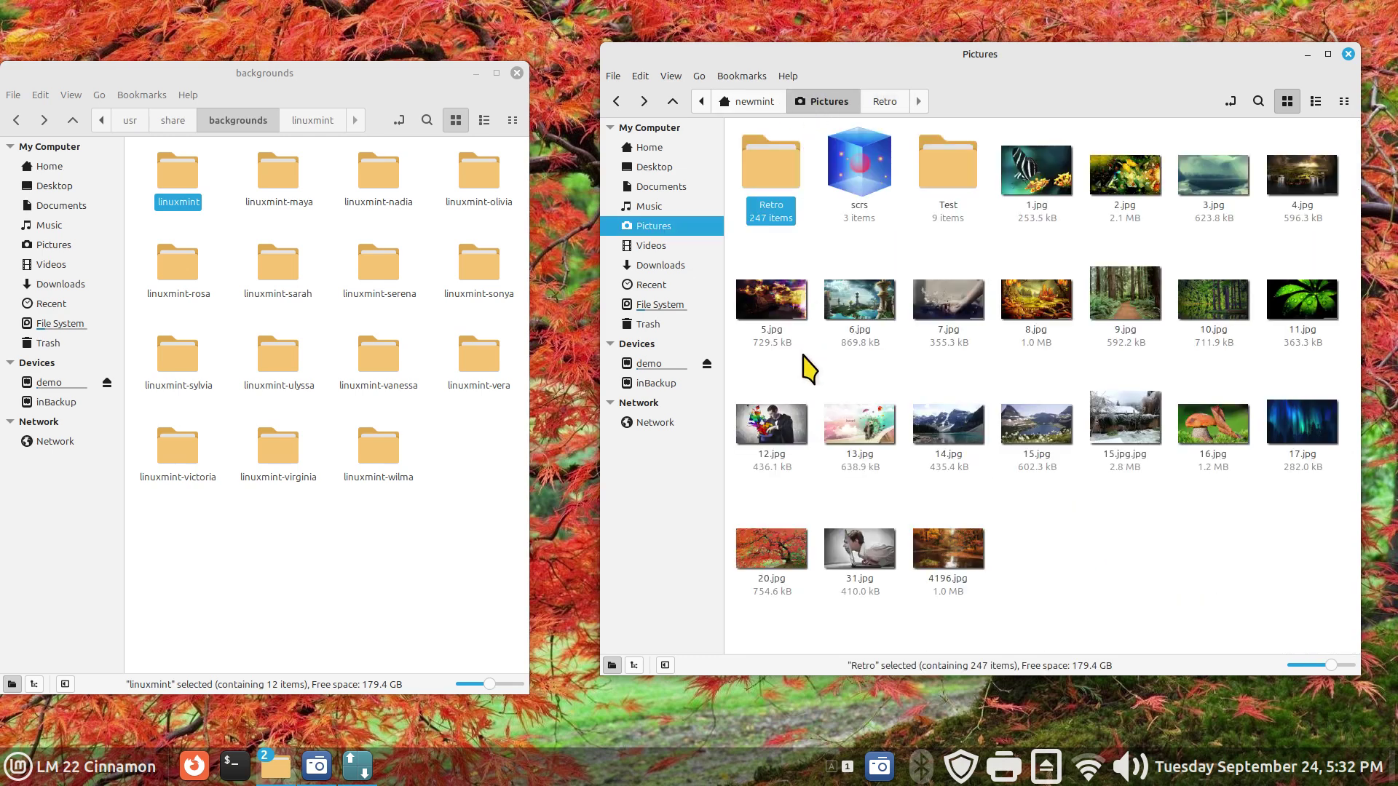
left_click(1064, 542)
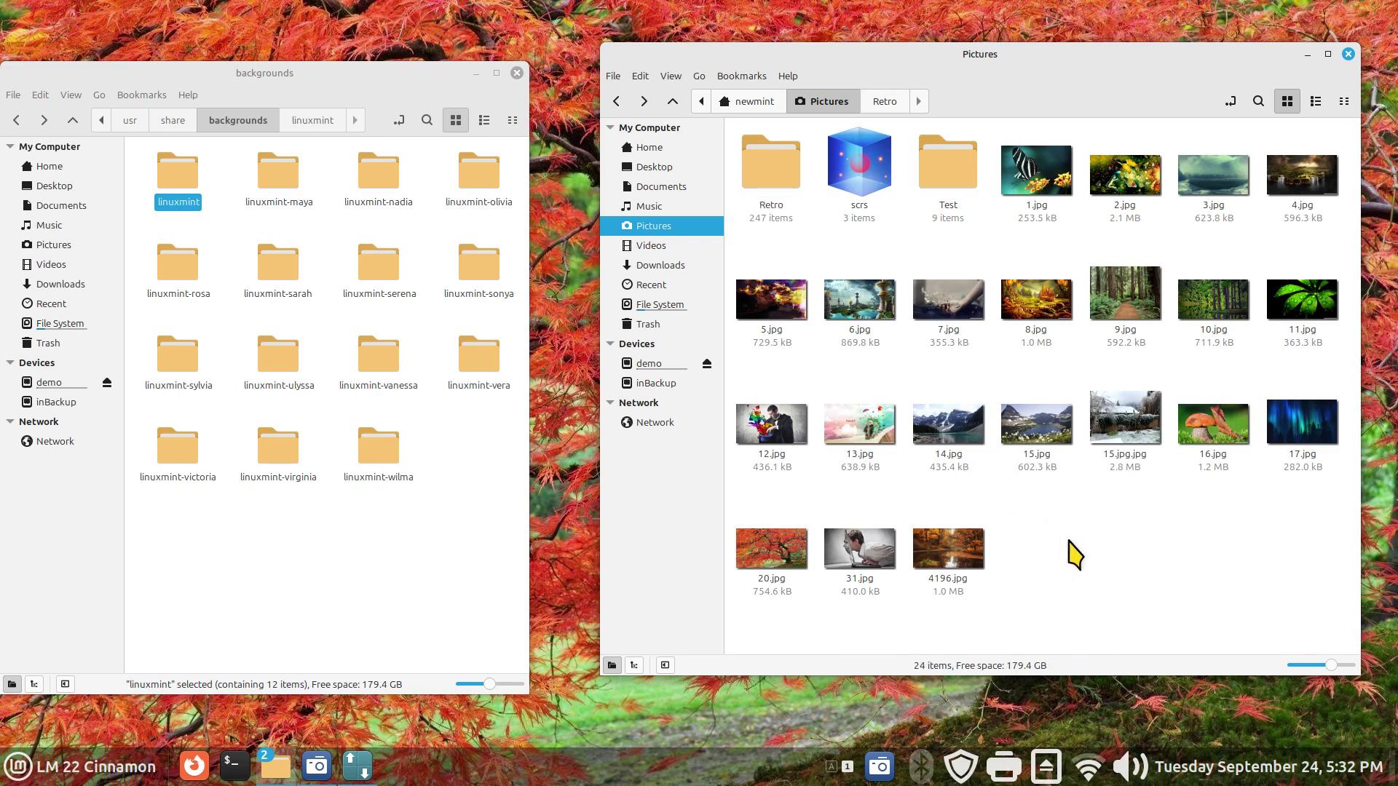
right_click(1051, 517)
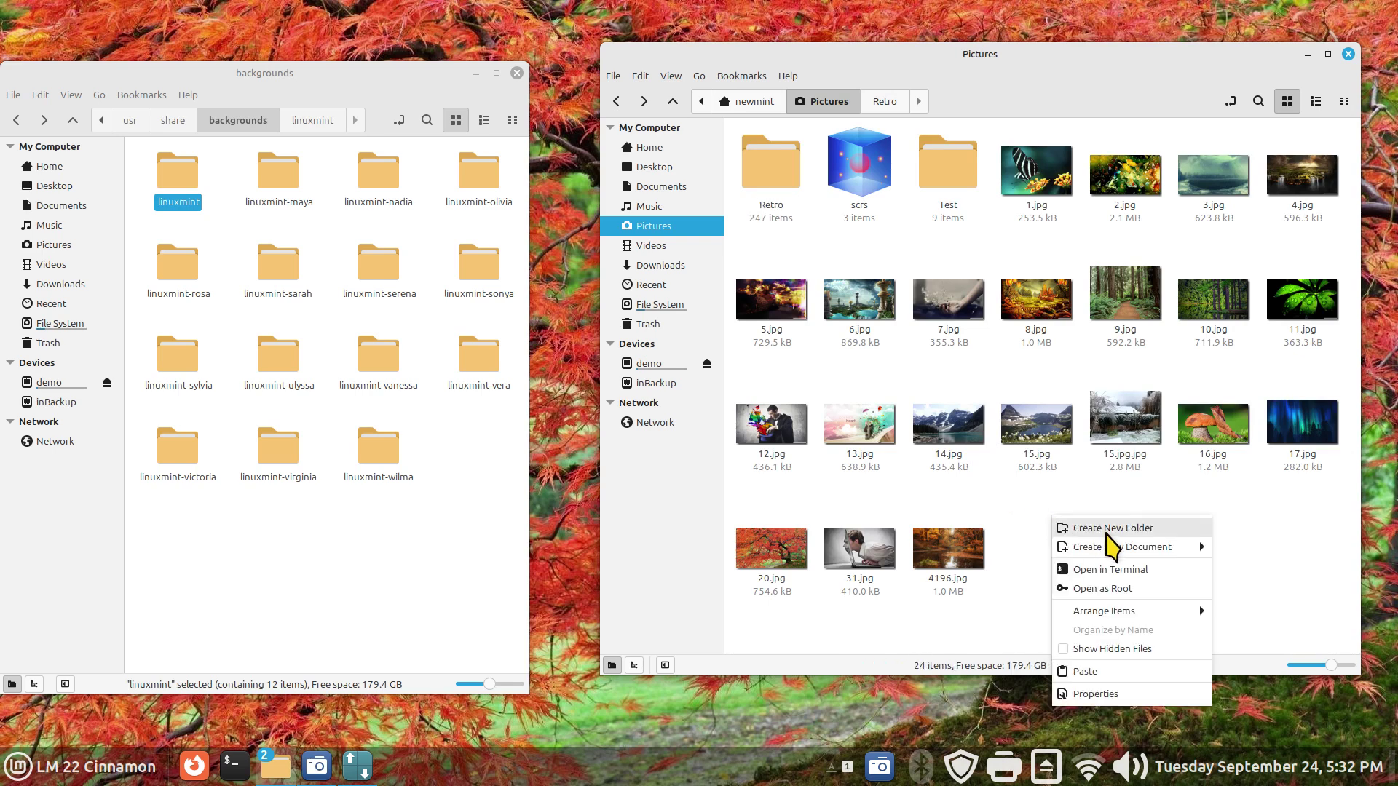
left_click(1113, 529)
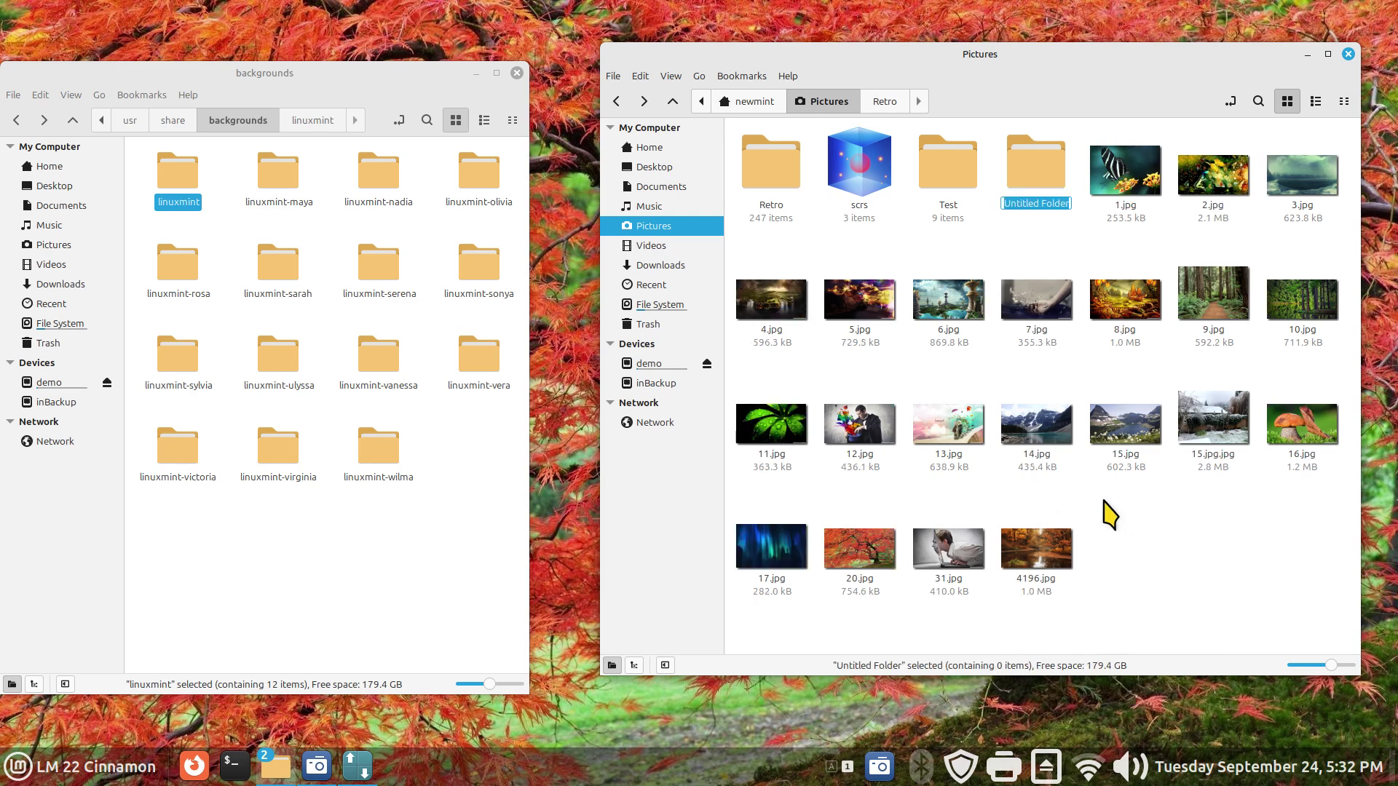
type("Retro2")
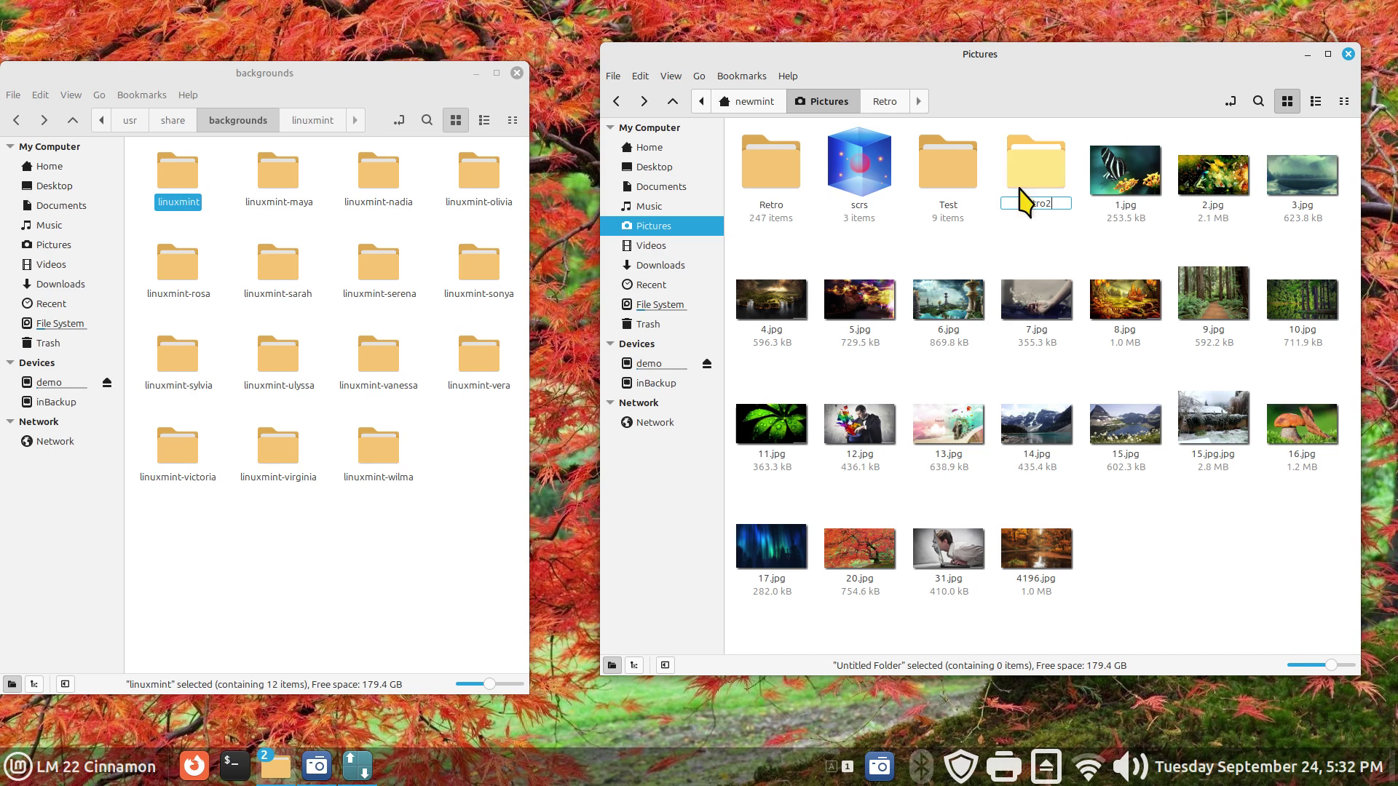
left_click(1040, 243)
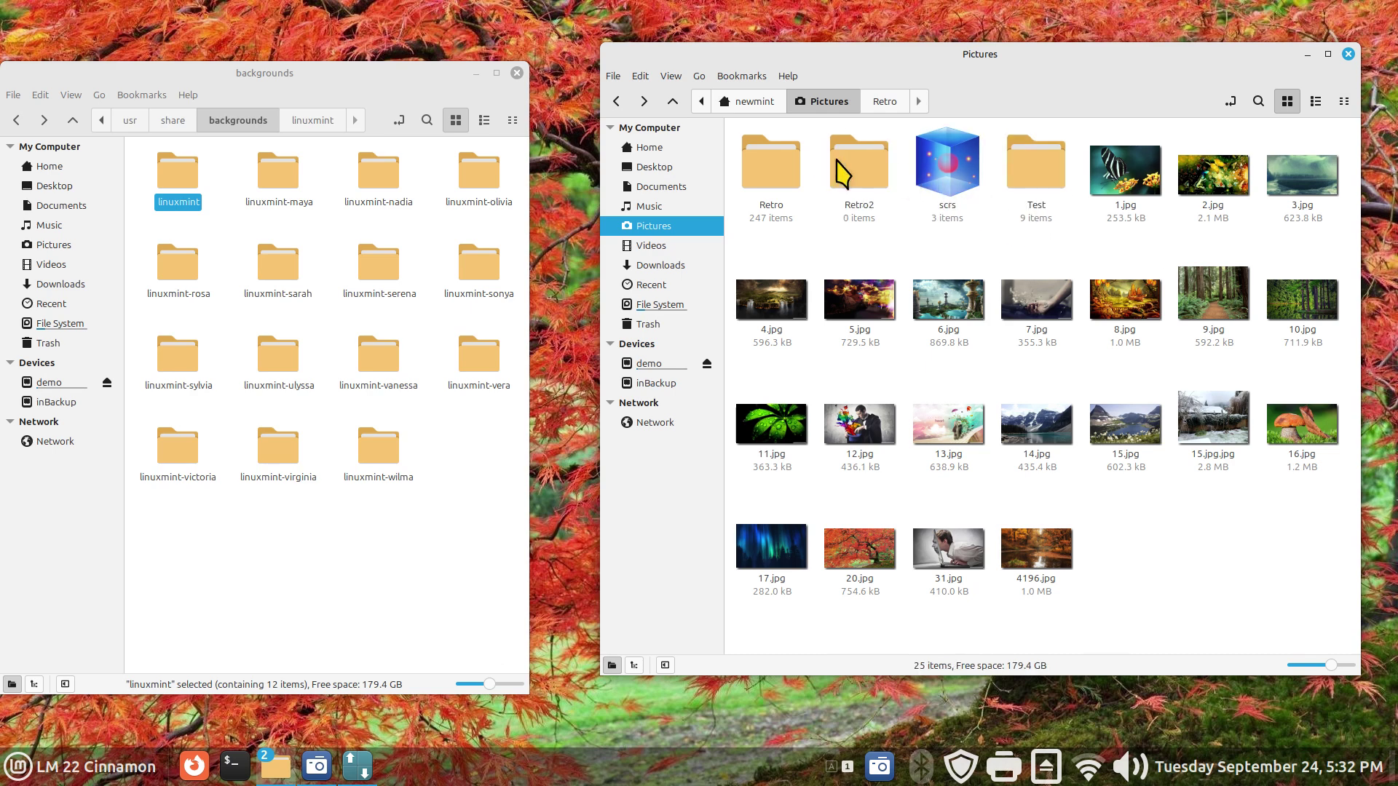
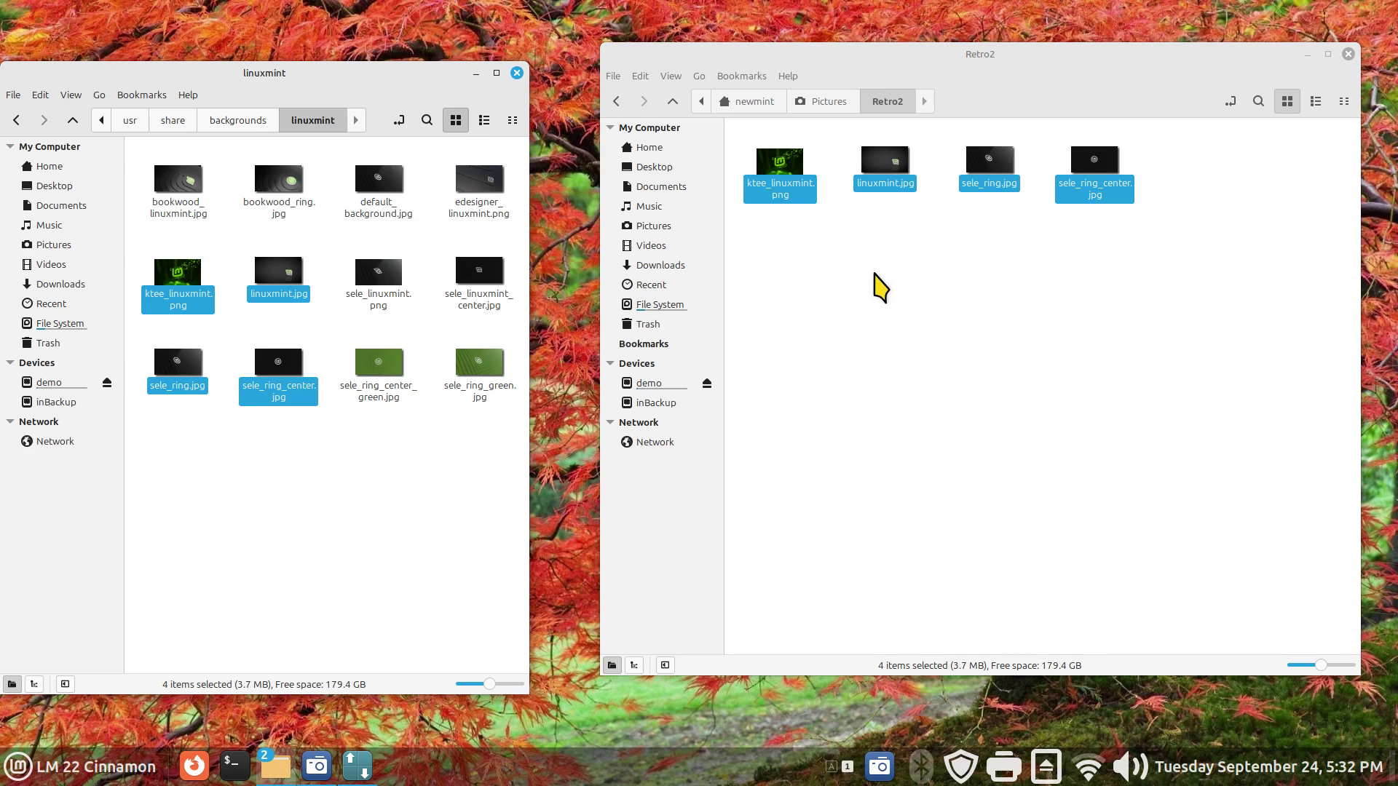
- Delete the four copied images from the Retro2 folder and clear the selection in the linuxmint folder
left_click_drag(1164, 136, 760, 263)
key("Delete")
left_click(445, 539)
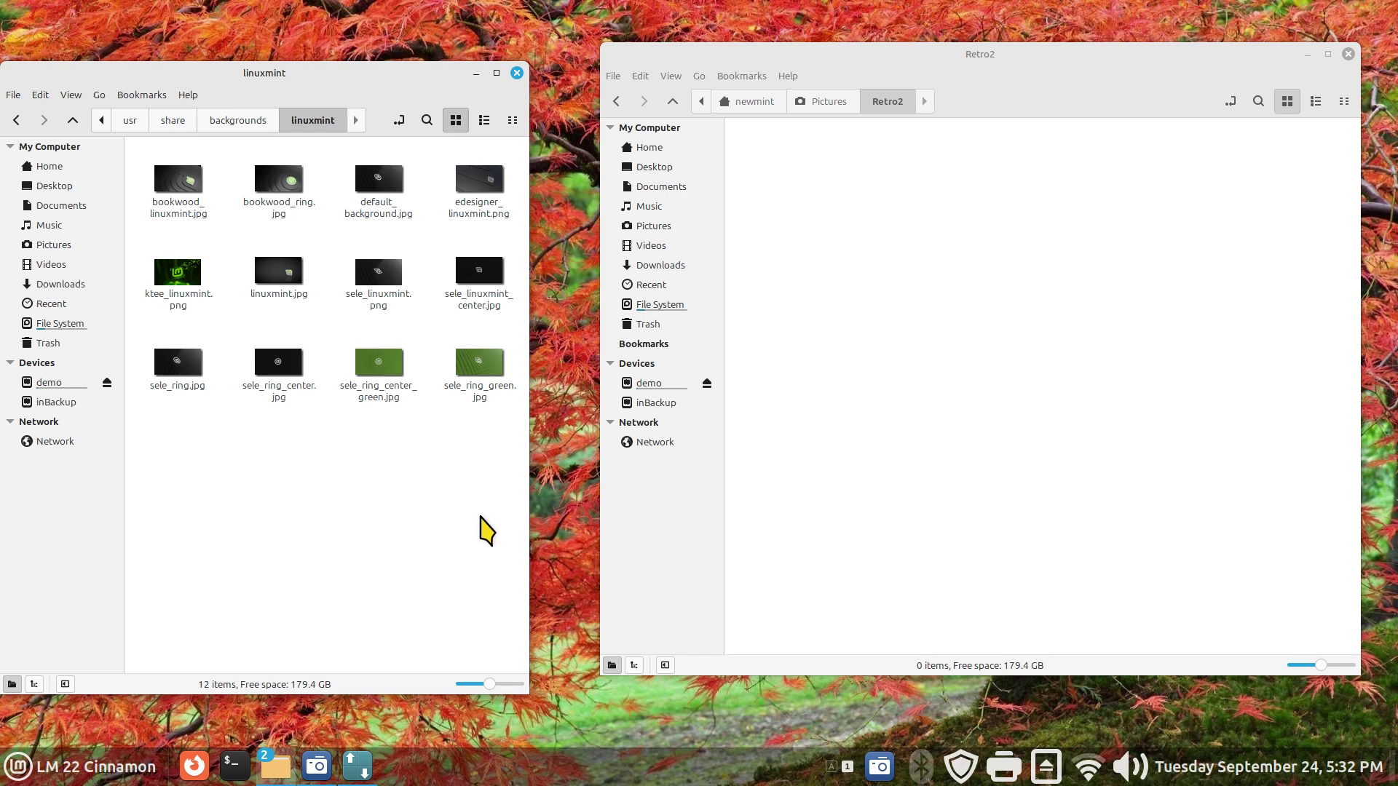
- Copy all images from the linuxmint folder into the Retro2 folder
left_click_drag(479, 532, 184, 160)
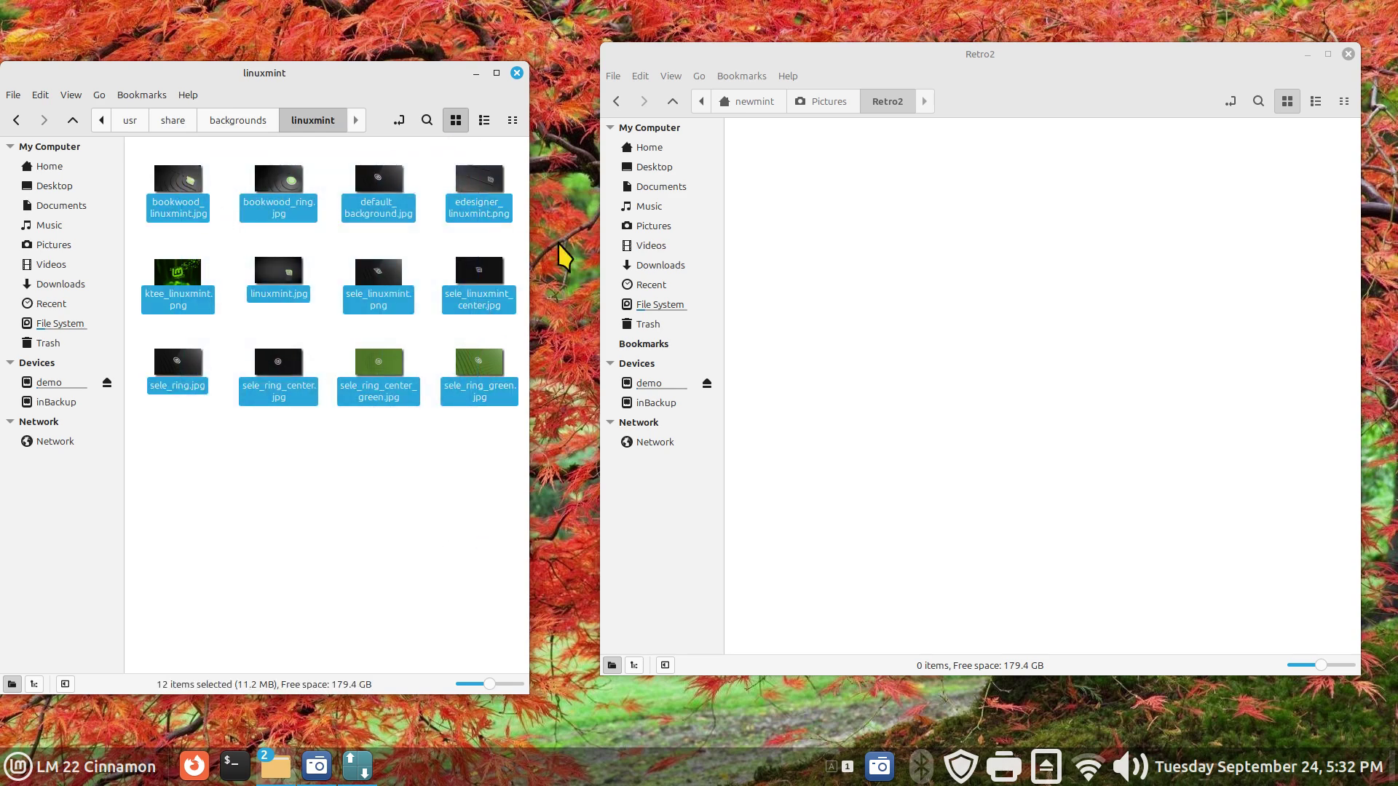
left_click(376, 543)
key("ctrl+a")
left_click_drag(282, 278, 879, 310)
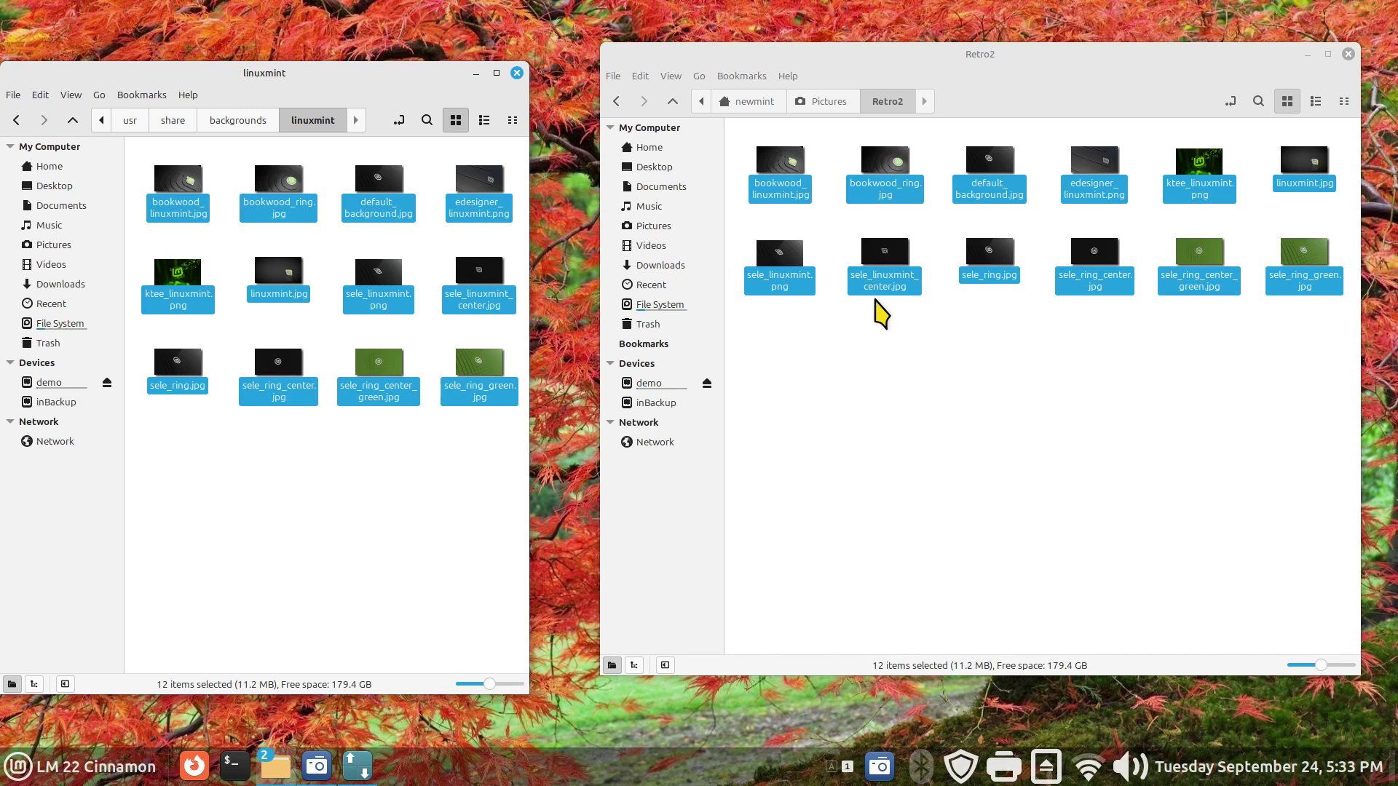
- Delete all the linuxmint images from the Retro2 folder
left_click(893, 164)
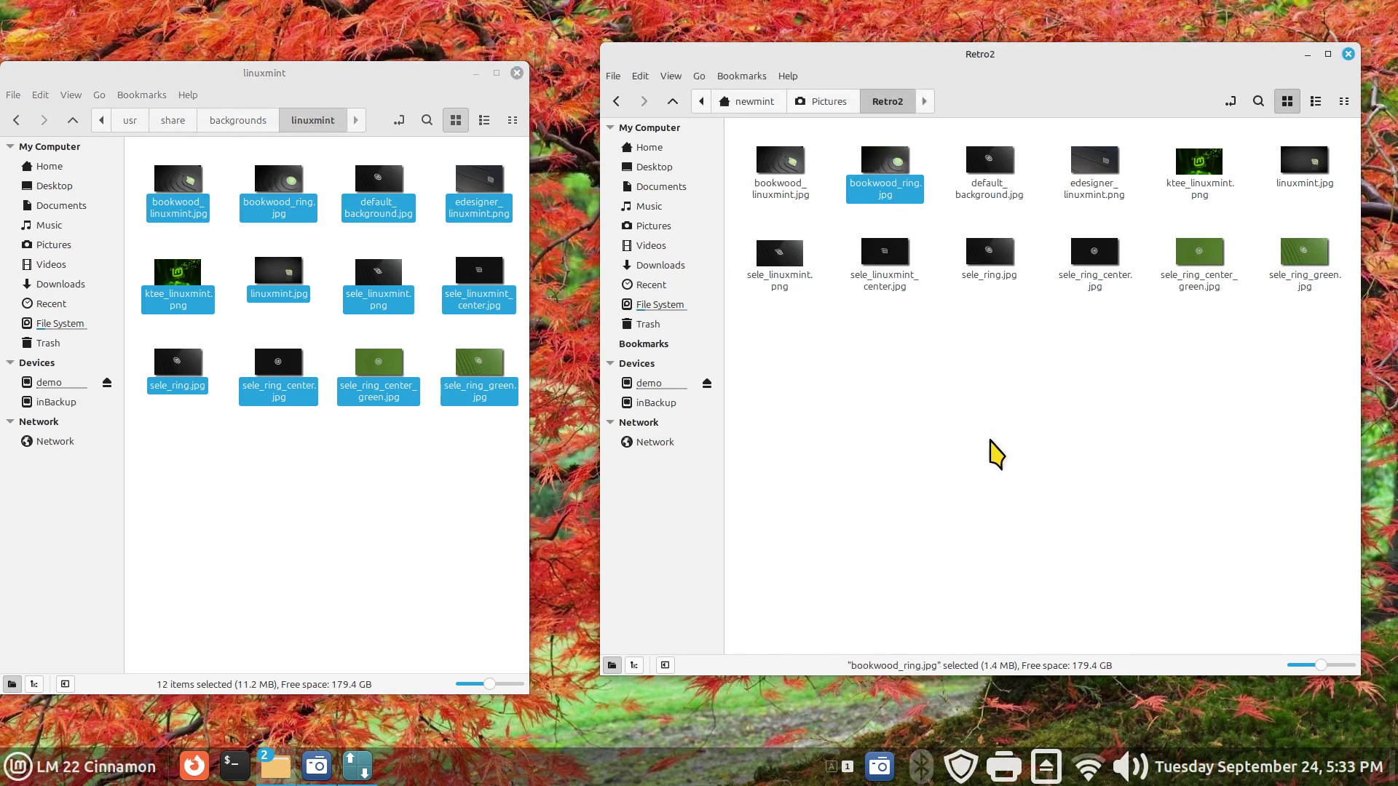
key("ctrl+a")
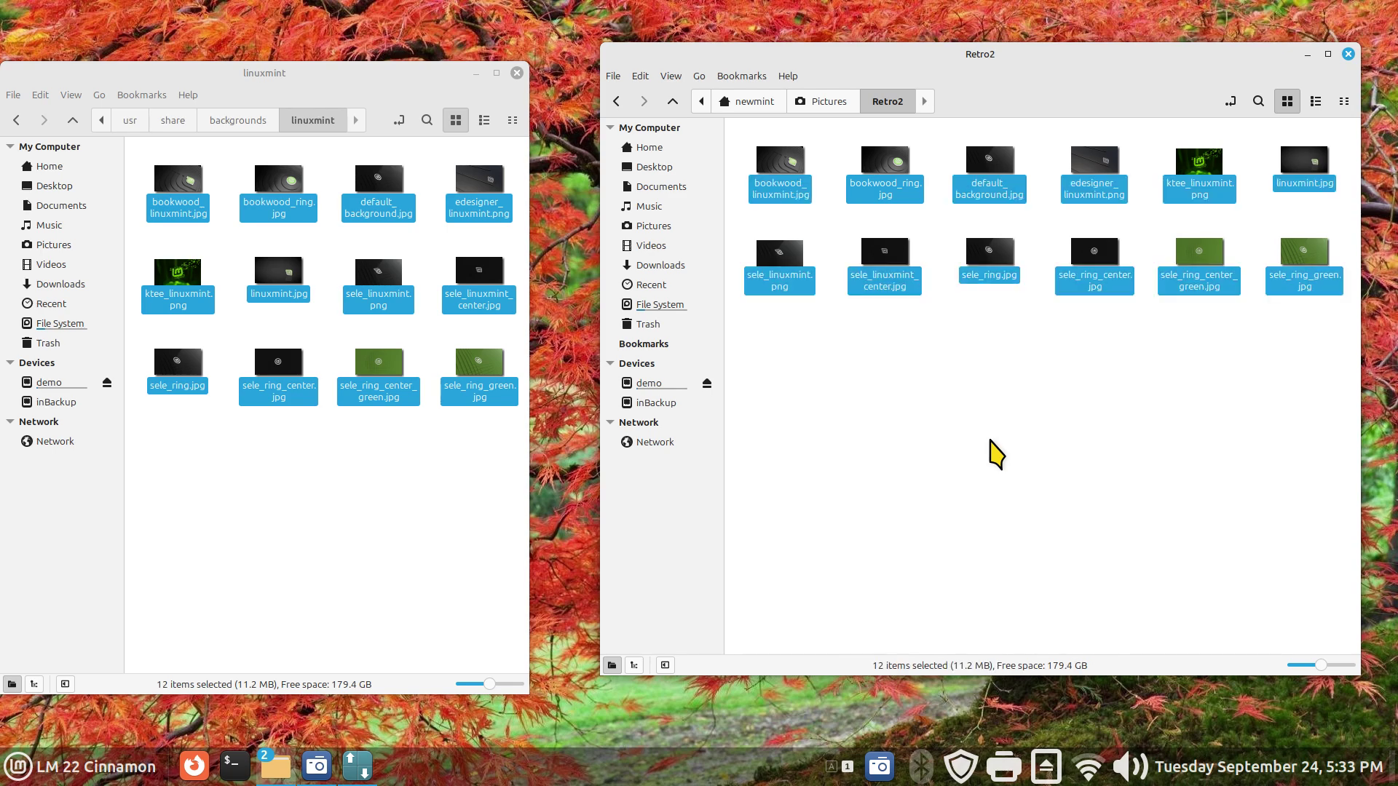
key("Delete")
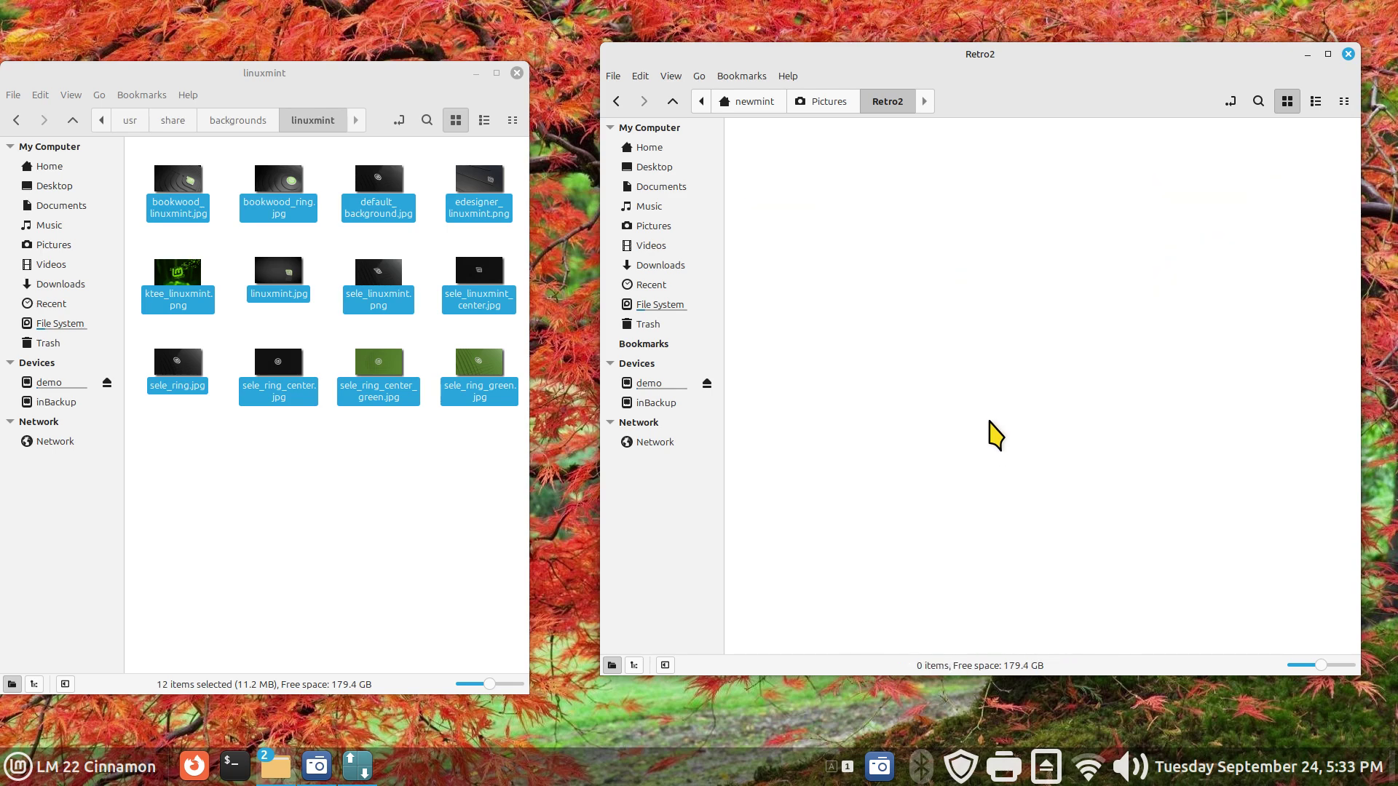
- Go back to the backgrounds folder in the linuxmint window and open the linuxmint-maya folder
left_click(40, 95)
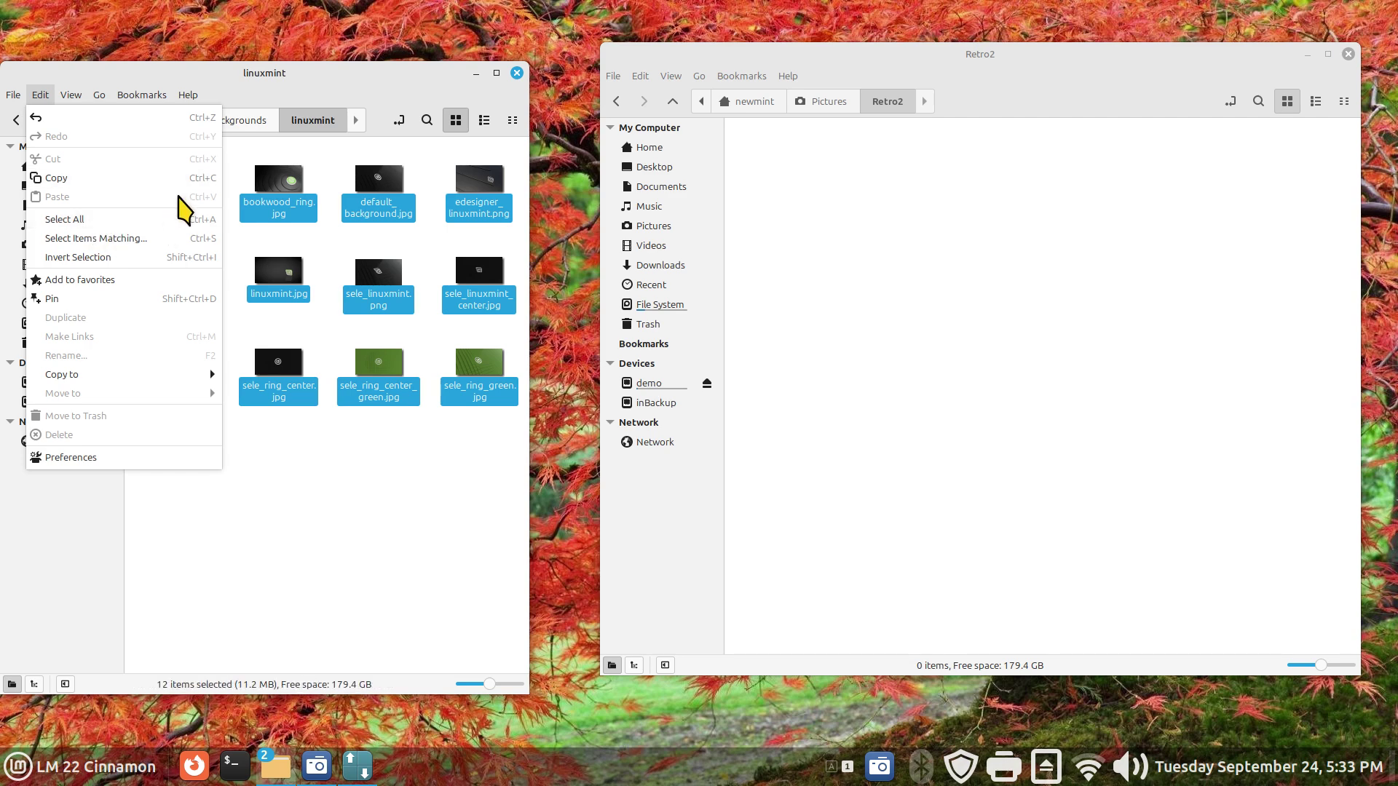
left_click(302, 509)
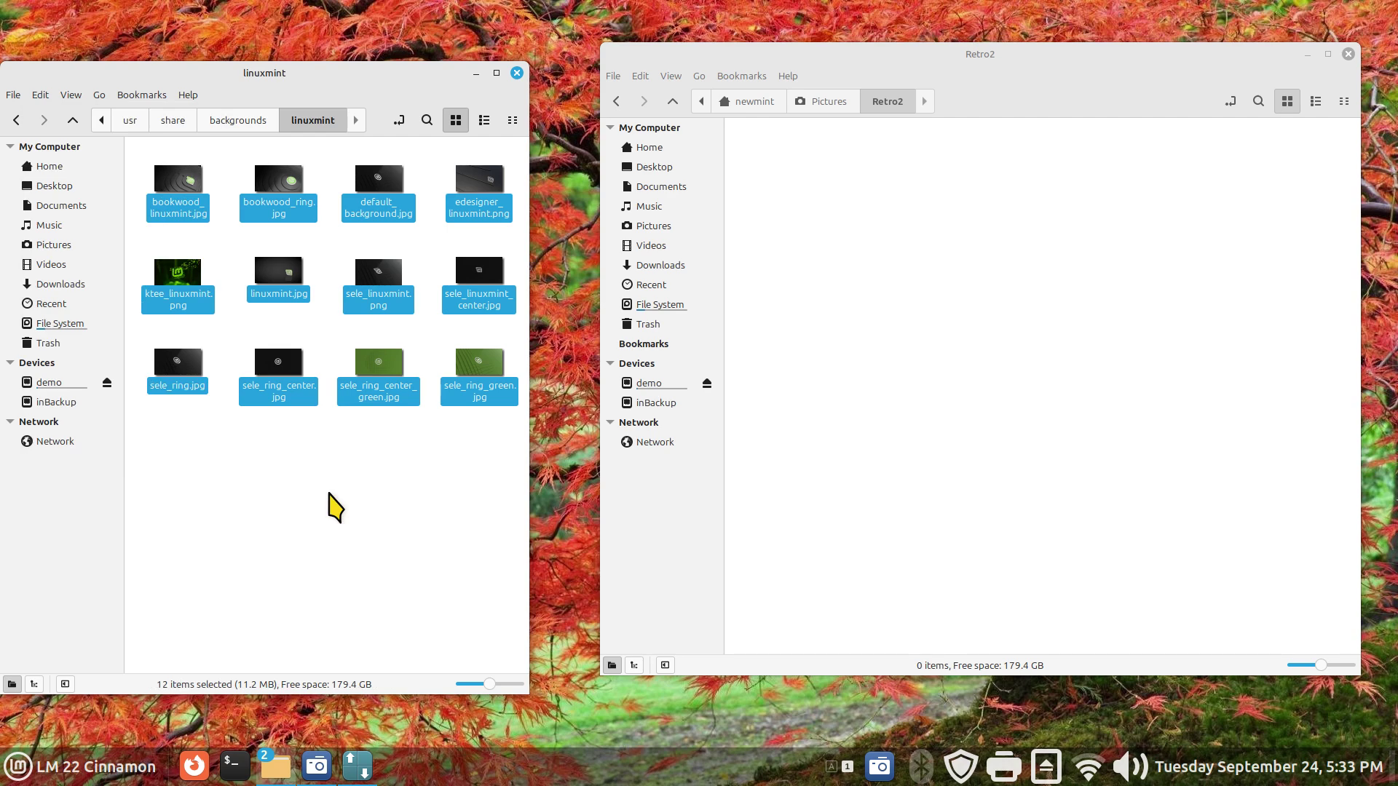
left_click(229, 122)
double_click(277, 178)
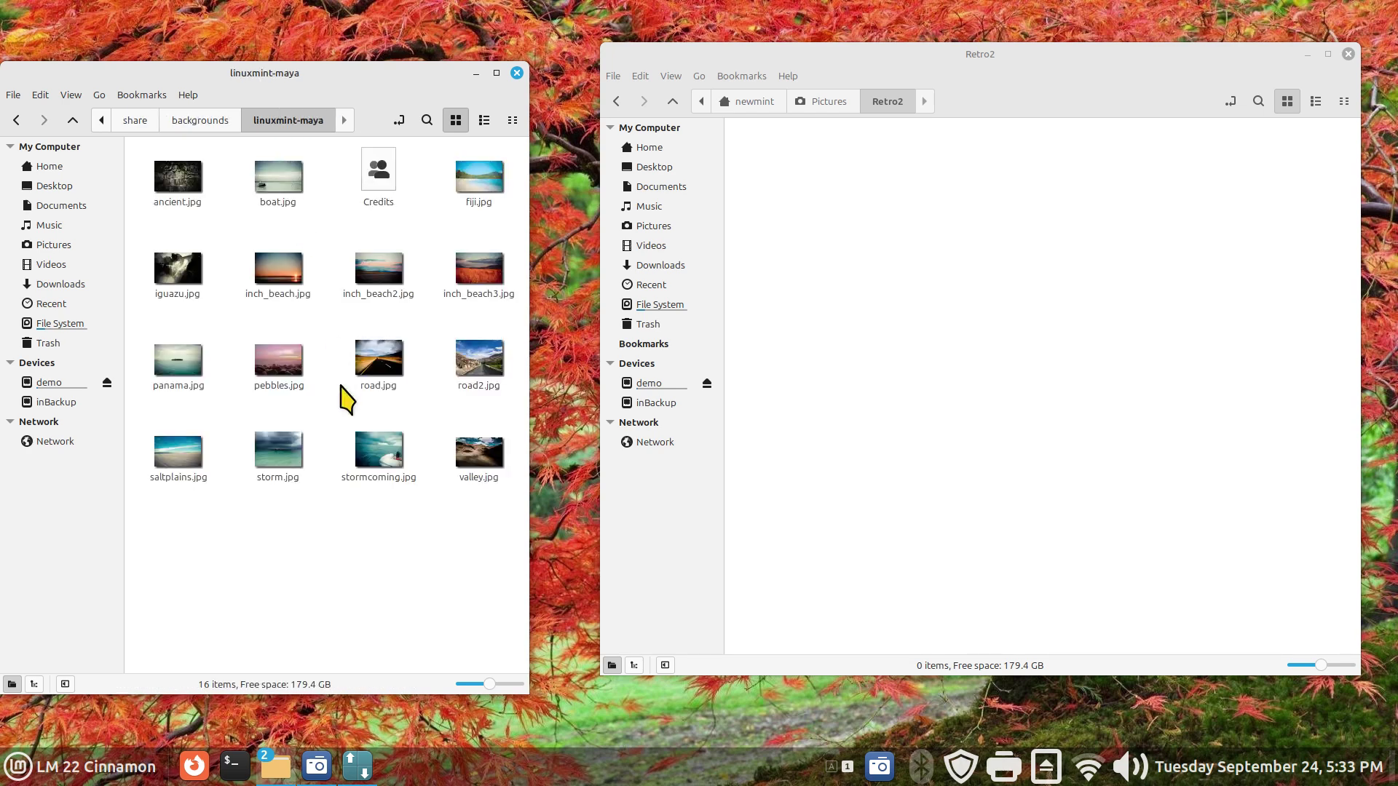
left_click(380, 182)
left_click(364, 524)
key("ctrl+a")
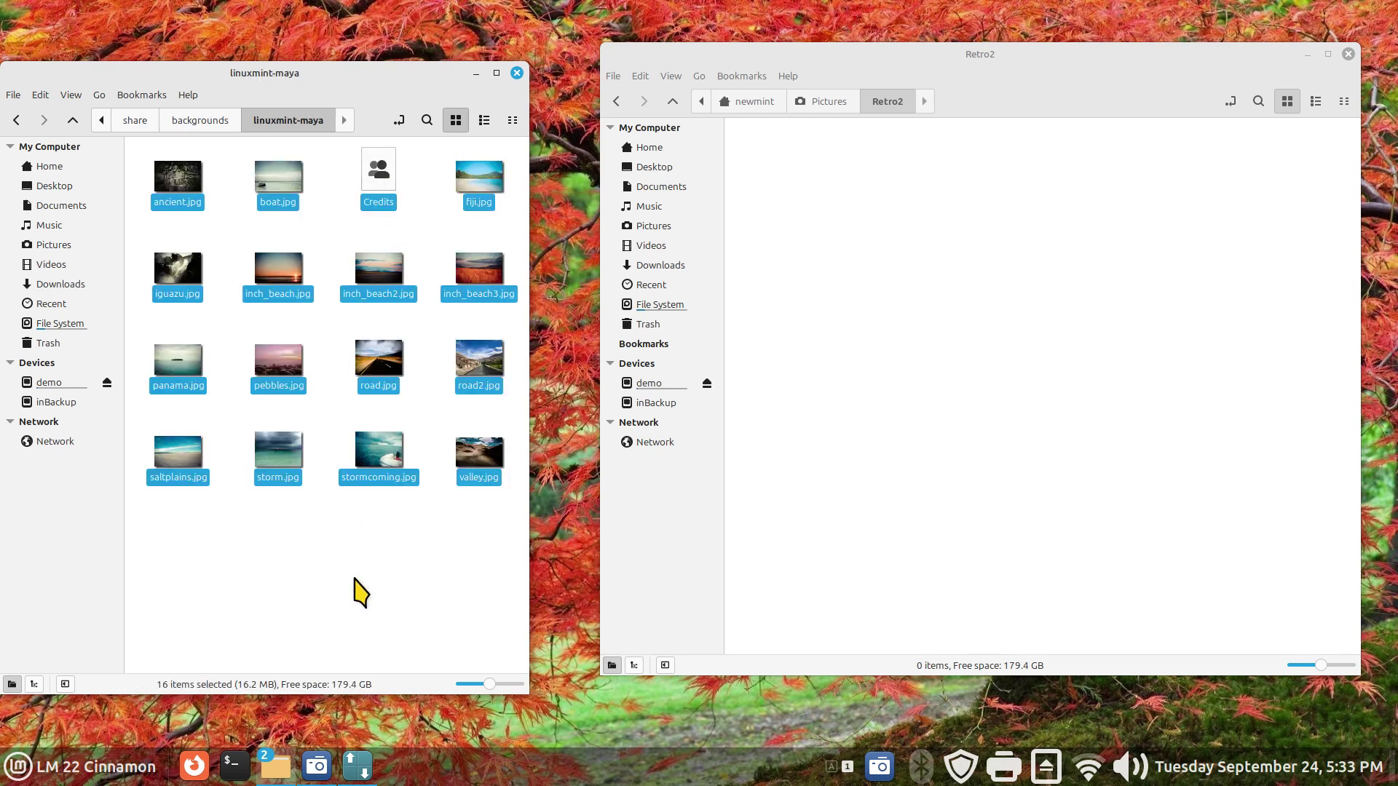
left_click(361, 594)
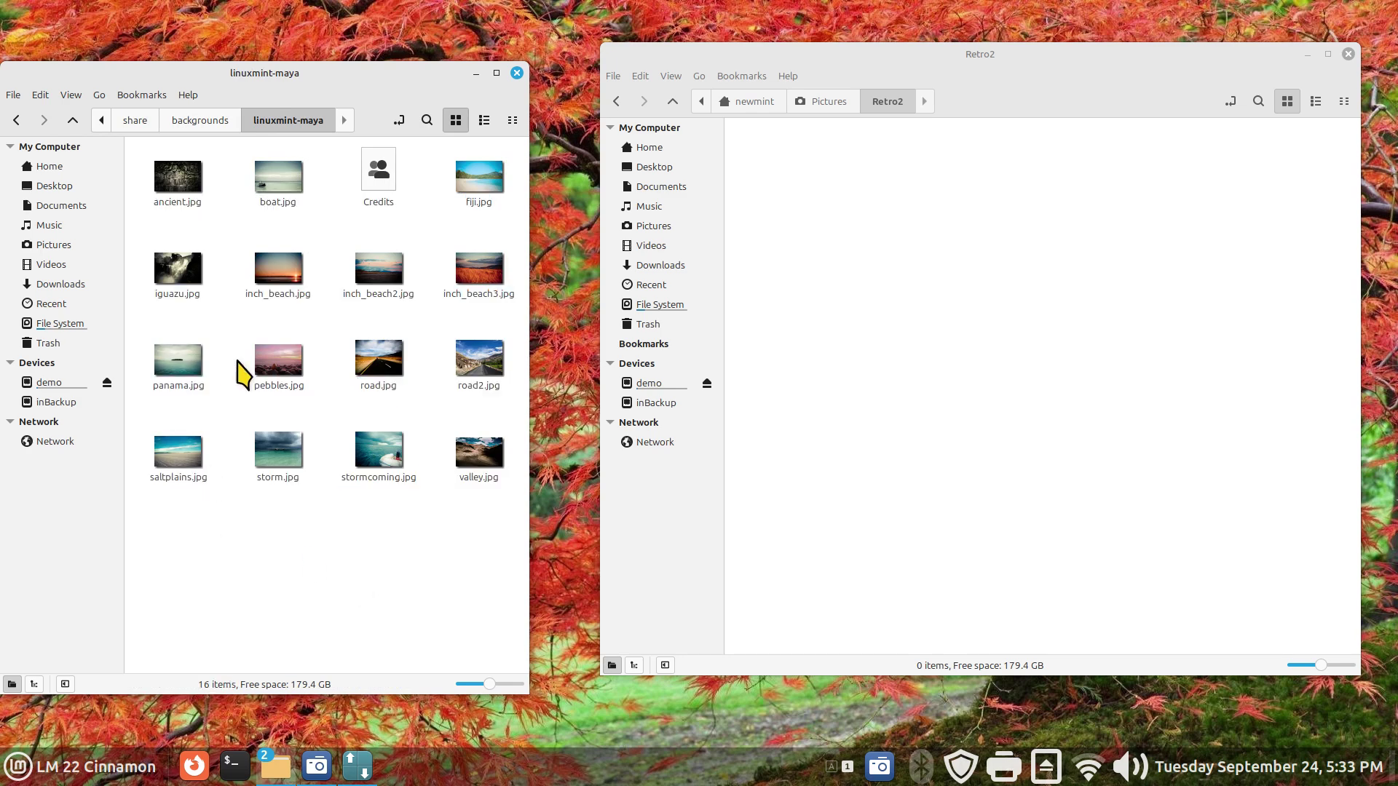
left_click(278, 364)
left_click(377, 280, "ctrl")
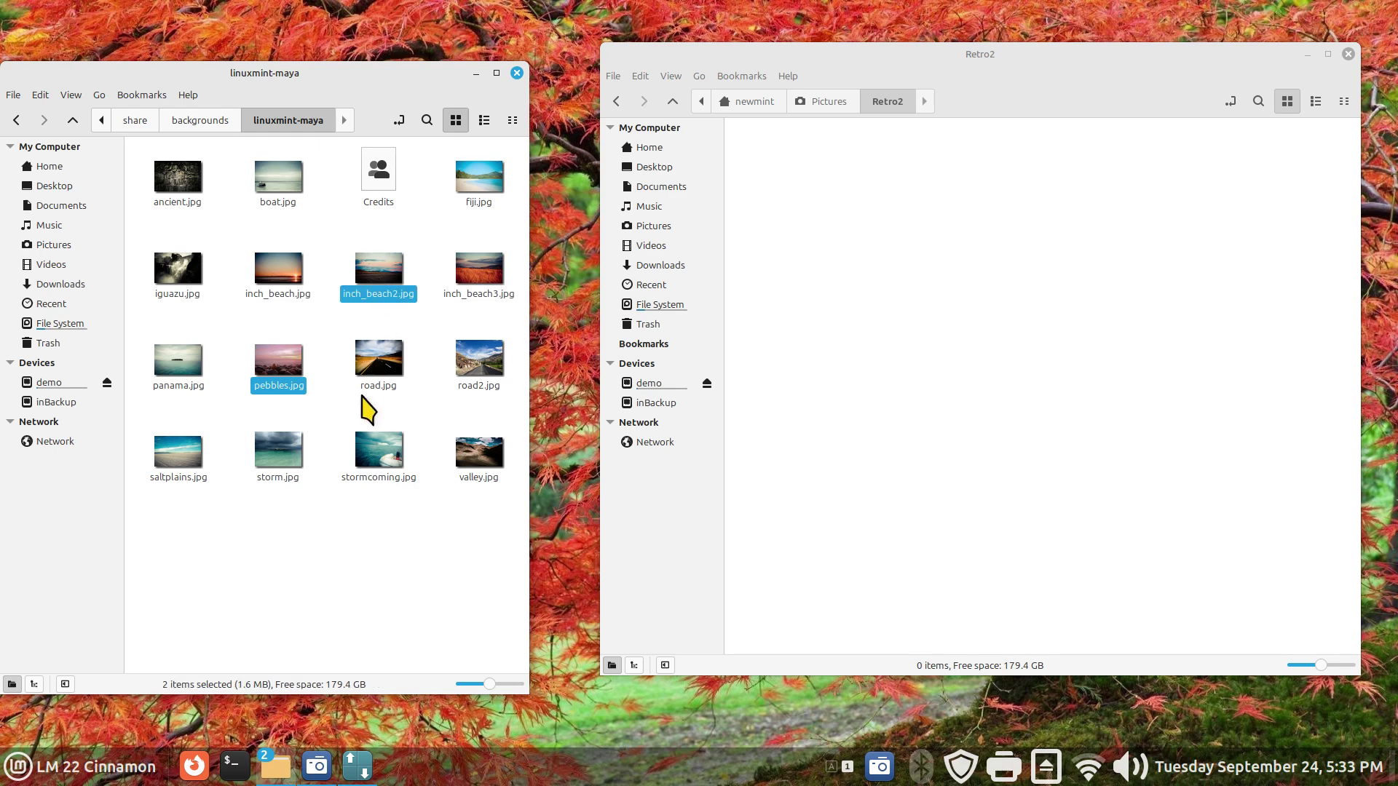
left_click(380, 457, "ctrl")
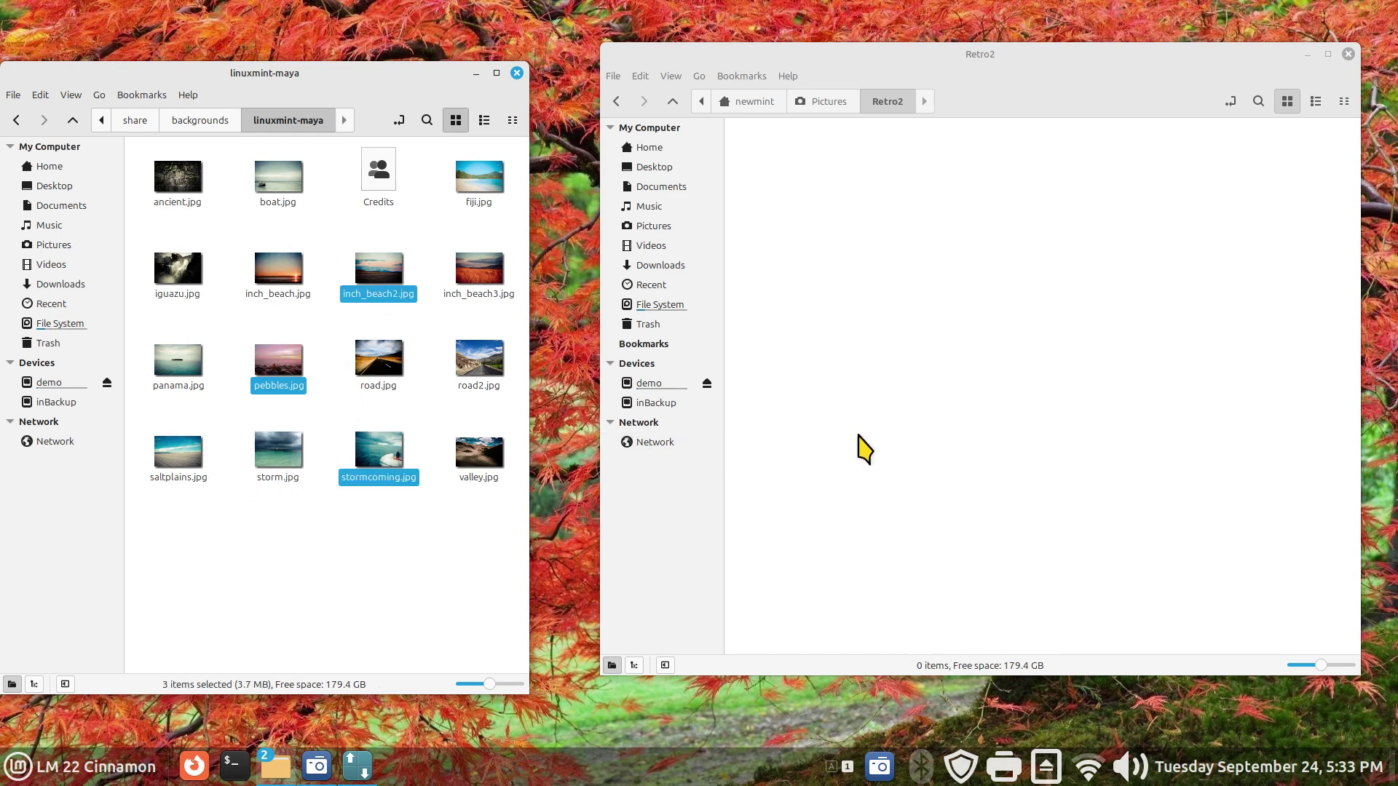
left_click(482, 577)
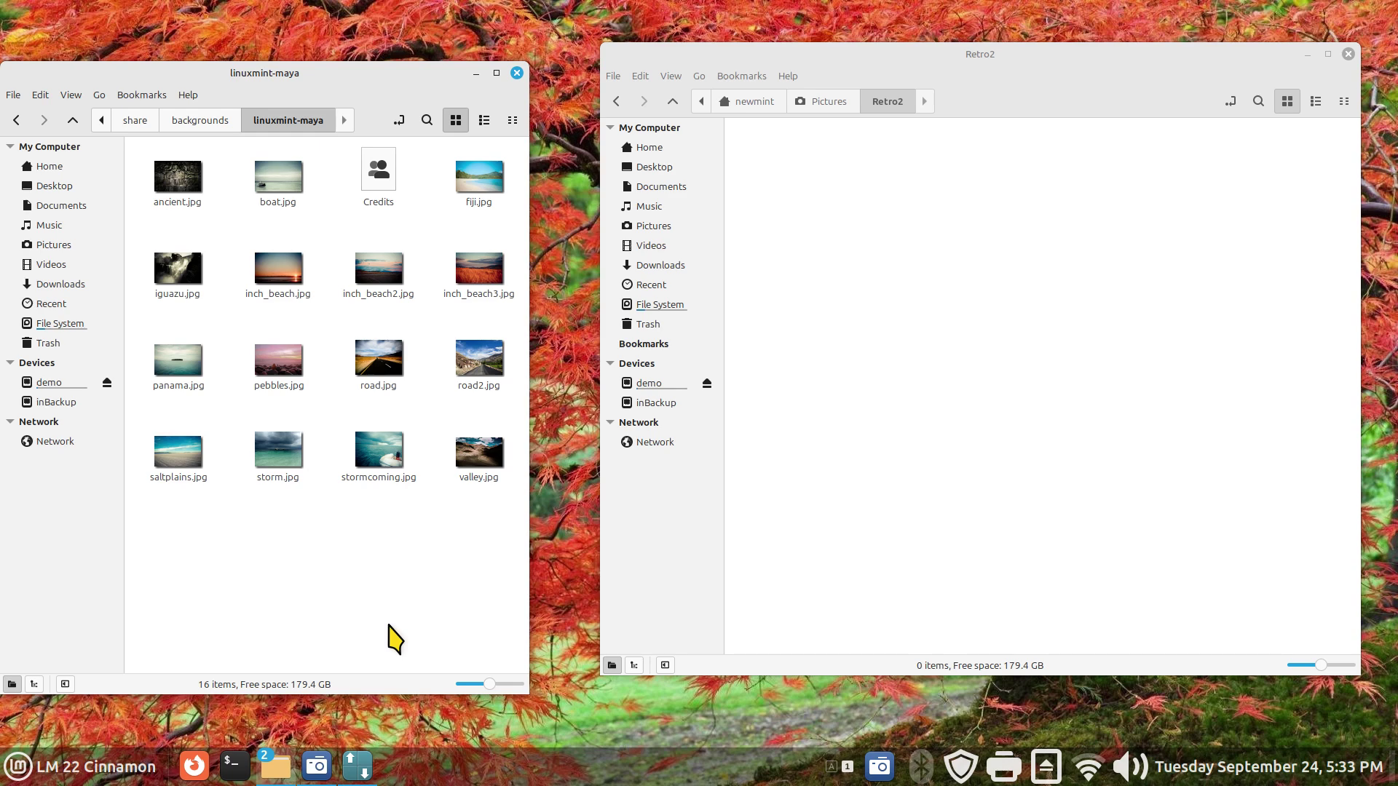
- Copy every image in the linuxmint-maya folder, leaving out the Credits file, into the Retro2 folder
key("ctrl+a")
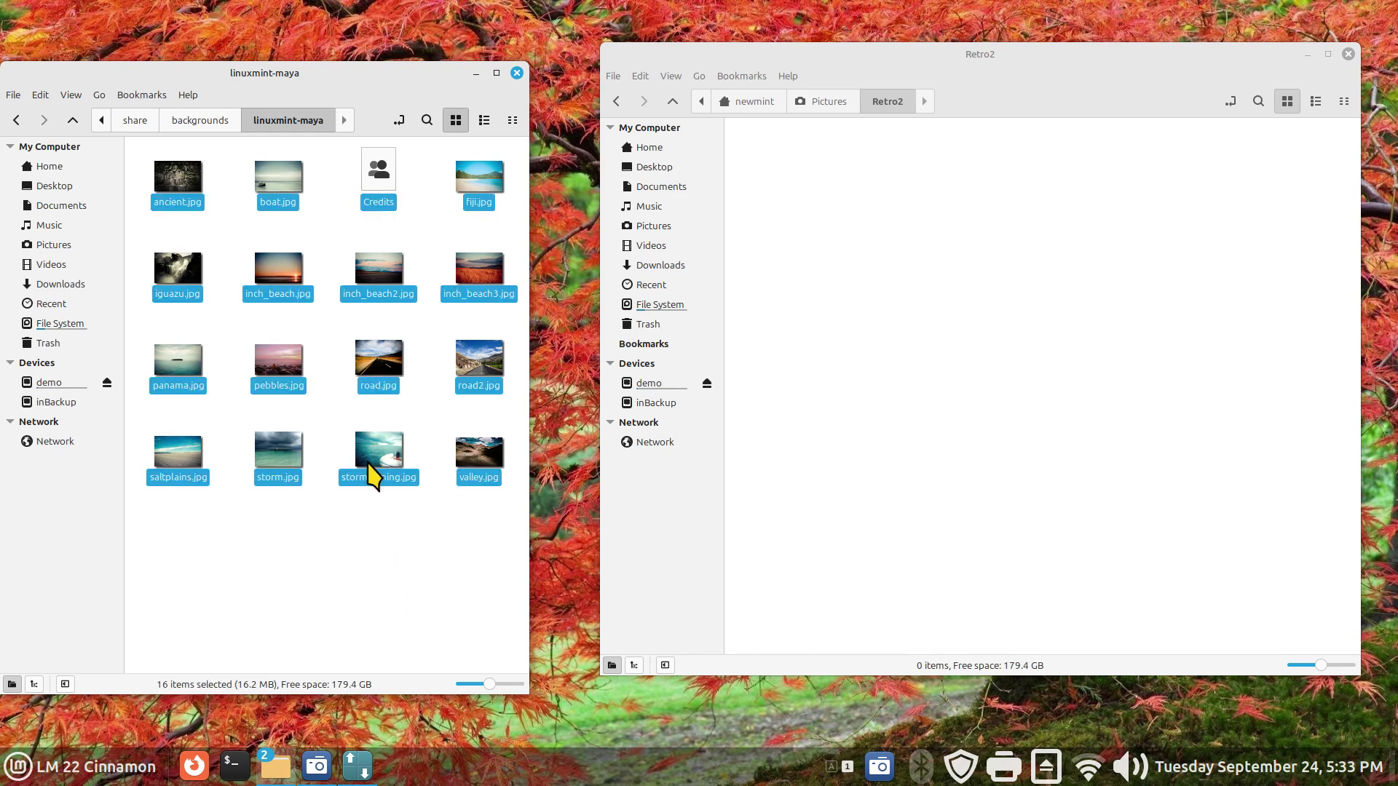
left_click(390, 182, "ctrl")
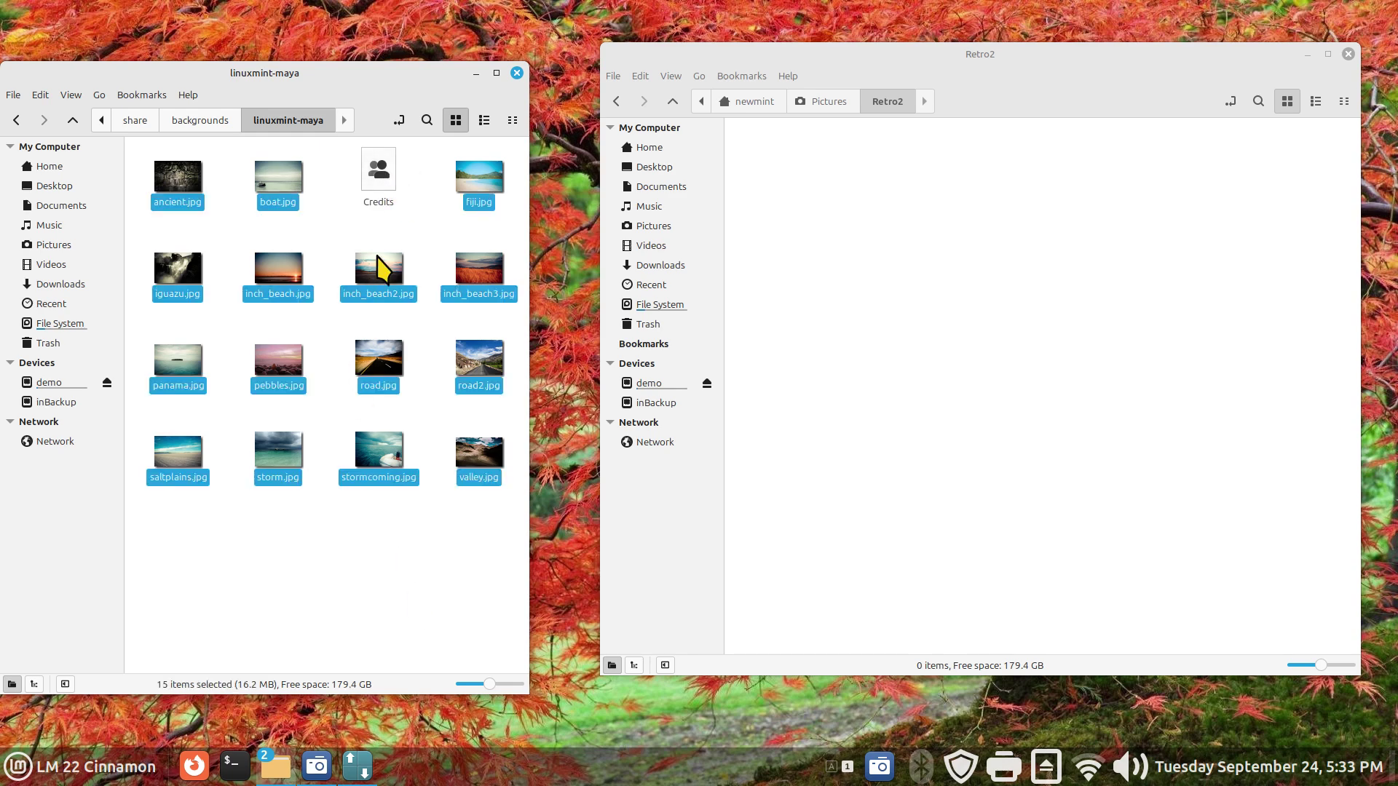
left_click_drag(387, 275, 1017, 268)
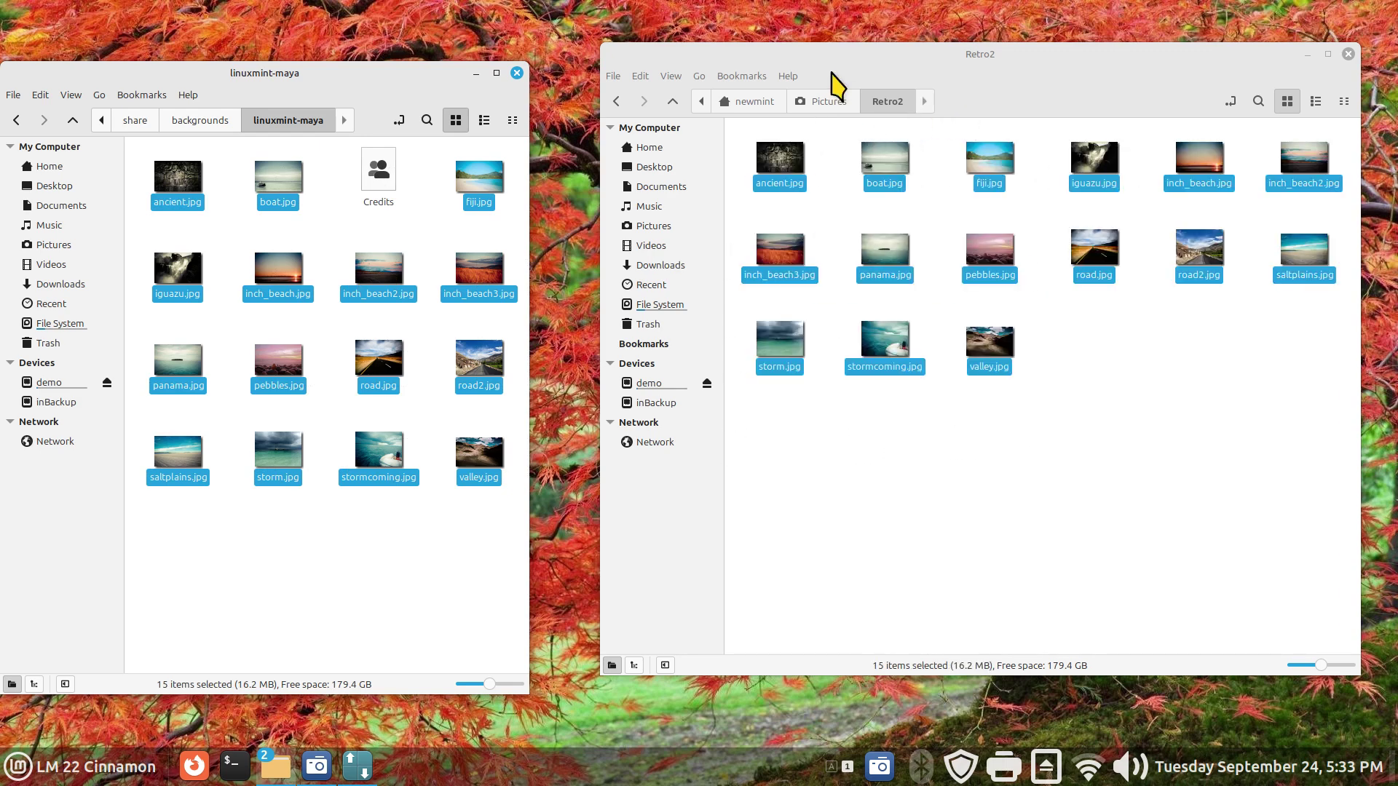
left_click(913, 580)
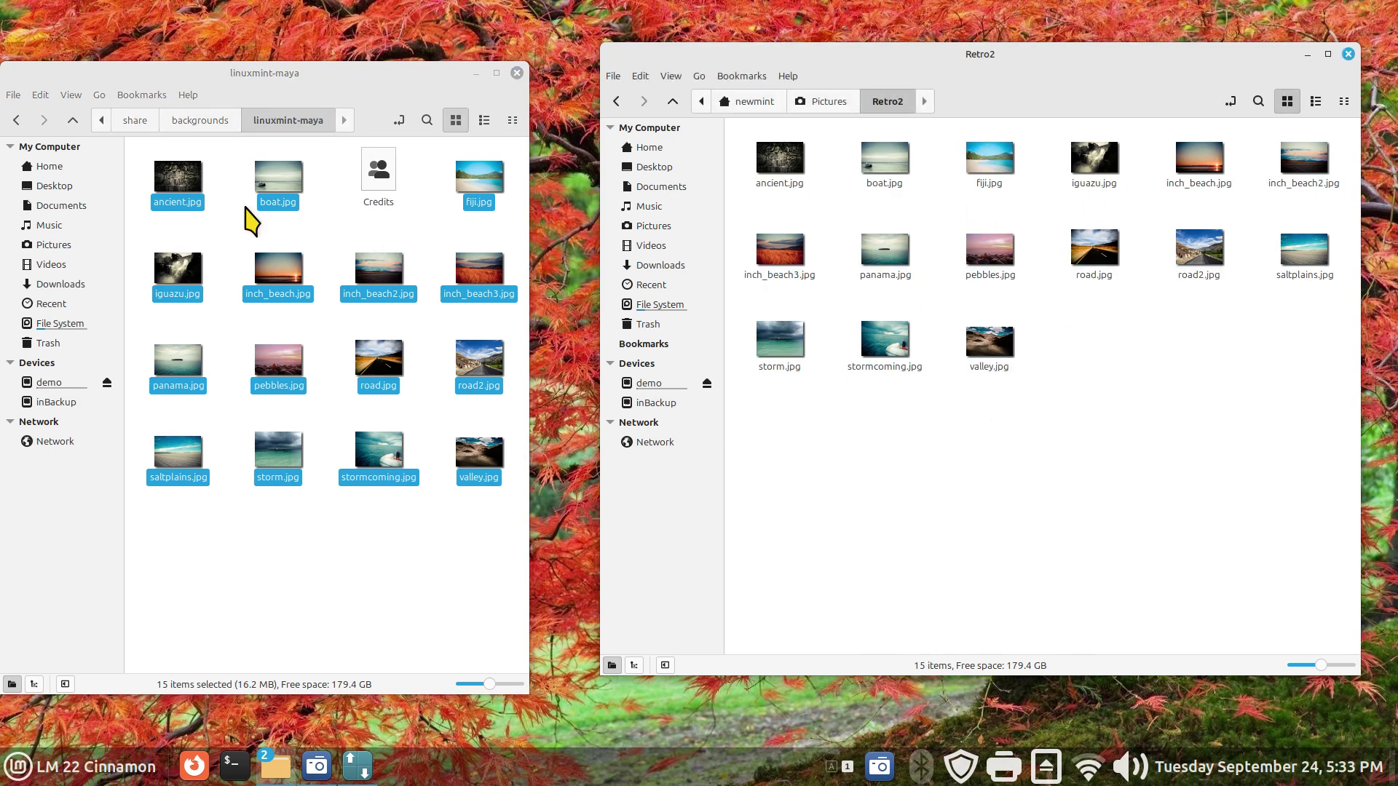
- Go back to the backgrounds folder, open the linuxmint-nadia folder and make its icons smaller while keeping the file names readable
left_click(197, 125)
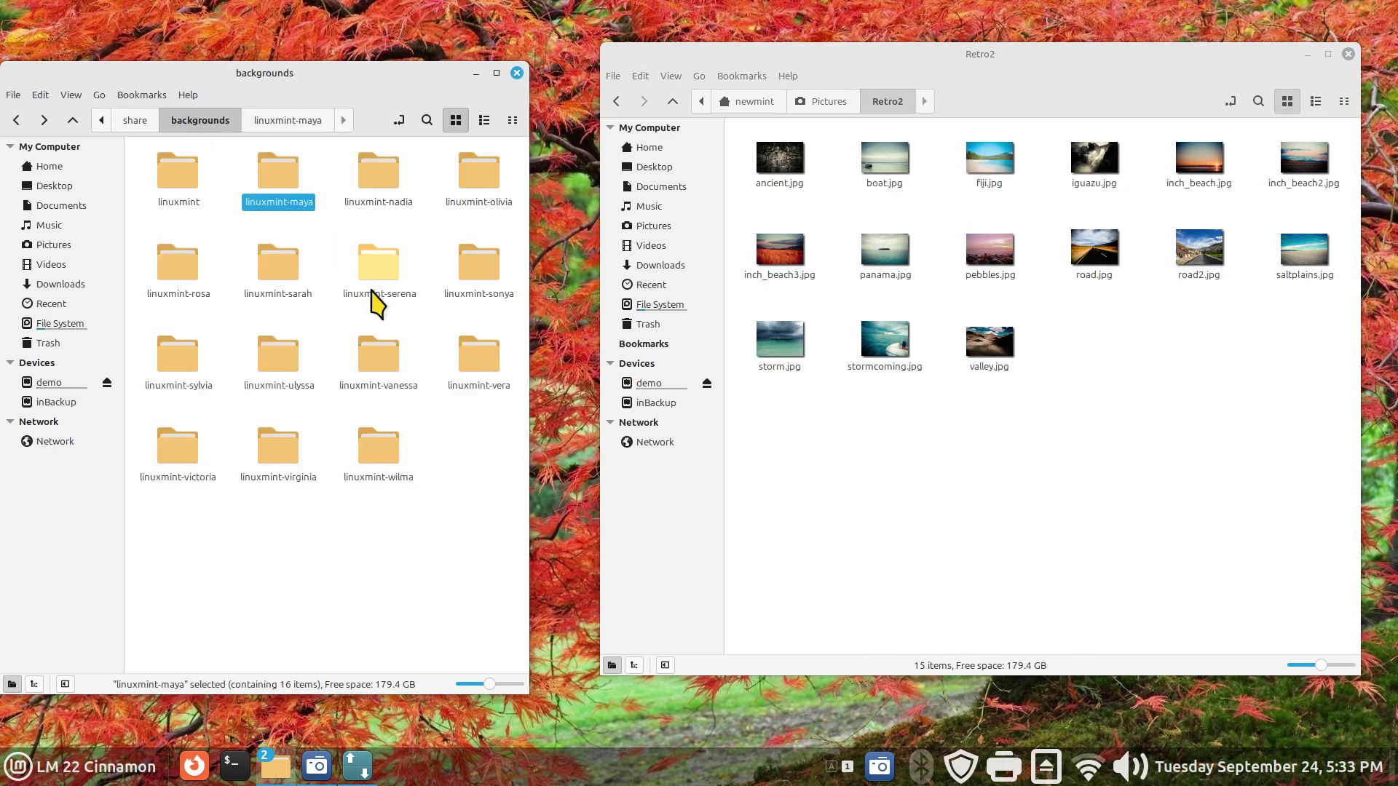
double_click(392, 175)
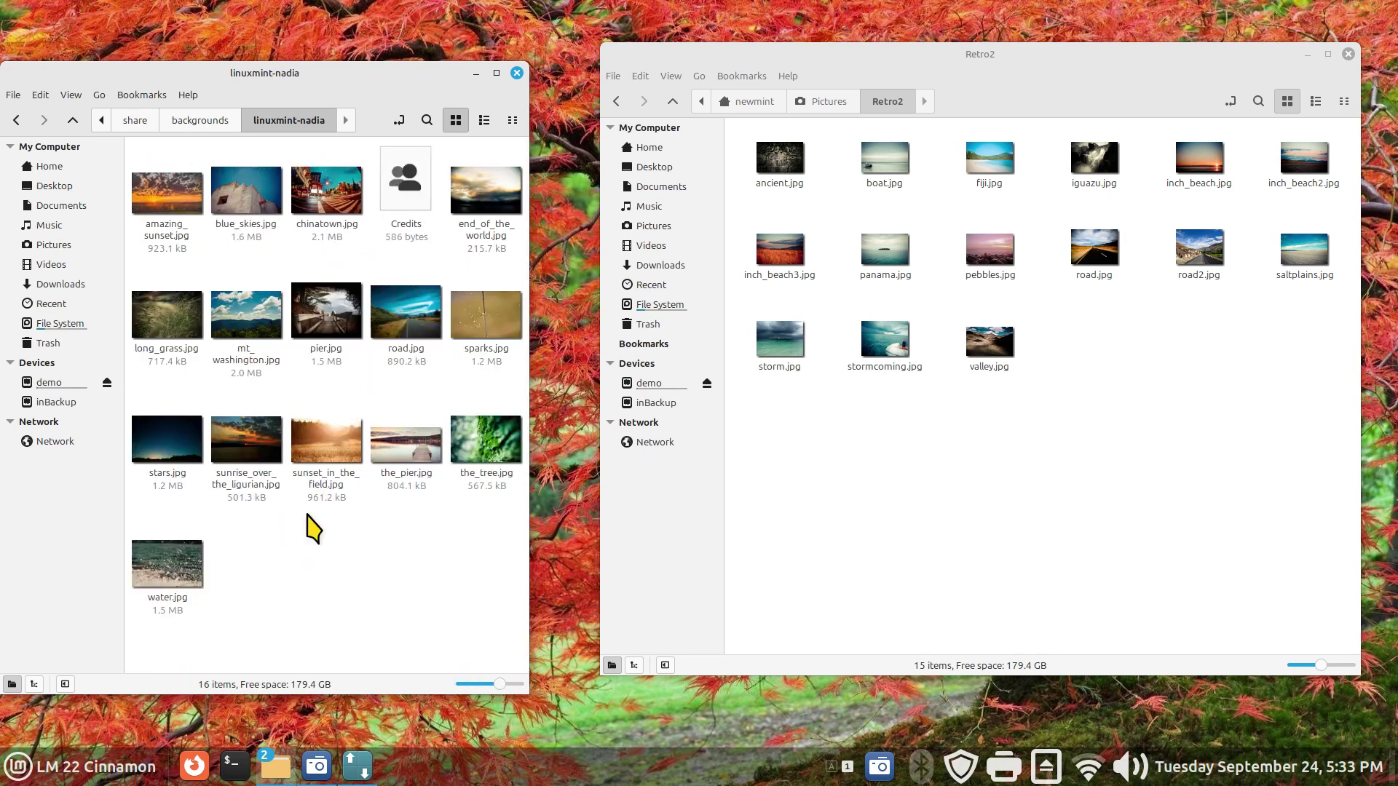
key("ctrl+minus")
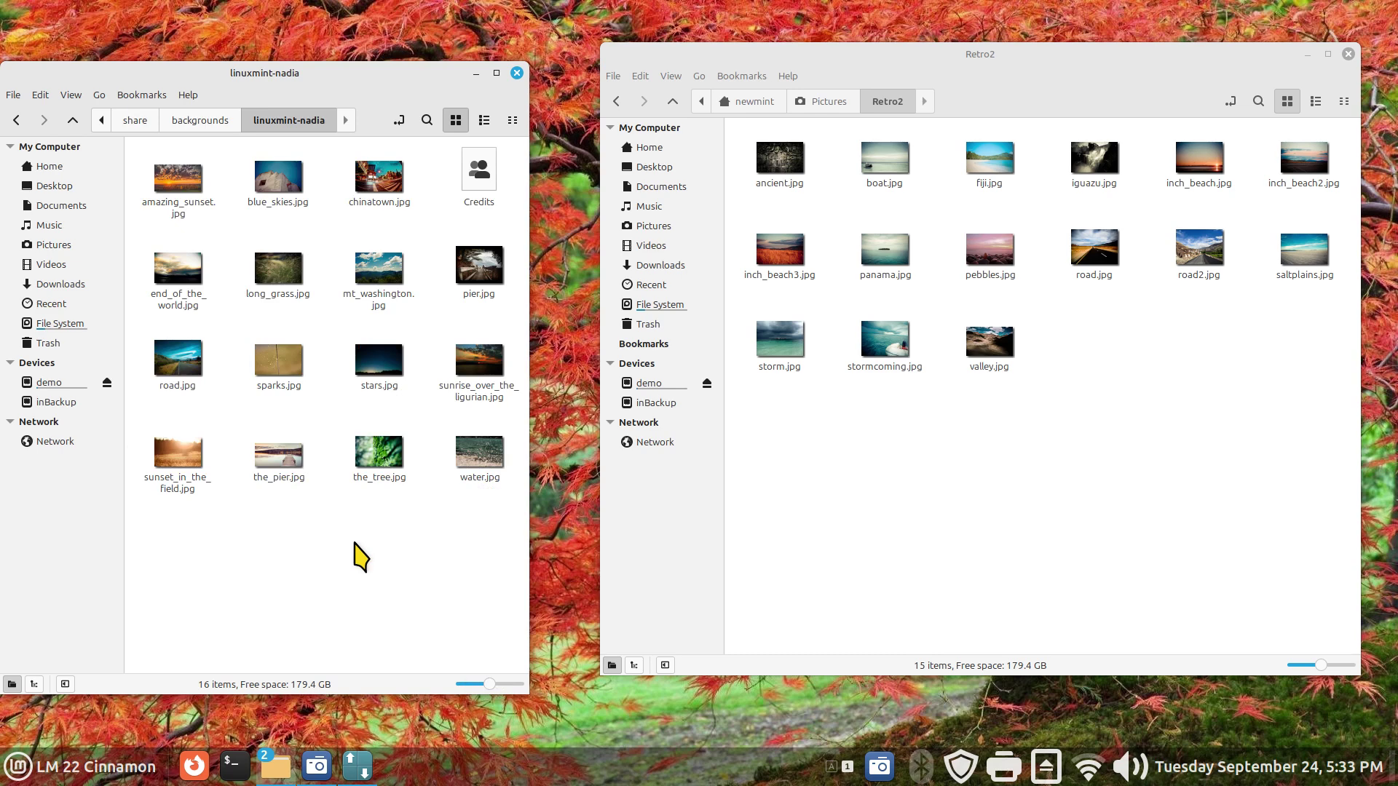
key("ctrl+minus")
key("ctrl+minus")
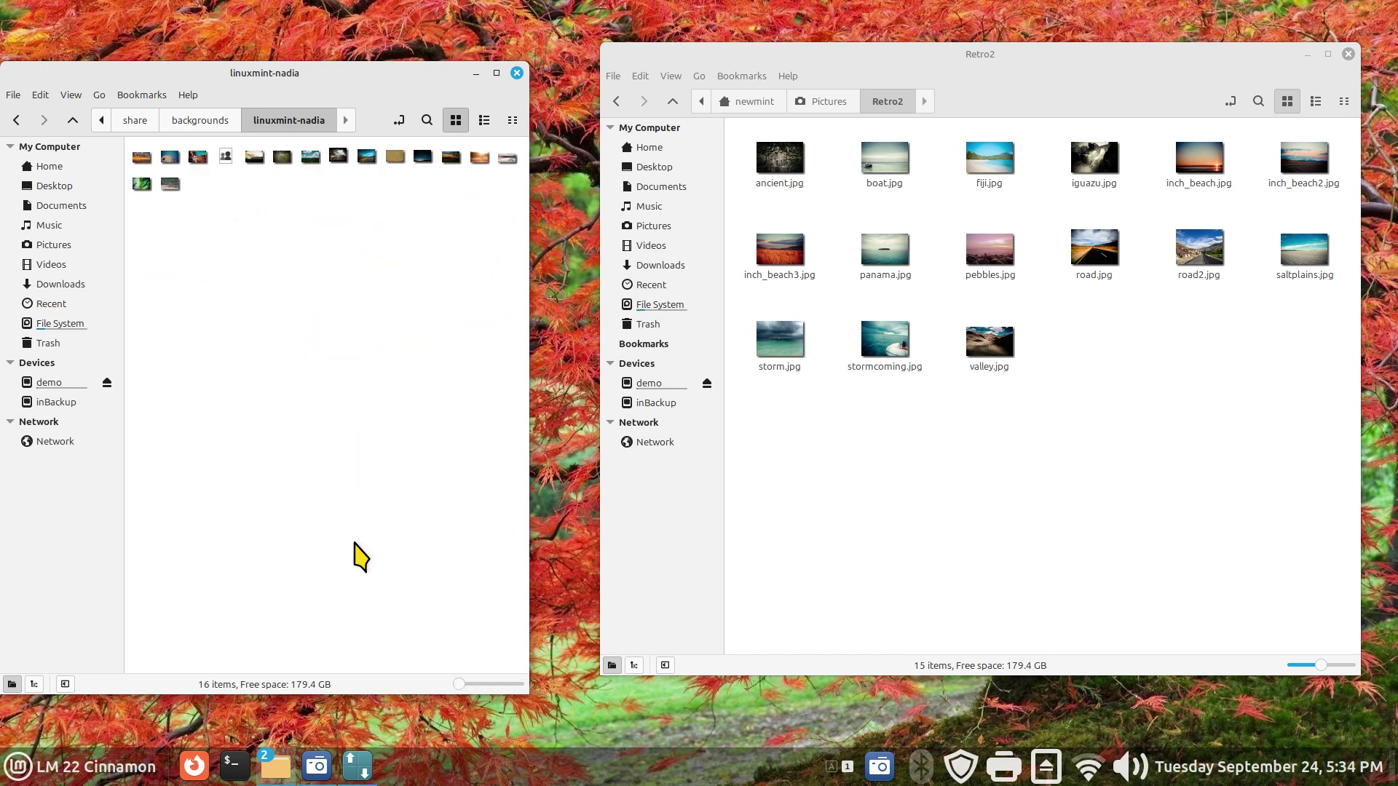
key("ctrl+plus")
key("ctrl+plus")
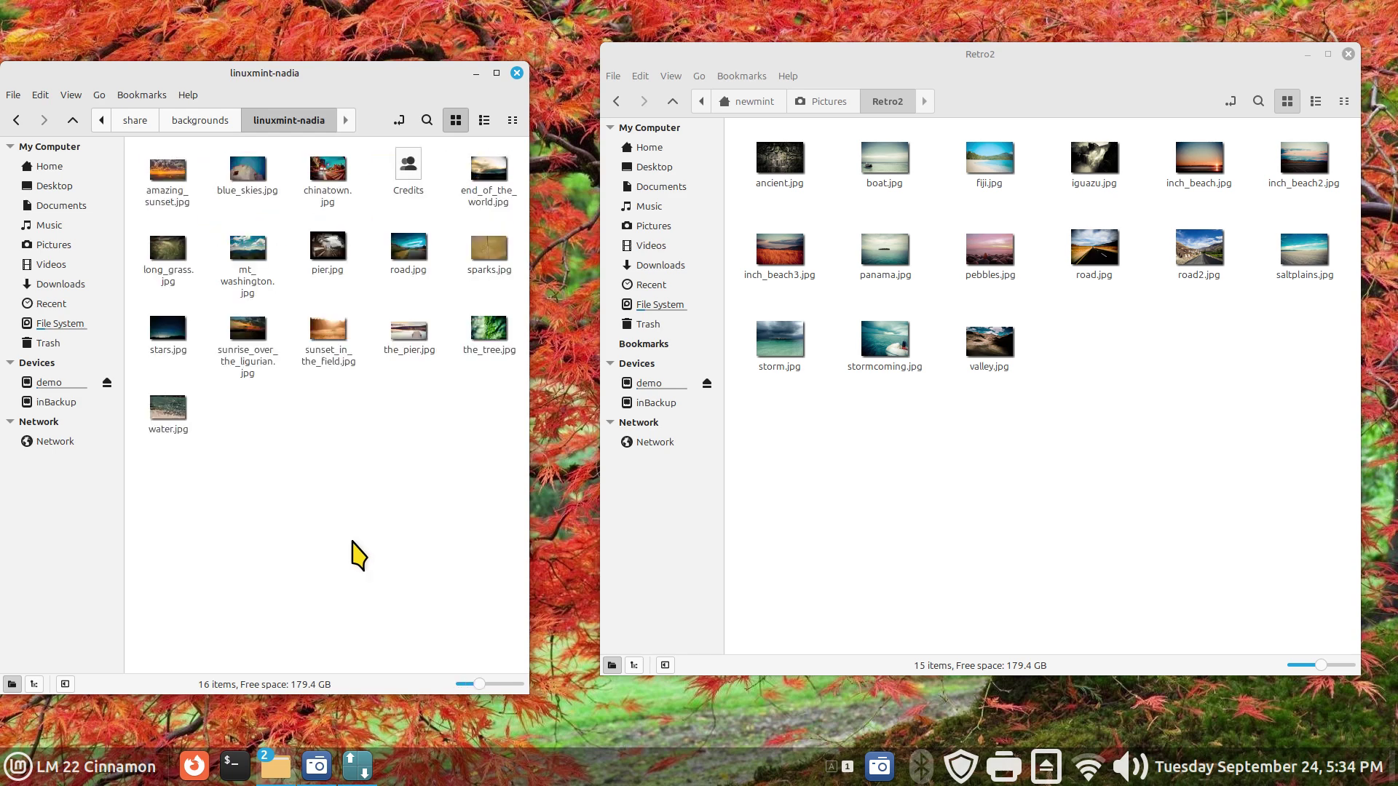
- Preview water.jpg, sunrise_over_the_ligurian.jpg and stars.jpg in the linuxmint-nadia folder, closing each preview
left_click(175, 405)
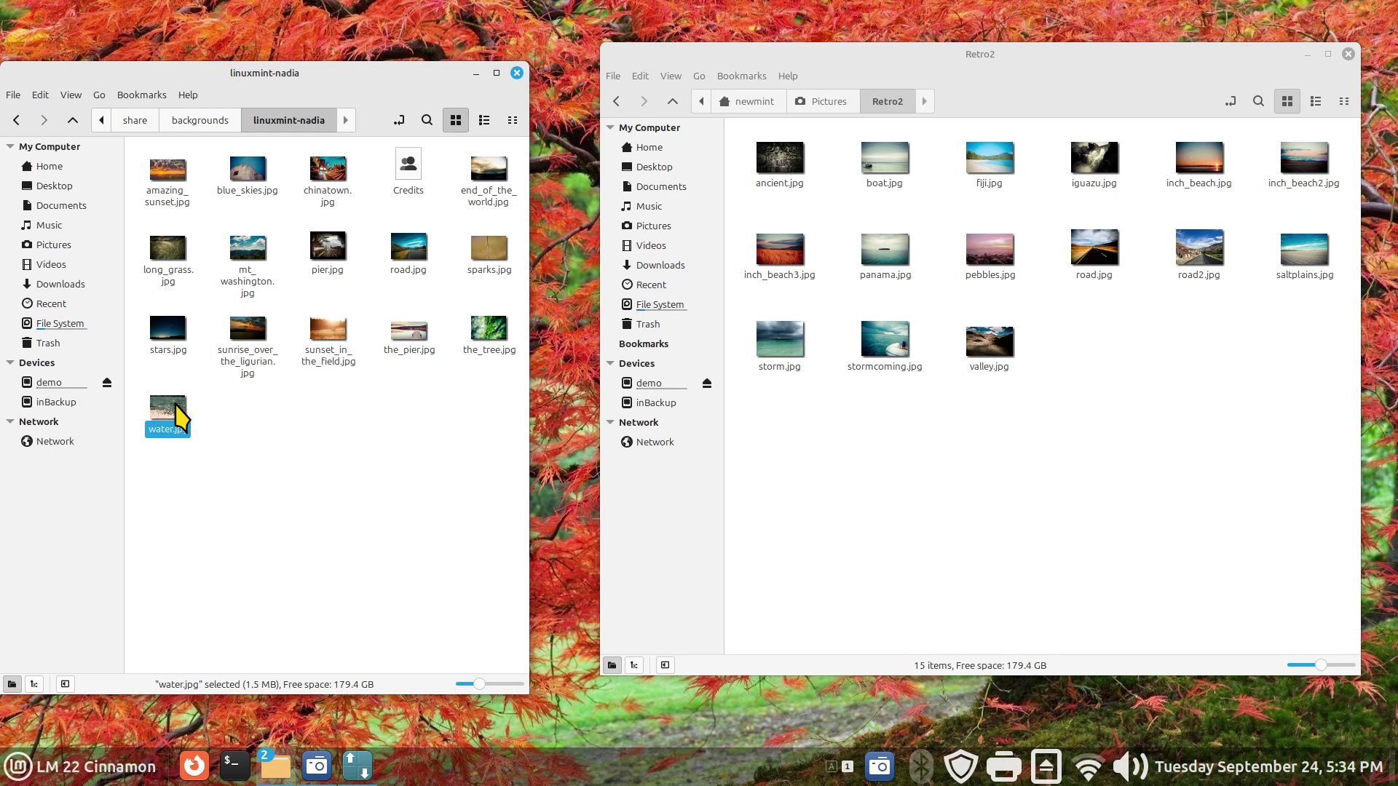
key("space")
key("space")
left_click(245, 331)
key("space")
key("space")
left_click(156, 335)
key("space")
key("space")
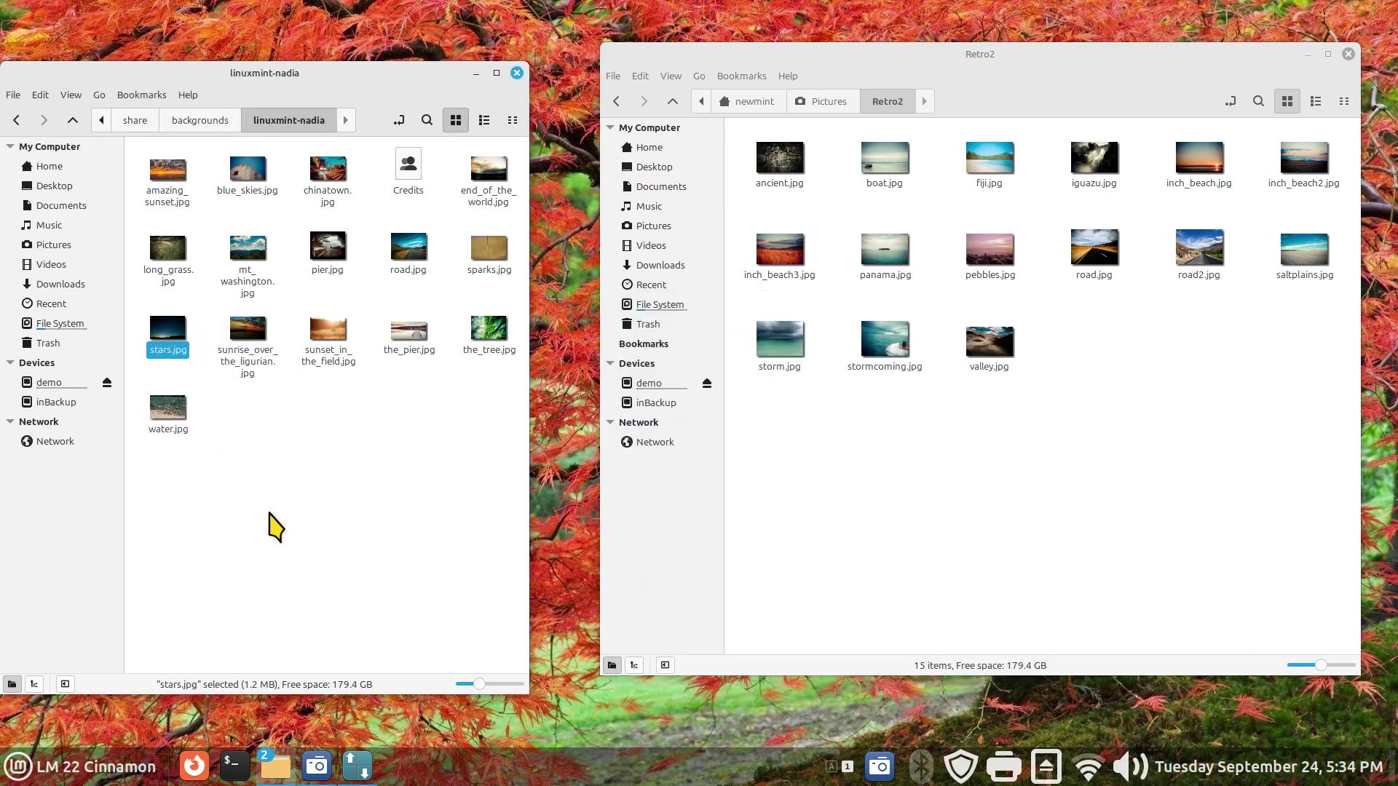
- Copy every linuxmint-nadia image except the Credits file into the Retro2 folder, duplicating the conflicting road.jpg instead of replacing it
key("ctrl+a")
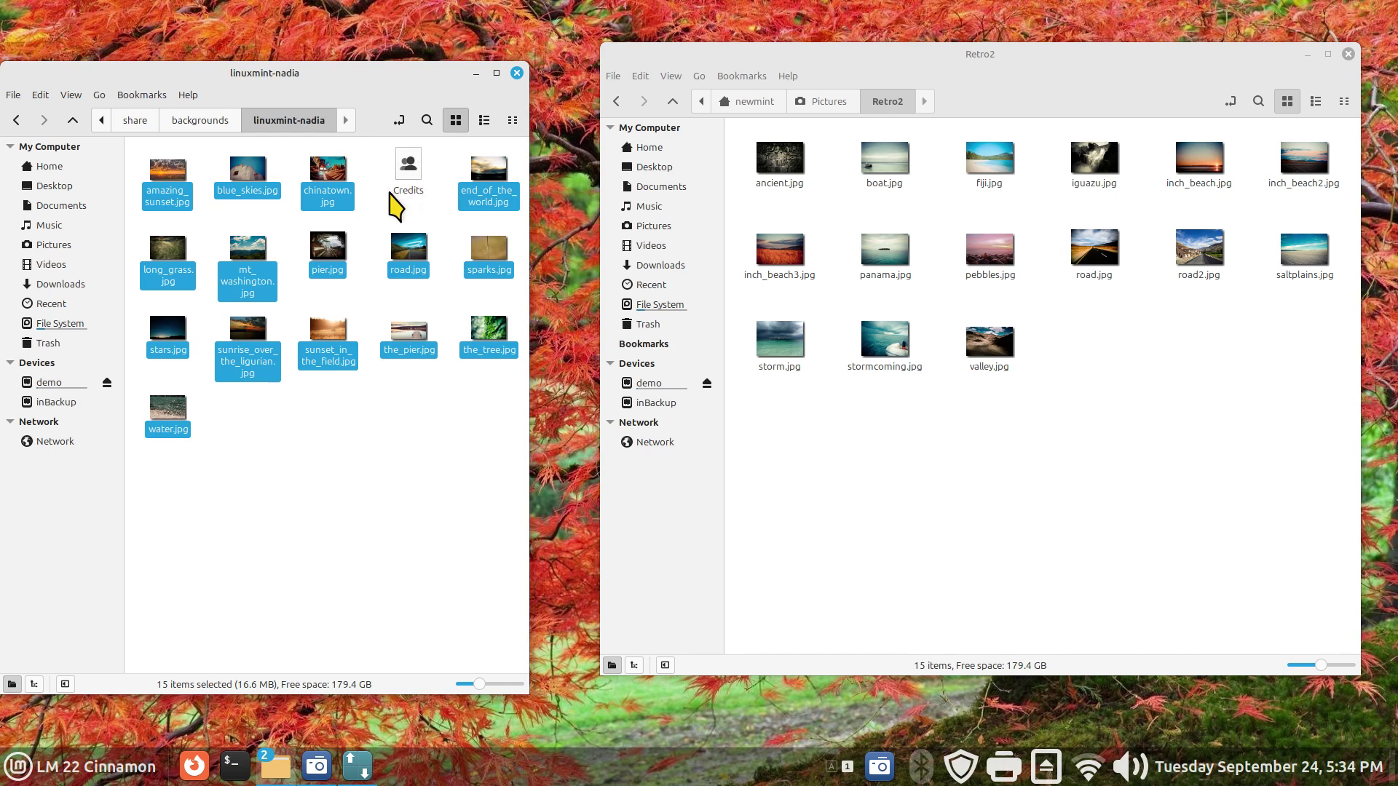
right_click(324, 243)
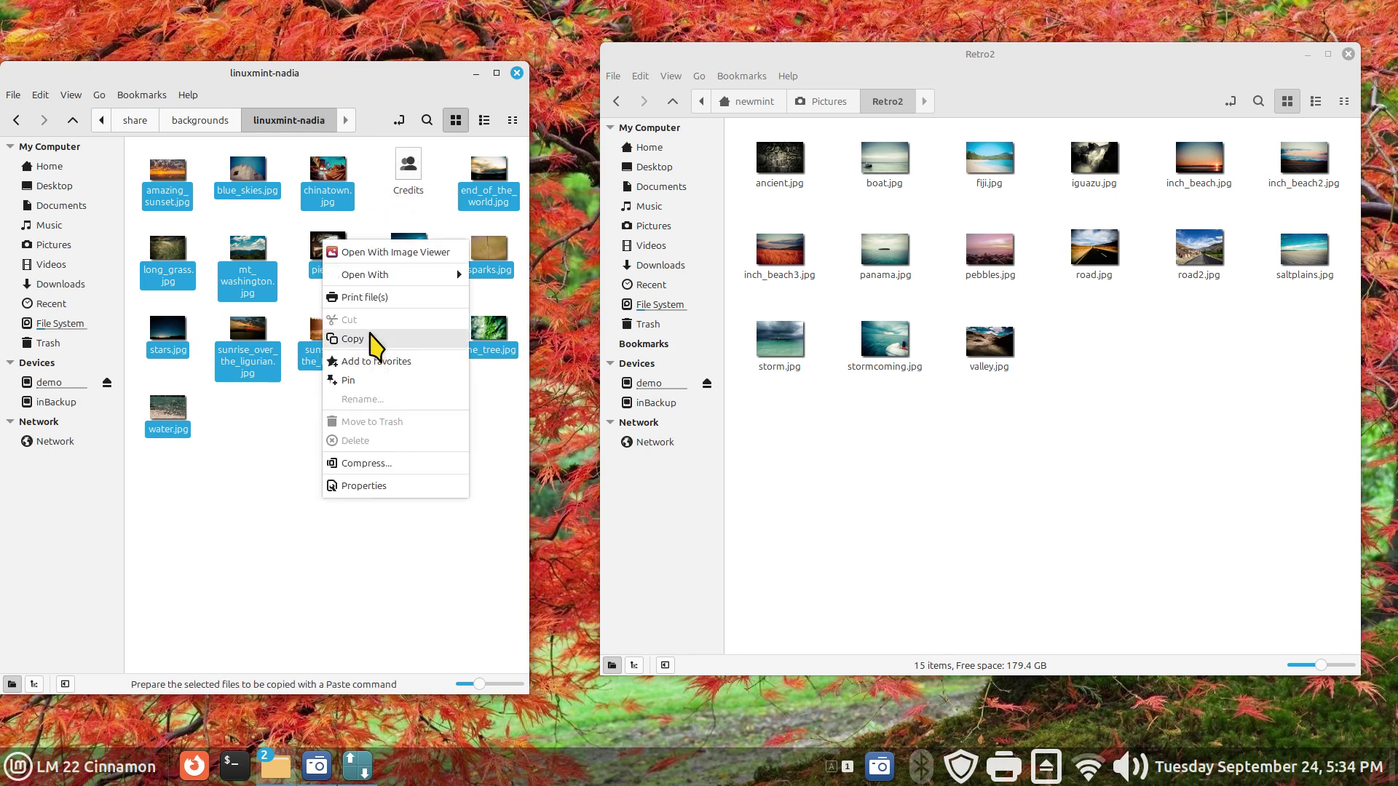
left_click(371, 339)
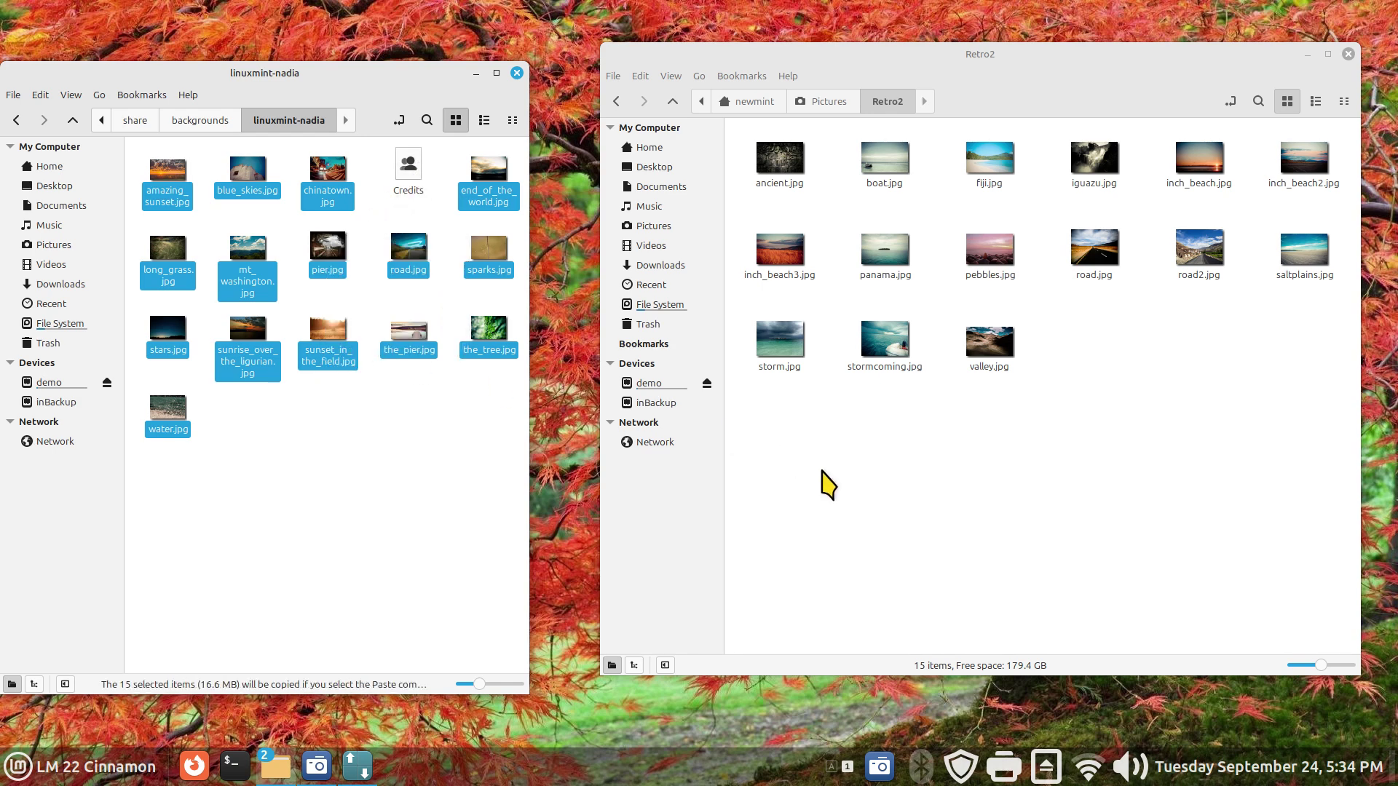
right_click(846, 425)
mouse_move(920, 523)
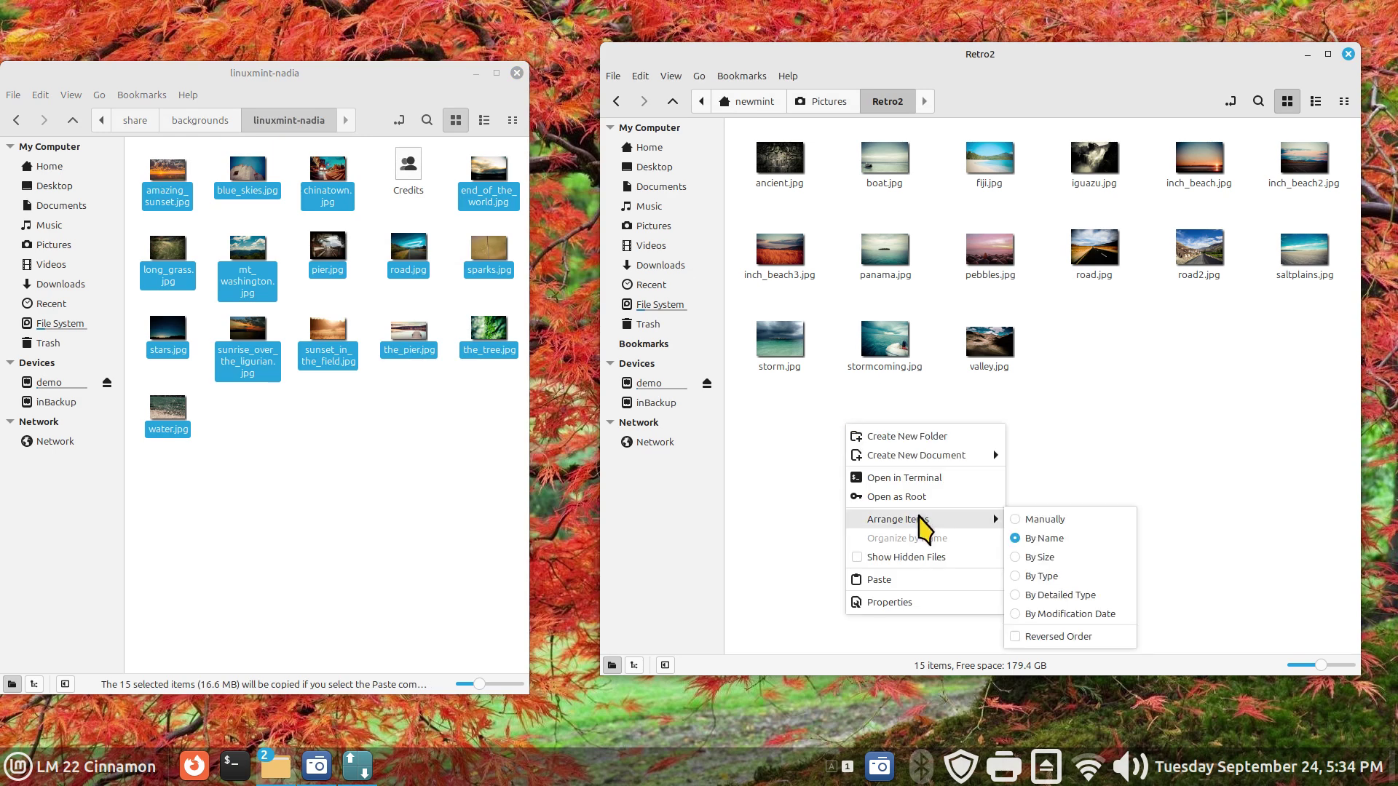
left_click(920, 579)
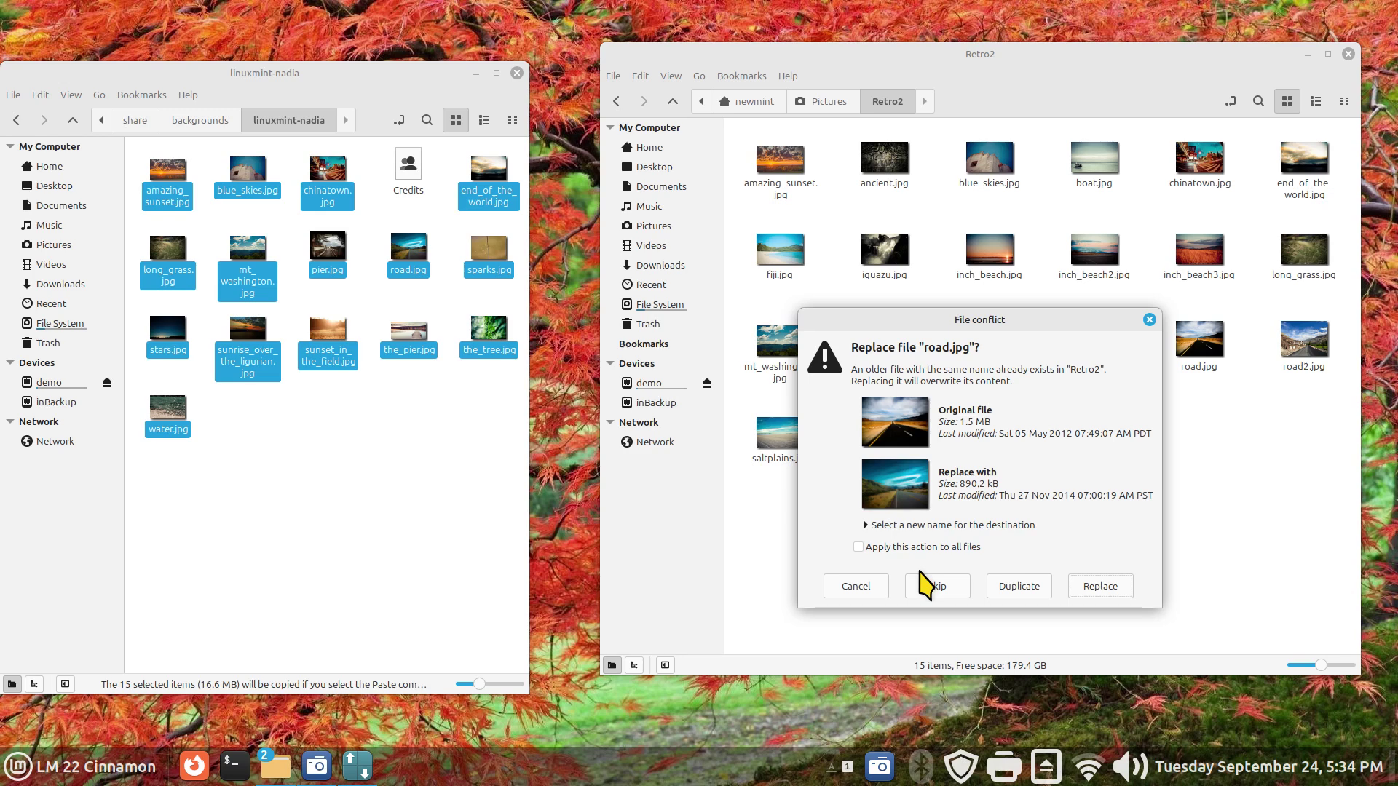
left_click_drag(1043, 313, 630, 386)
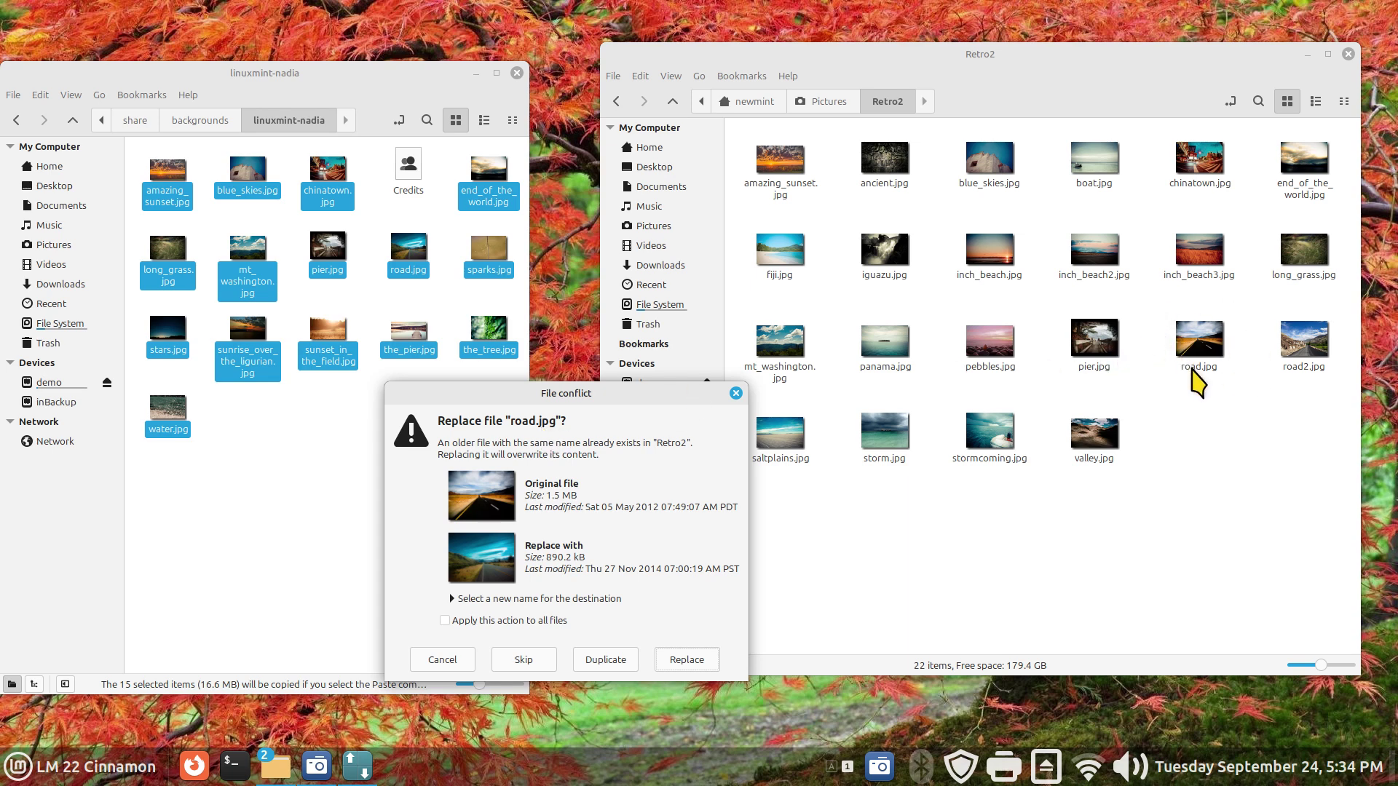
left_click(599, 664)
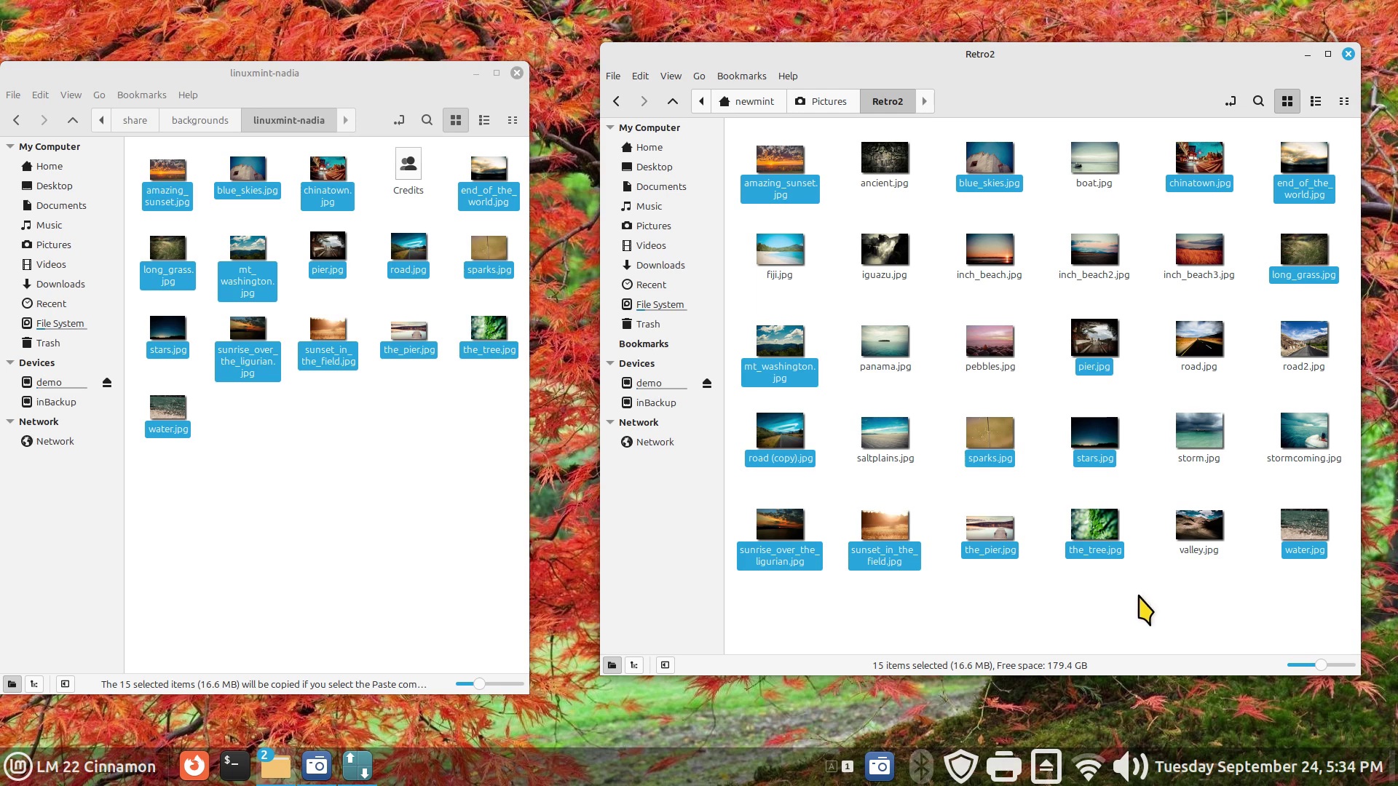
left_click(1140, 598)
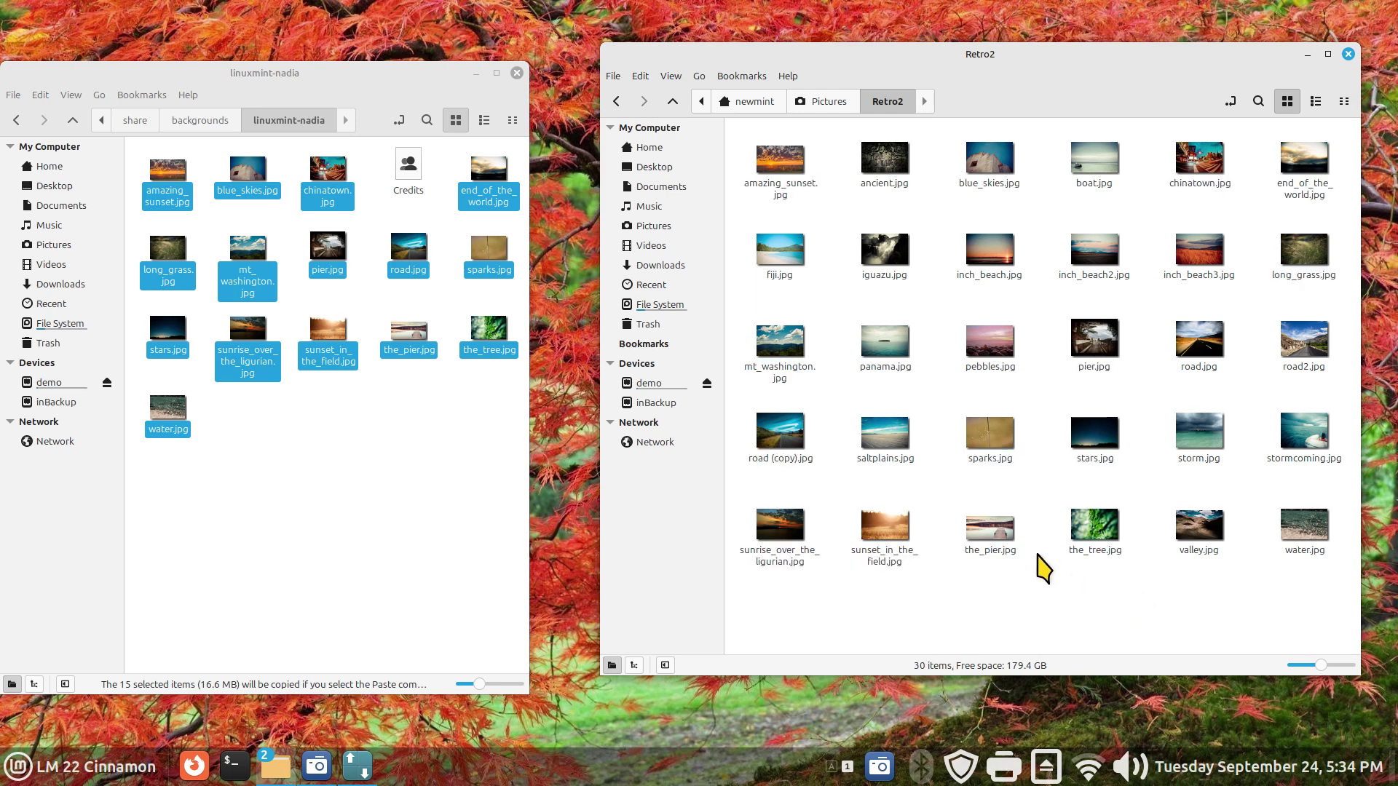
- Preview road.jpg and road (copy).jpg in the Retro2 folder to compare the two images, closing each preview
left_click(763, 465)
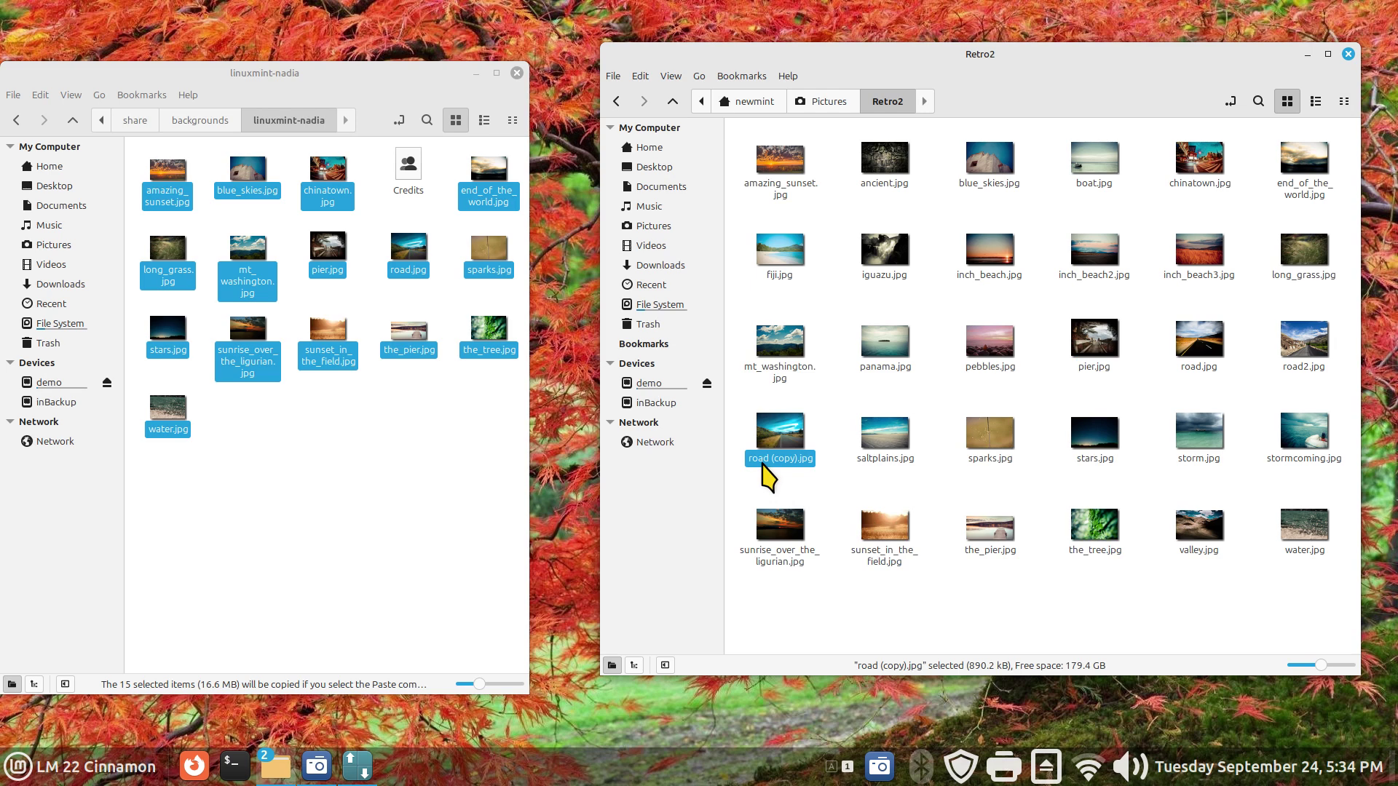
left_click(1214, 338)
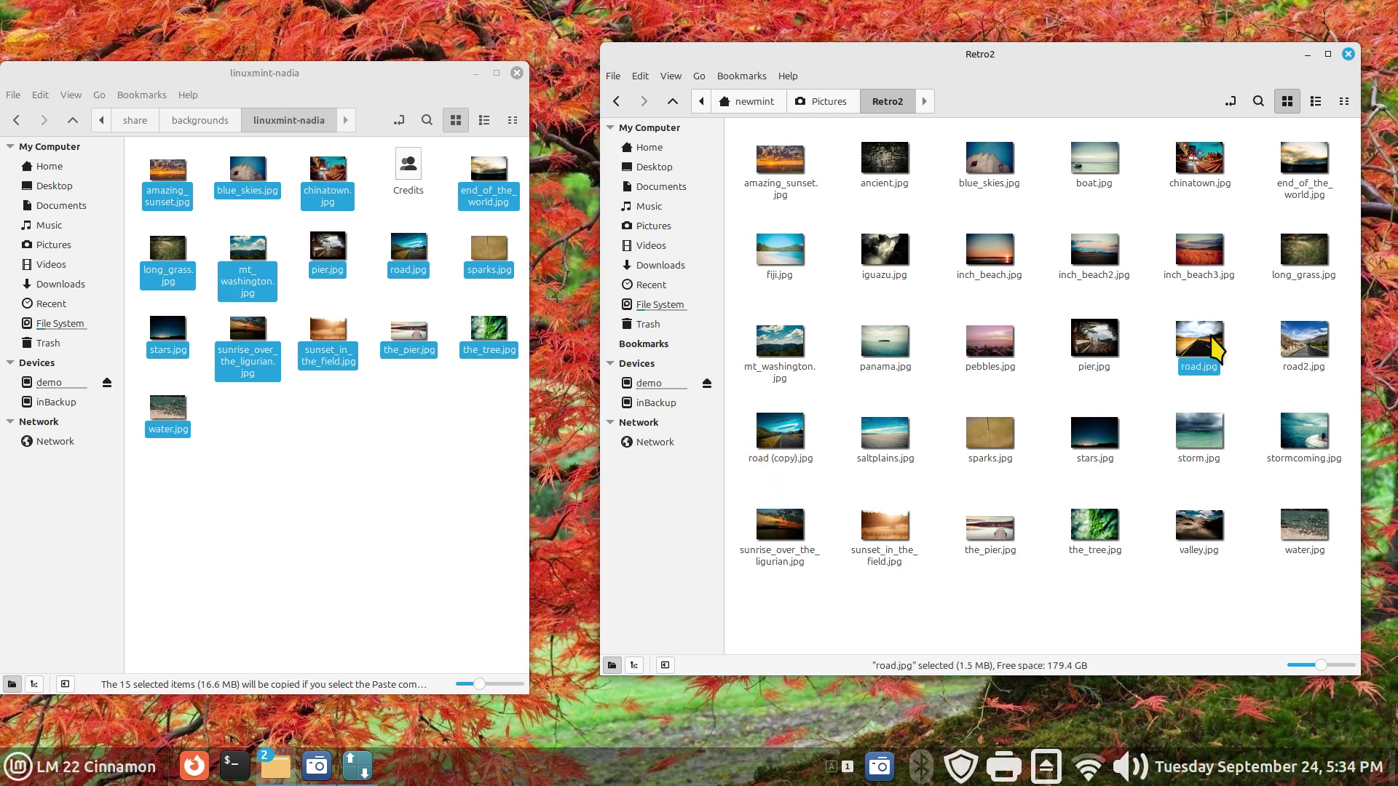
key("space")
key("space")
left_click(796, 452)
key("space")
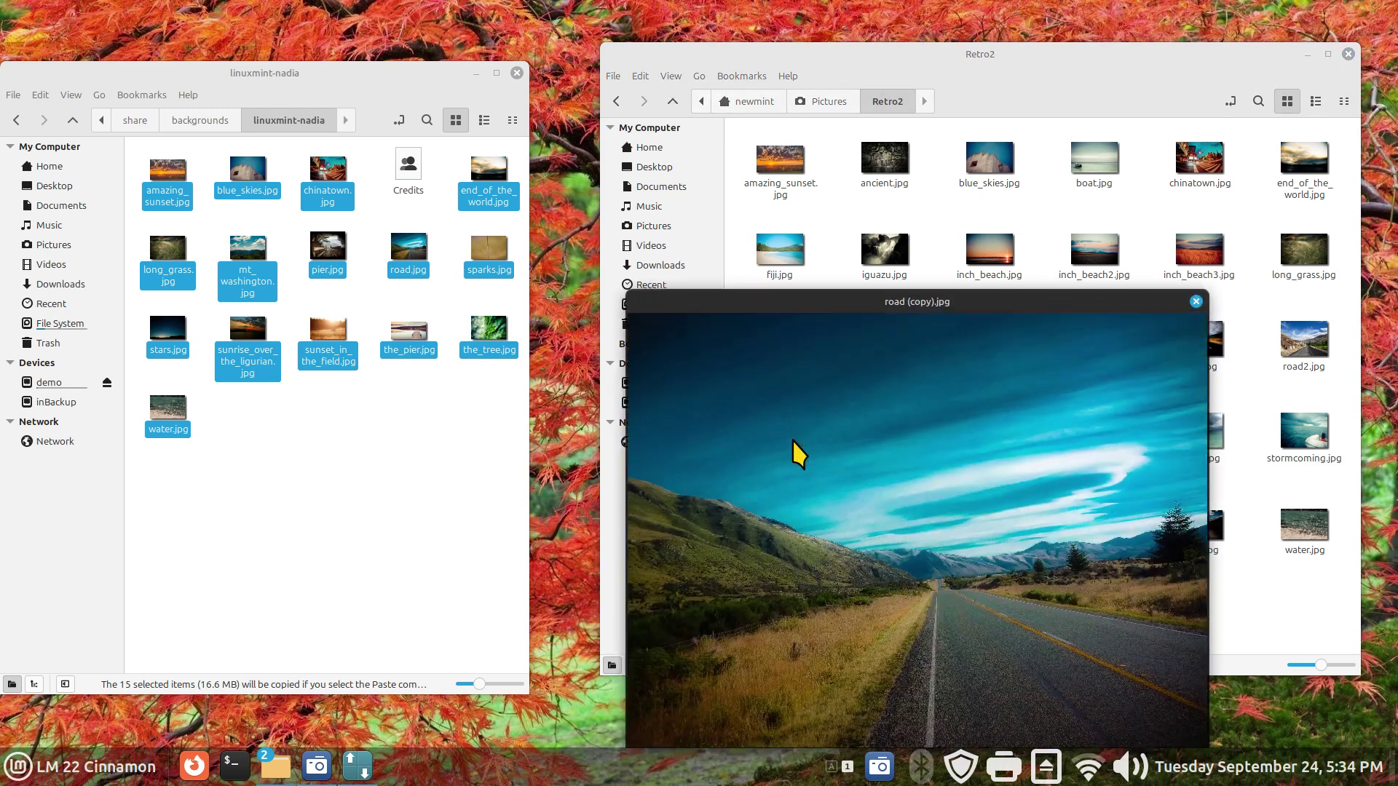
key("space")
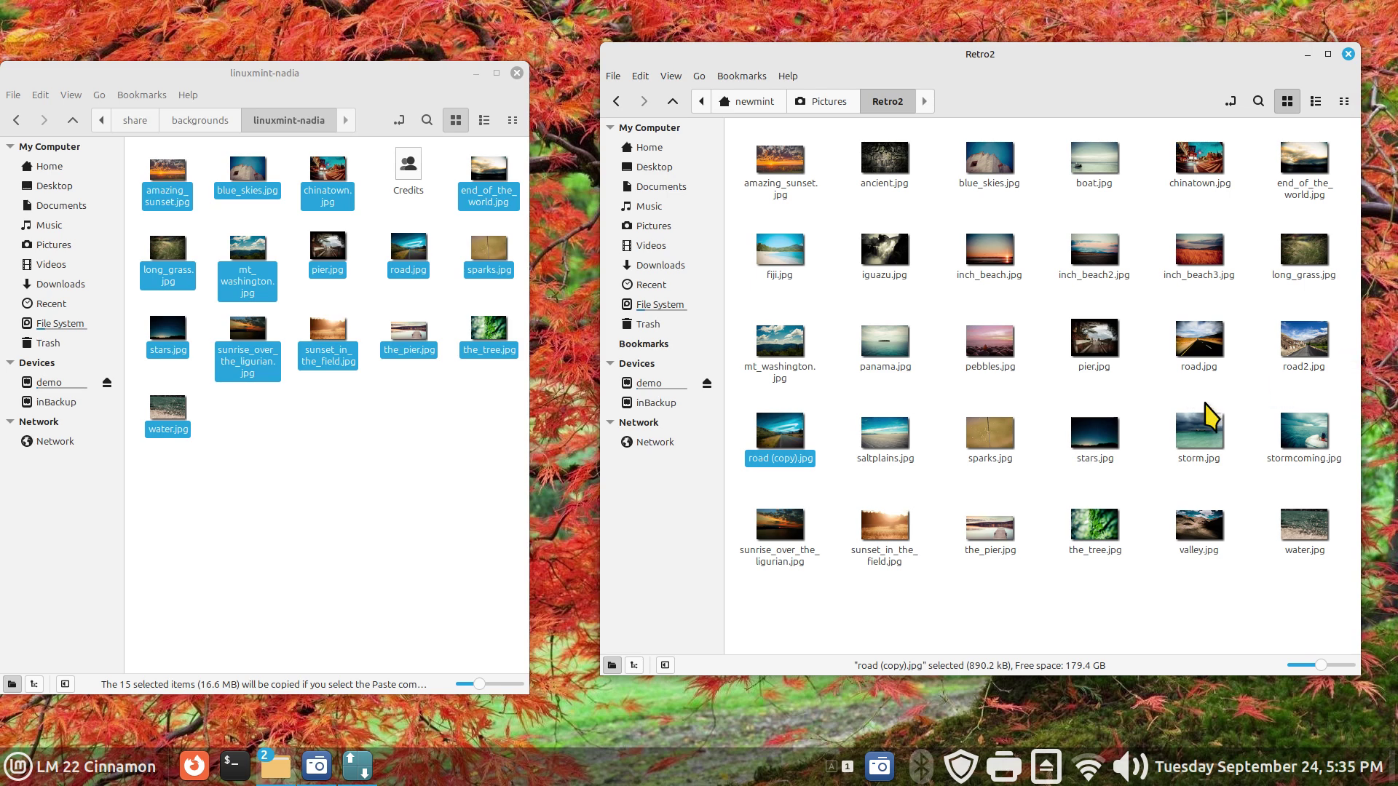
- Rename road (copy).jpg in the Retro2 folder to road3.jpg
right_click(778, 427)
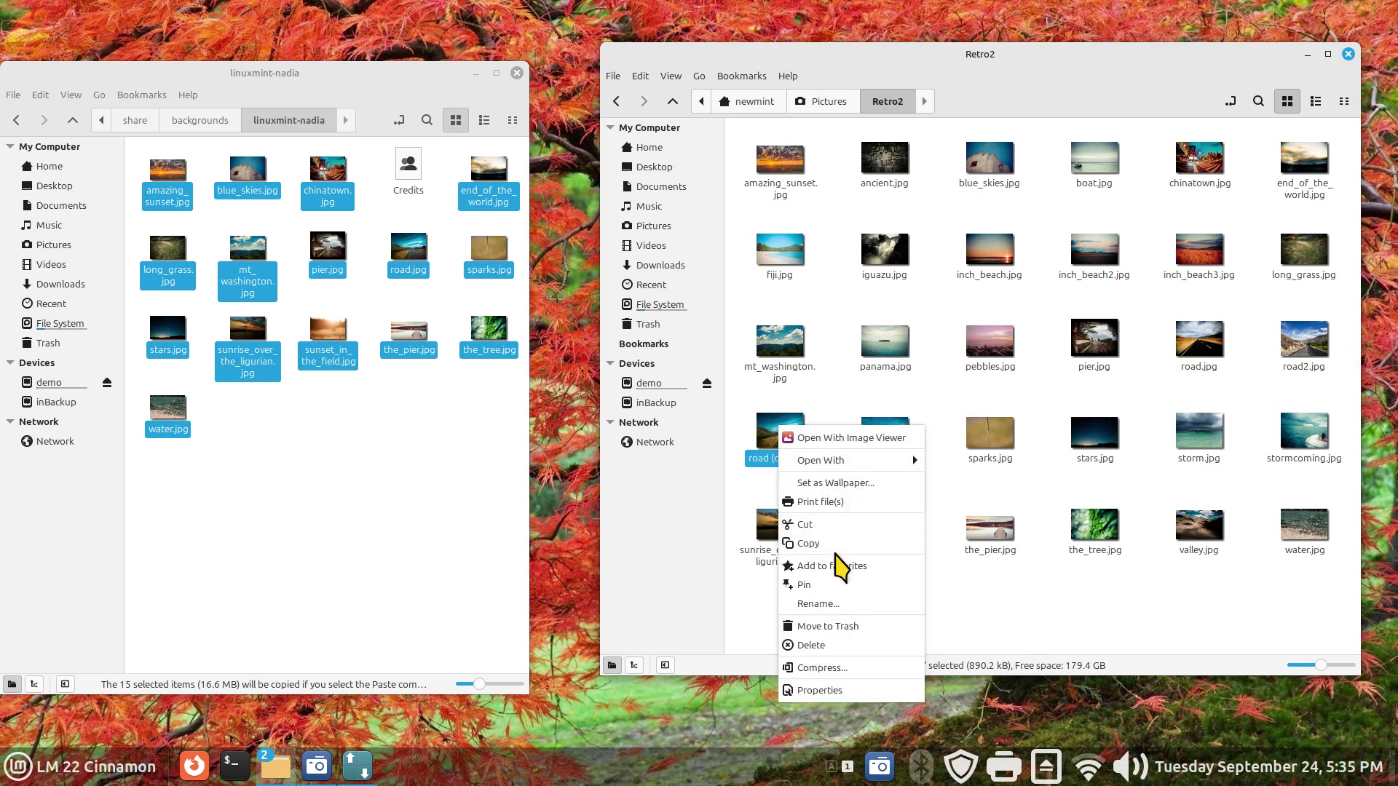
left_click(836, 605)
type("r")
key("Return")
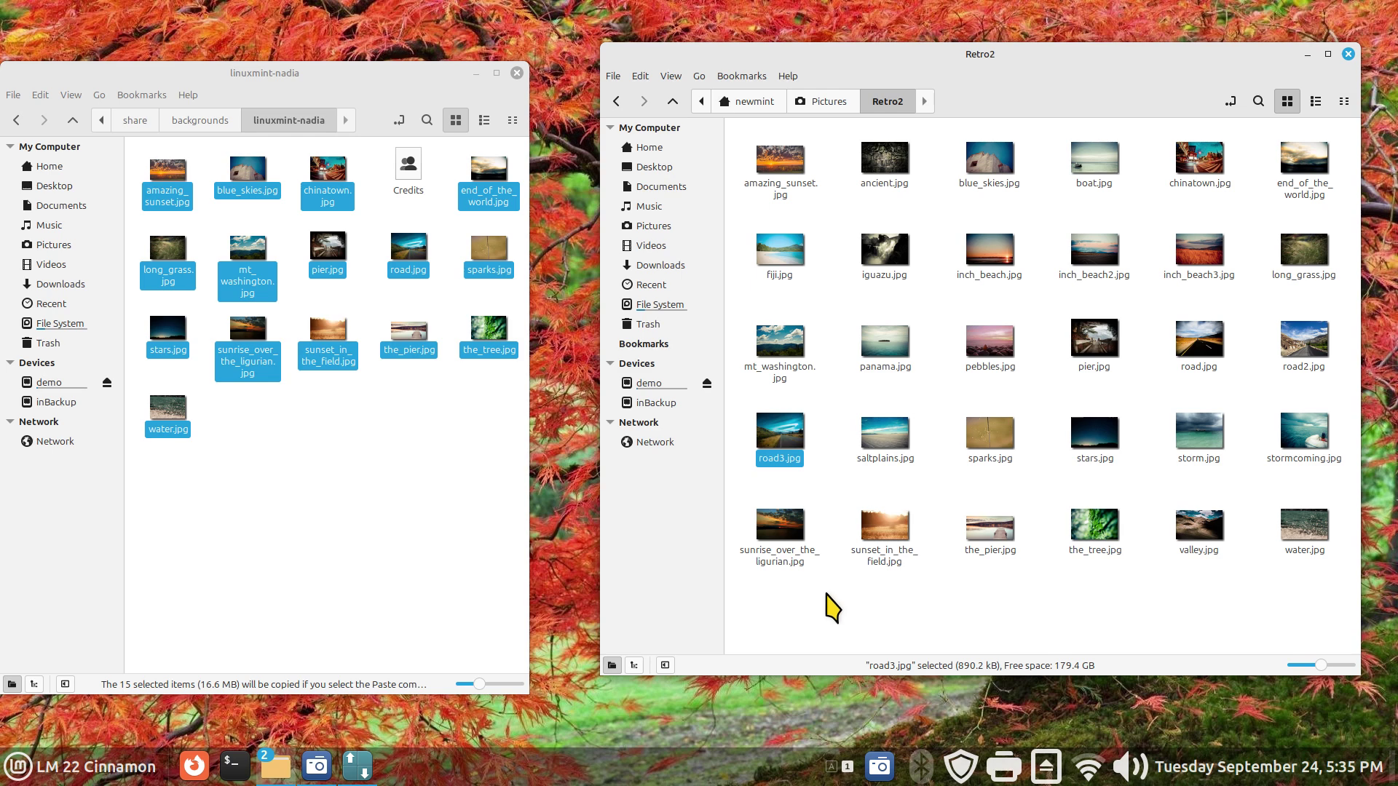
- Go back from linuxmint-nadia to the backgrounds folder and open the linuxmint-olivia folder
left_click(343, 474)
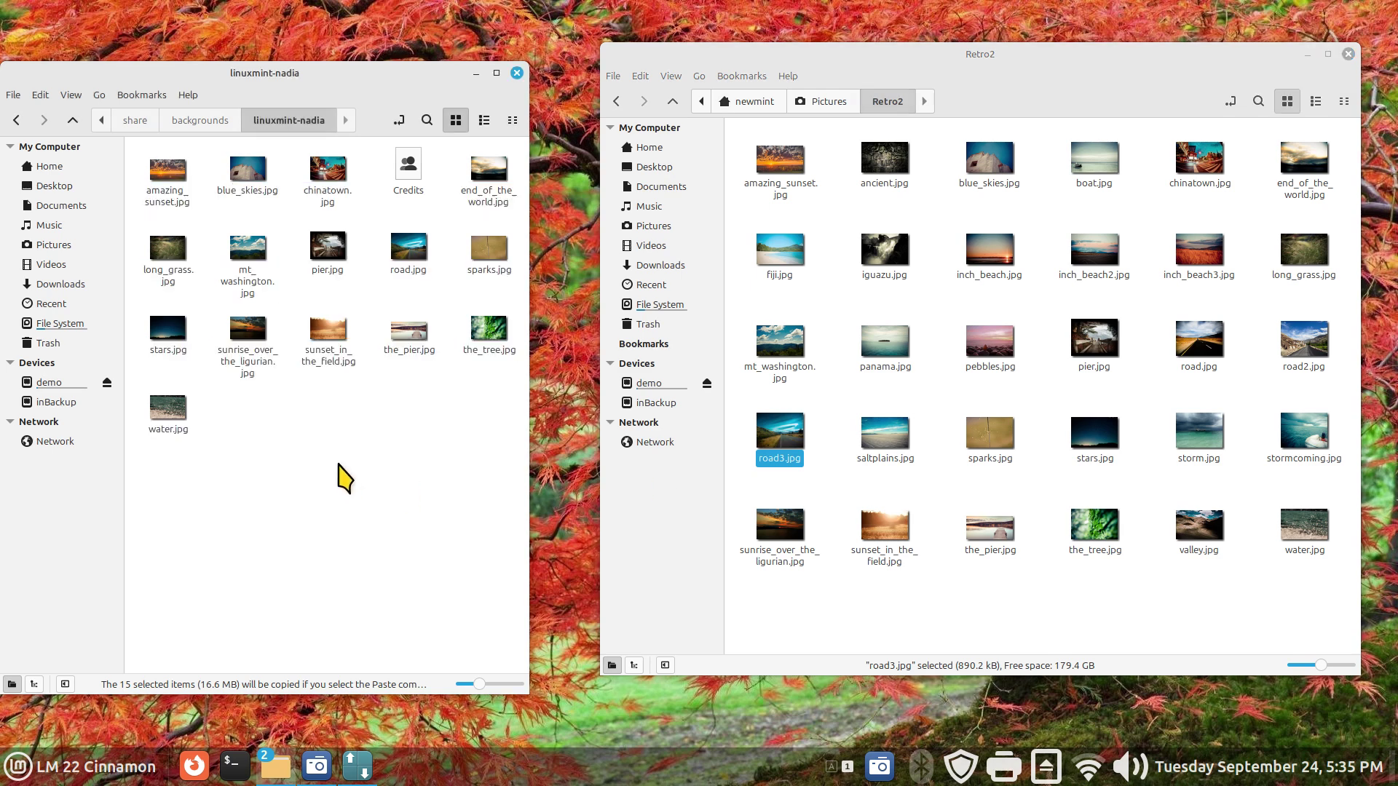
left_click(195, 121)
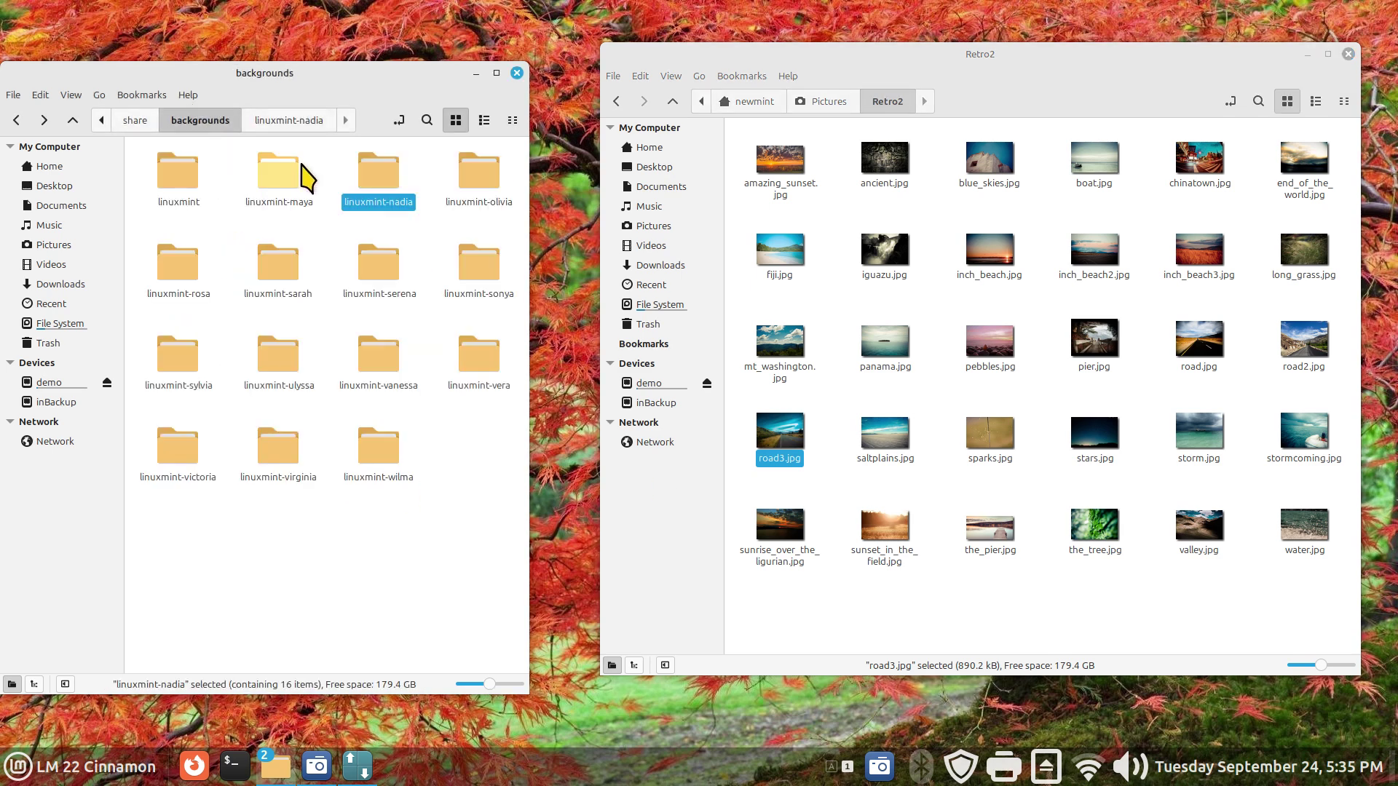
left_click(472, 186)
double_click(472, 186)
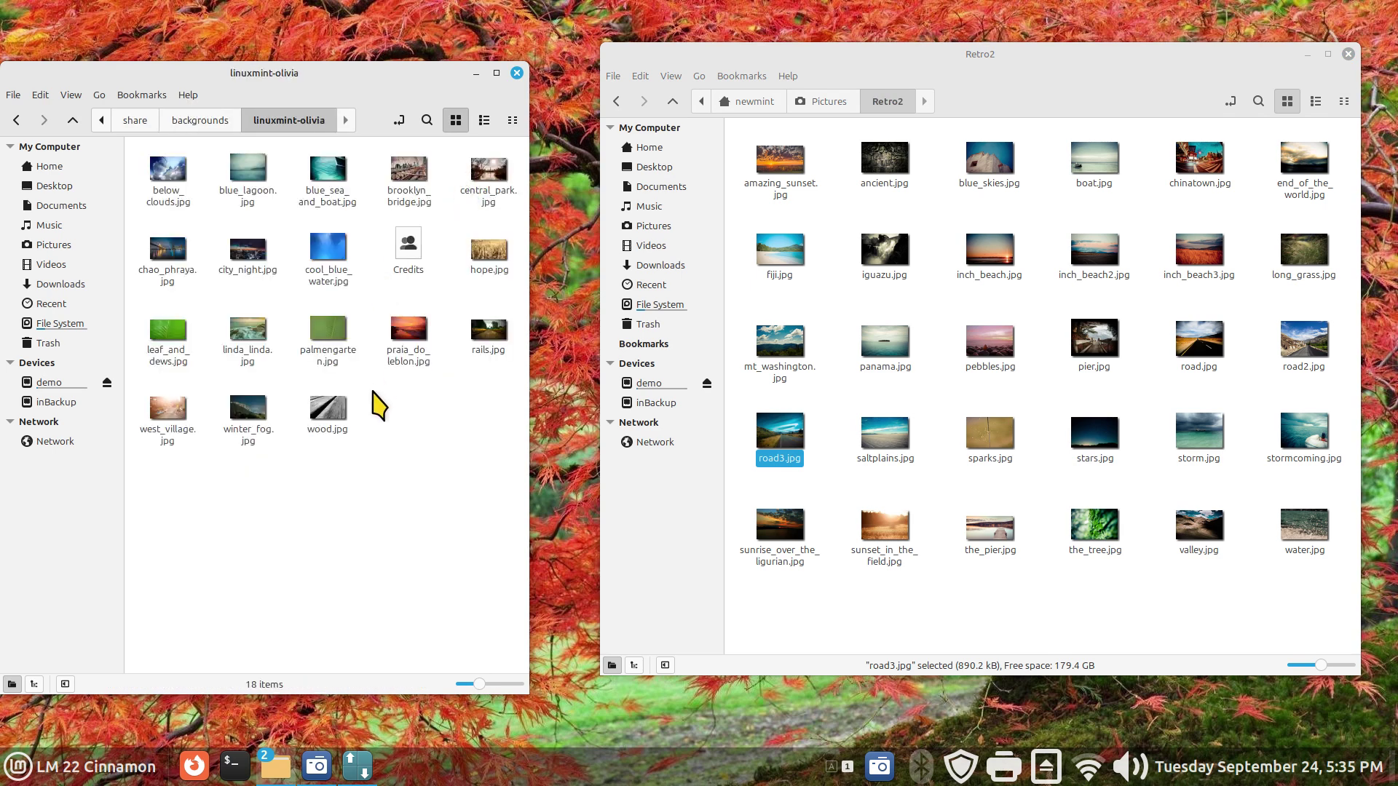
- Copy all the linuxmint-olivia images, leaving out the Credits file, into the Retro2 folder and clear the selection there
key("ctrl+a")
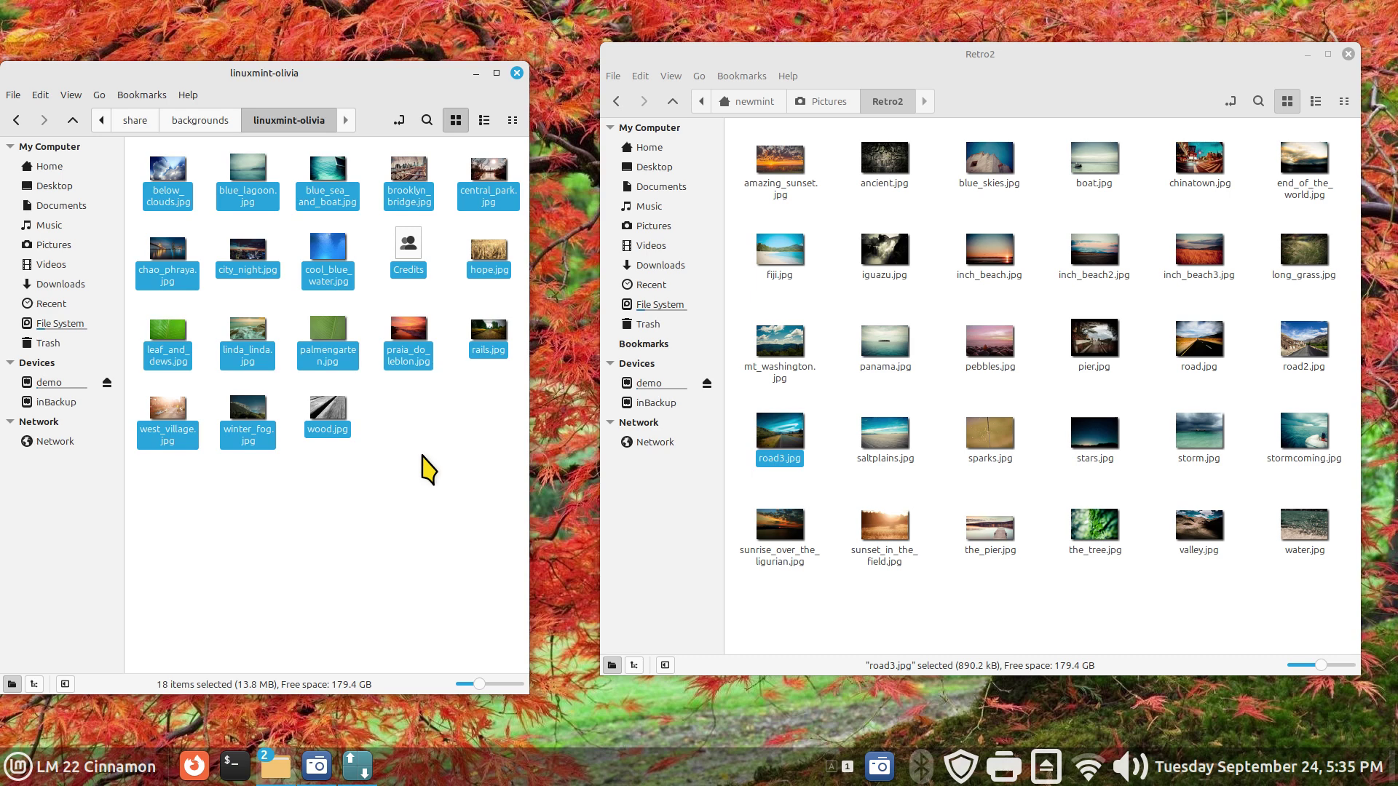
left_click(409, 255, "ctrl")
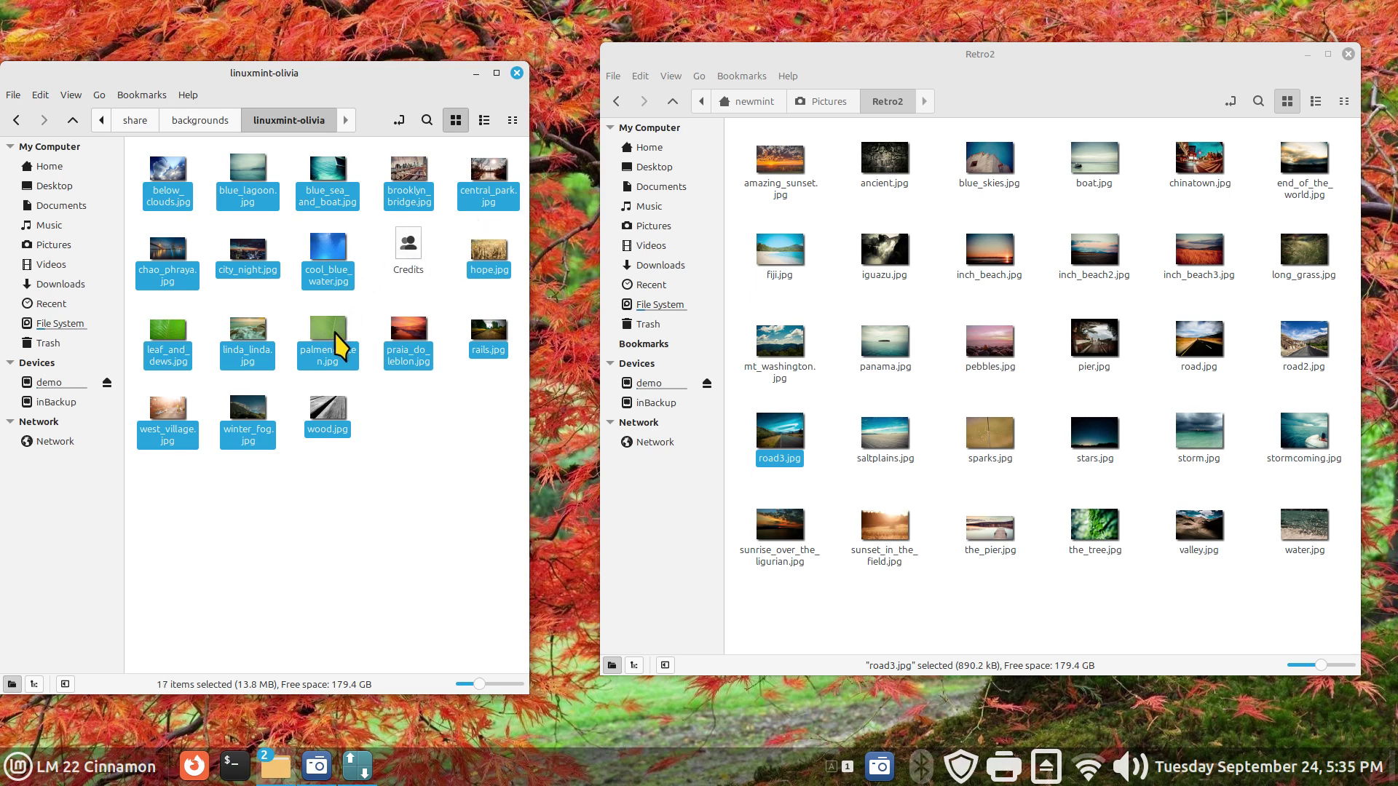
key("ctrl+c")
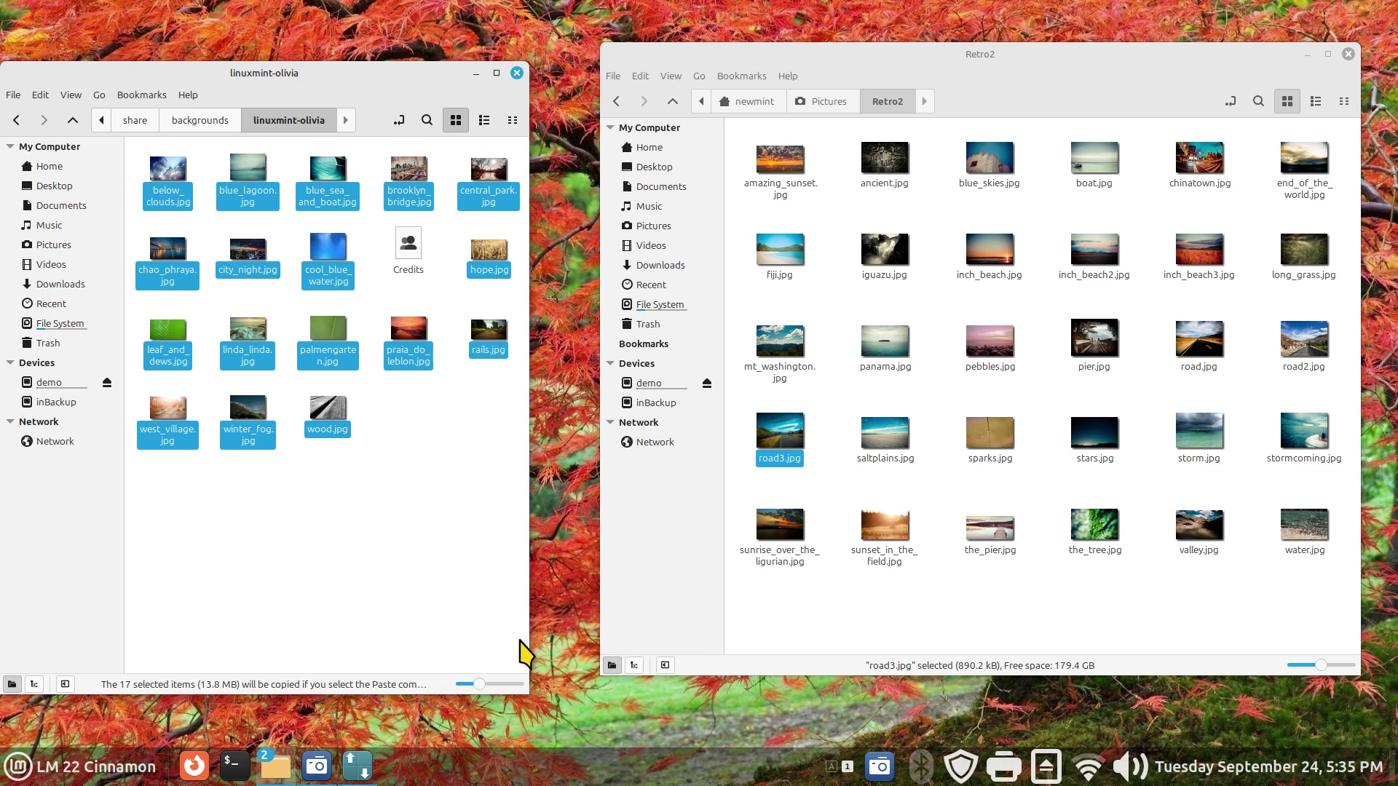
left_click(865, 597)
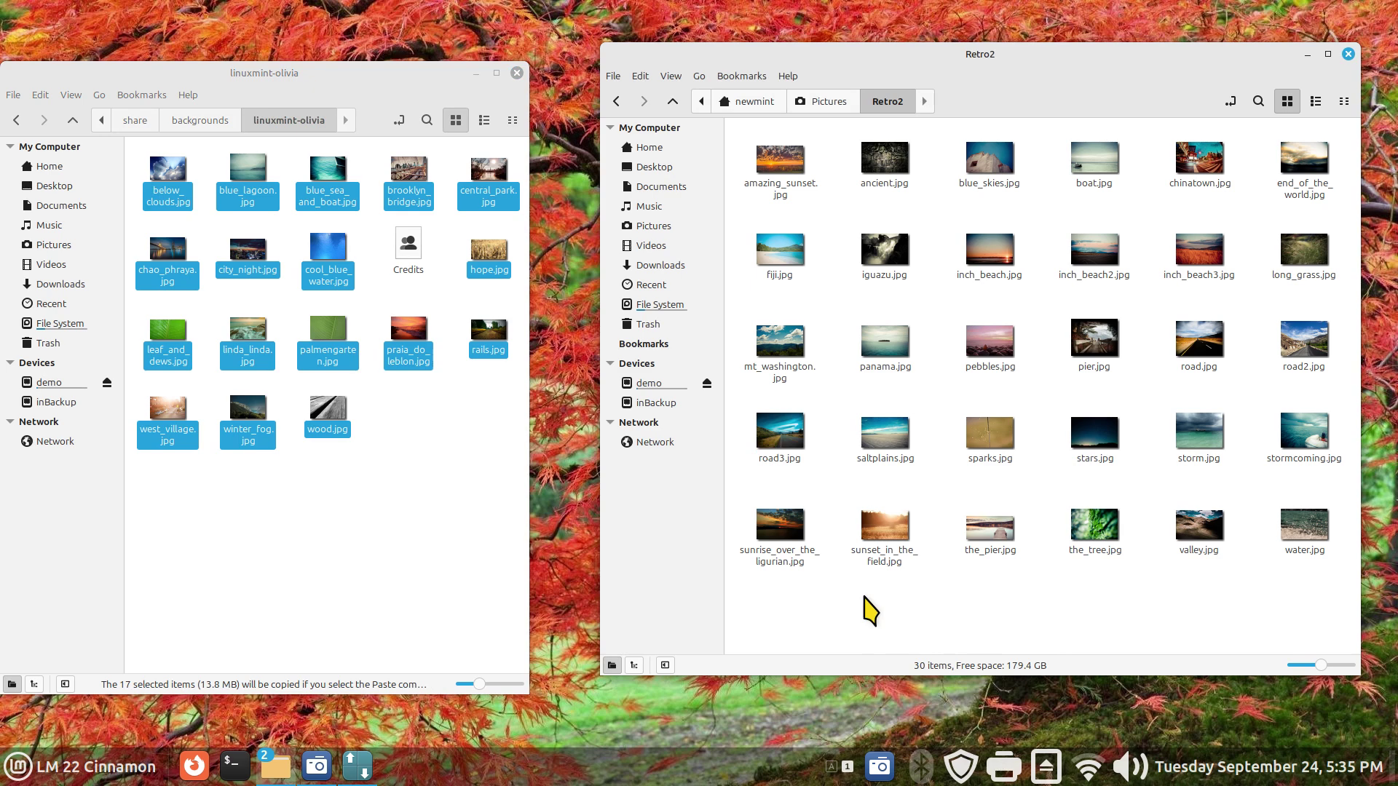
key("ctrl+v")
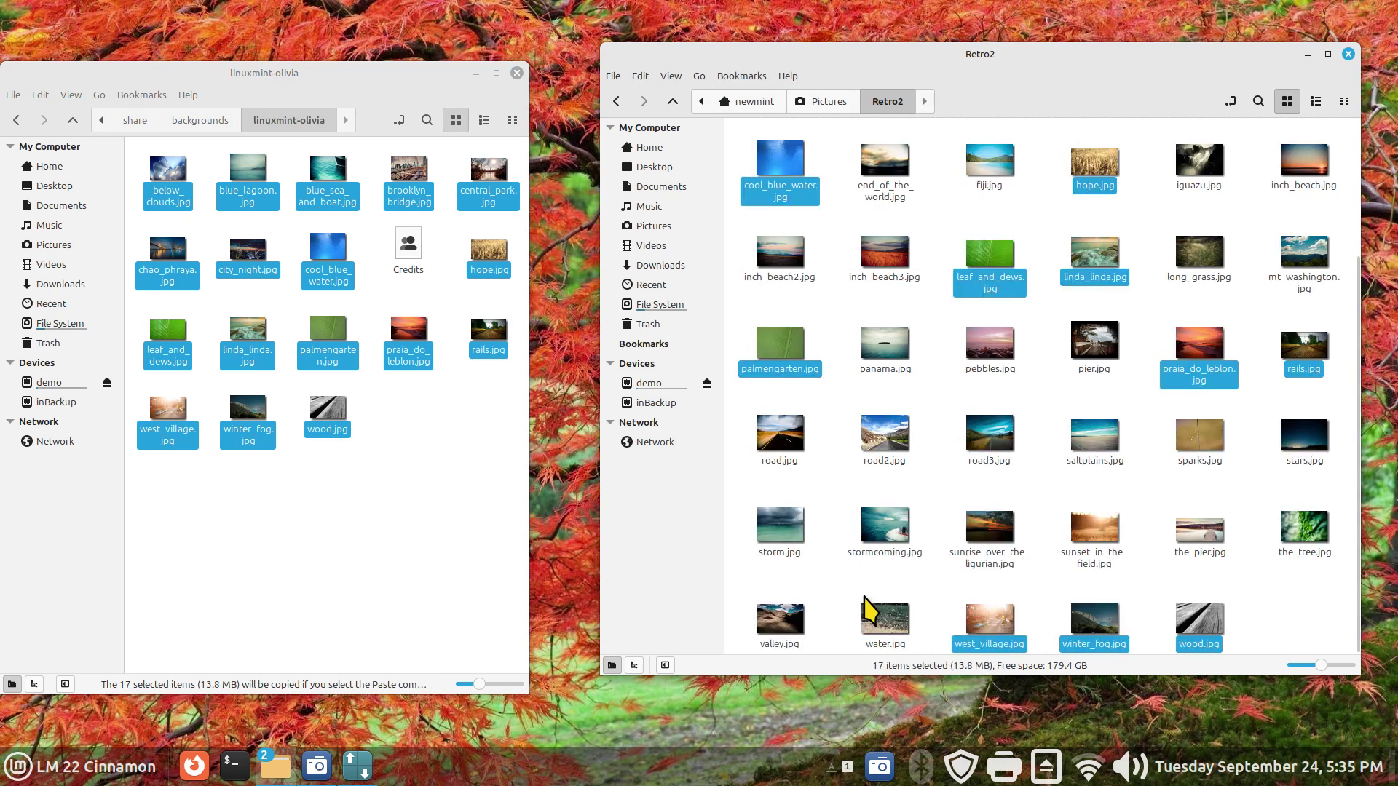
left_click(832, 477)
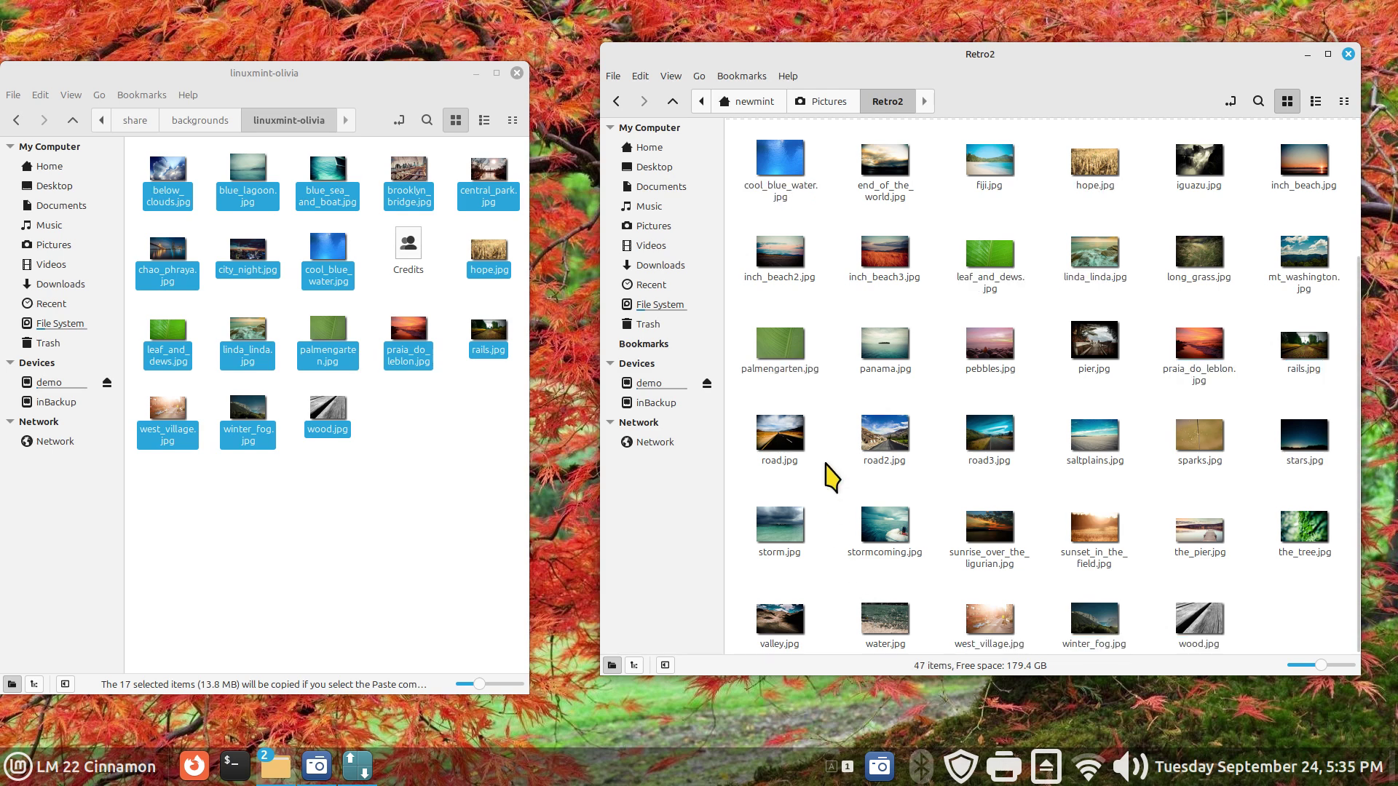
- Open the linuxmint-rosa folder from backgrounds and copy all its images except the Credits file into the Retro2 folder
left_click(459, 485)
left_click(202, 122)
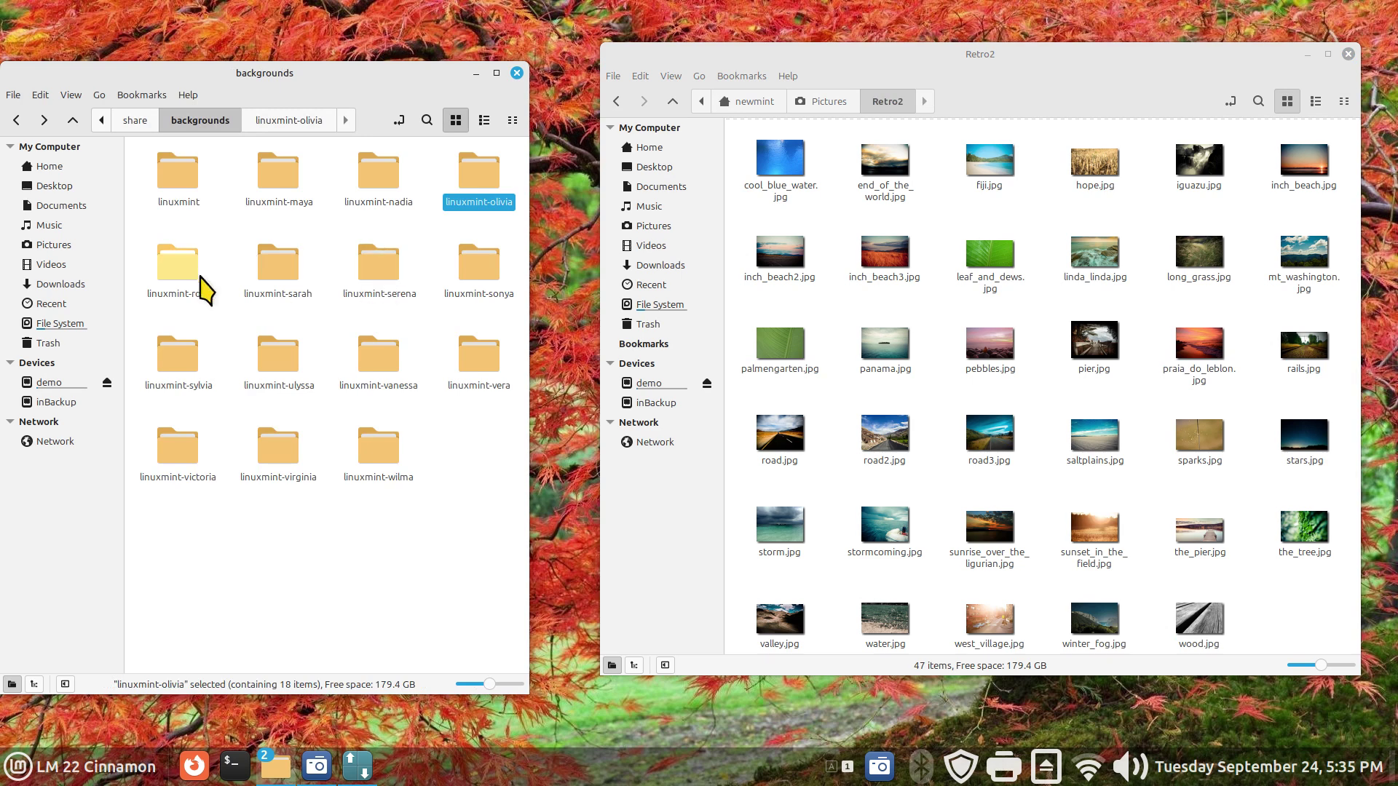
double_click(178, 269)
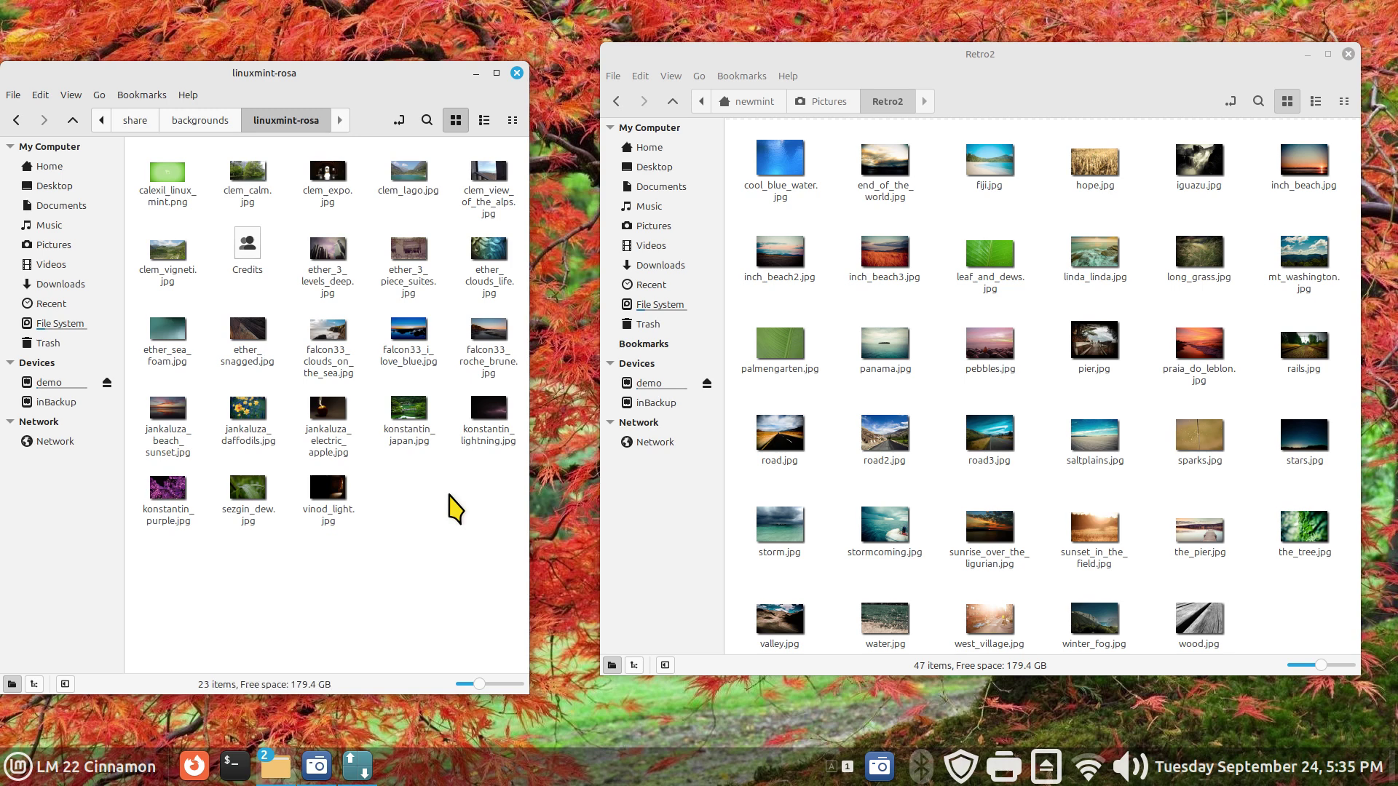
key("ctrl+a")
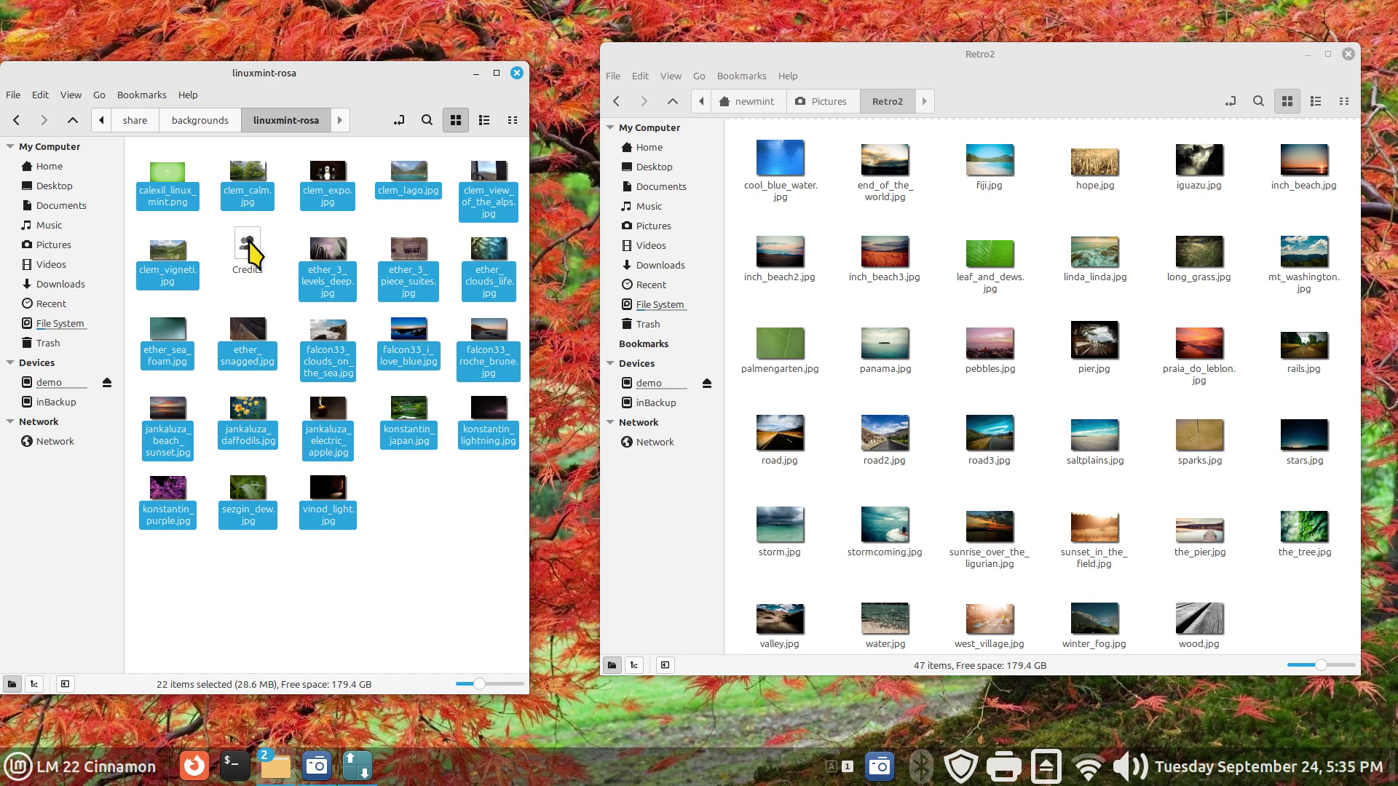
left_click_drag(328, 261, 944, 314)
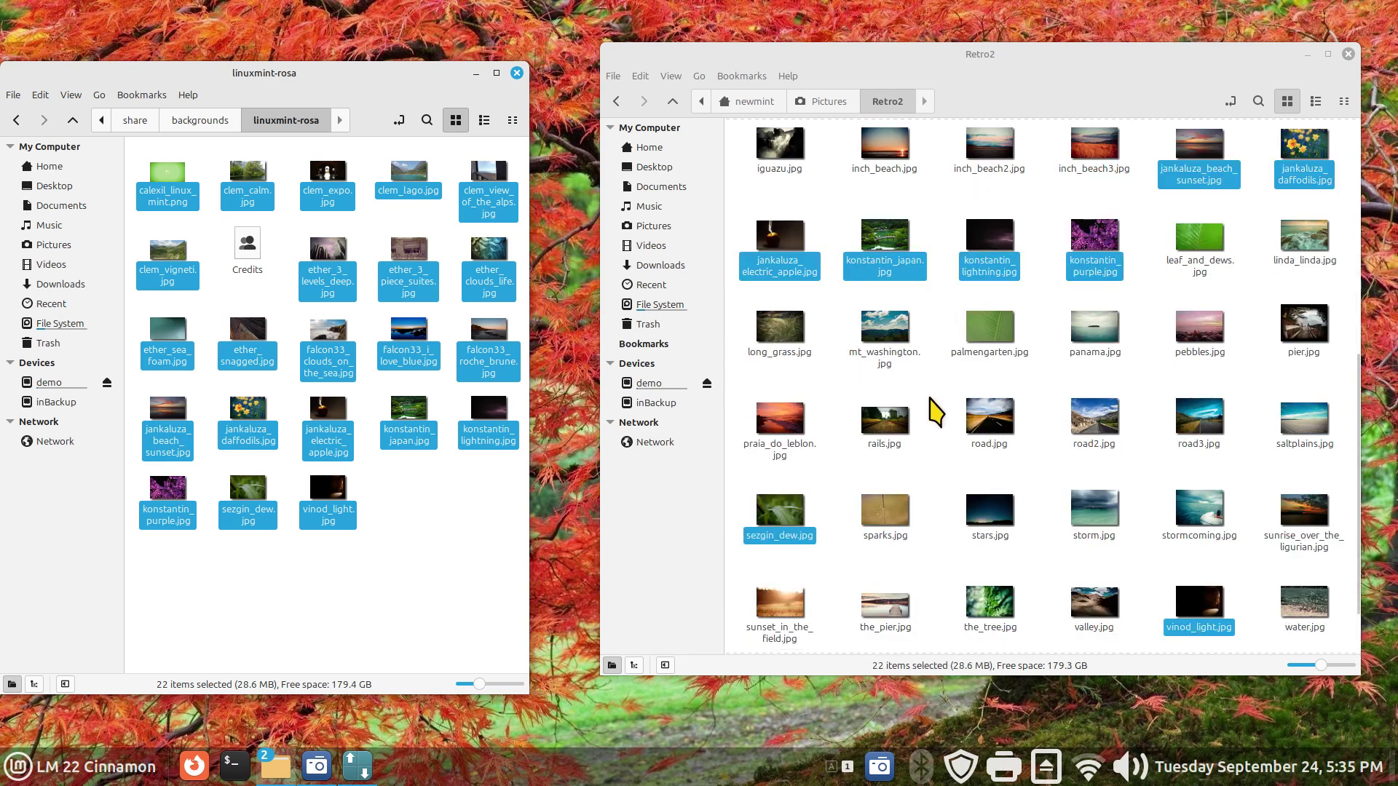
- Look through the linuxmint-sarah folder's images and return to the backgrounds folder
left_click(203, 122)
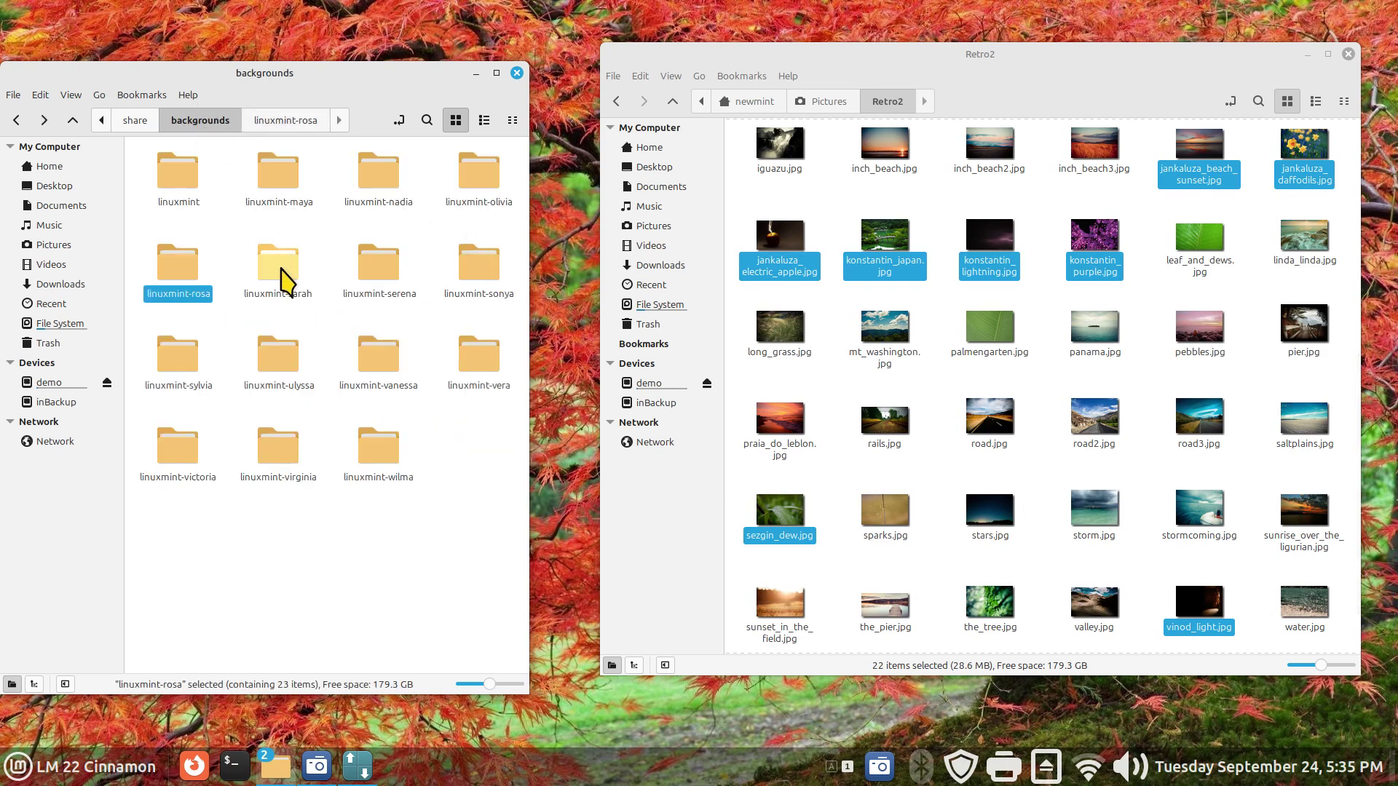
left_click(283, 277)
double_click(281, 272)
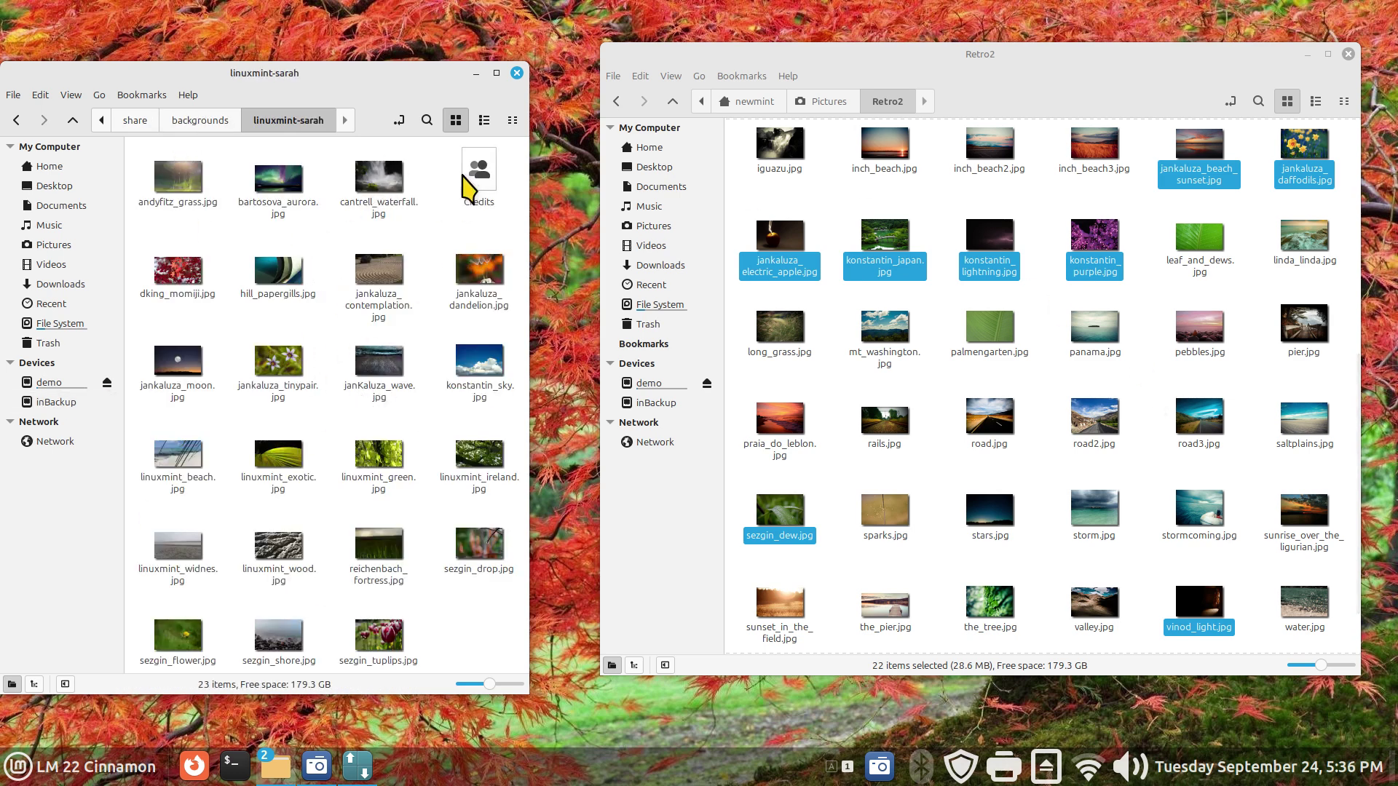
left_click(201, 122)
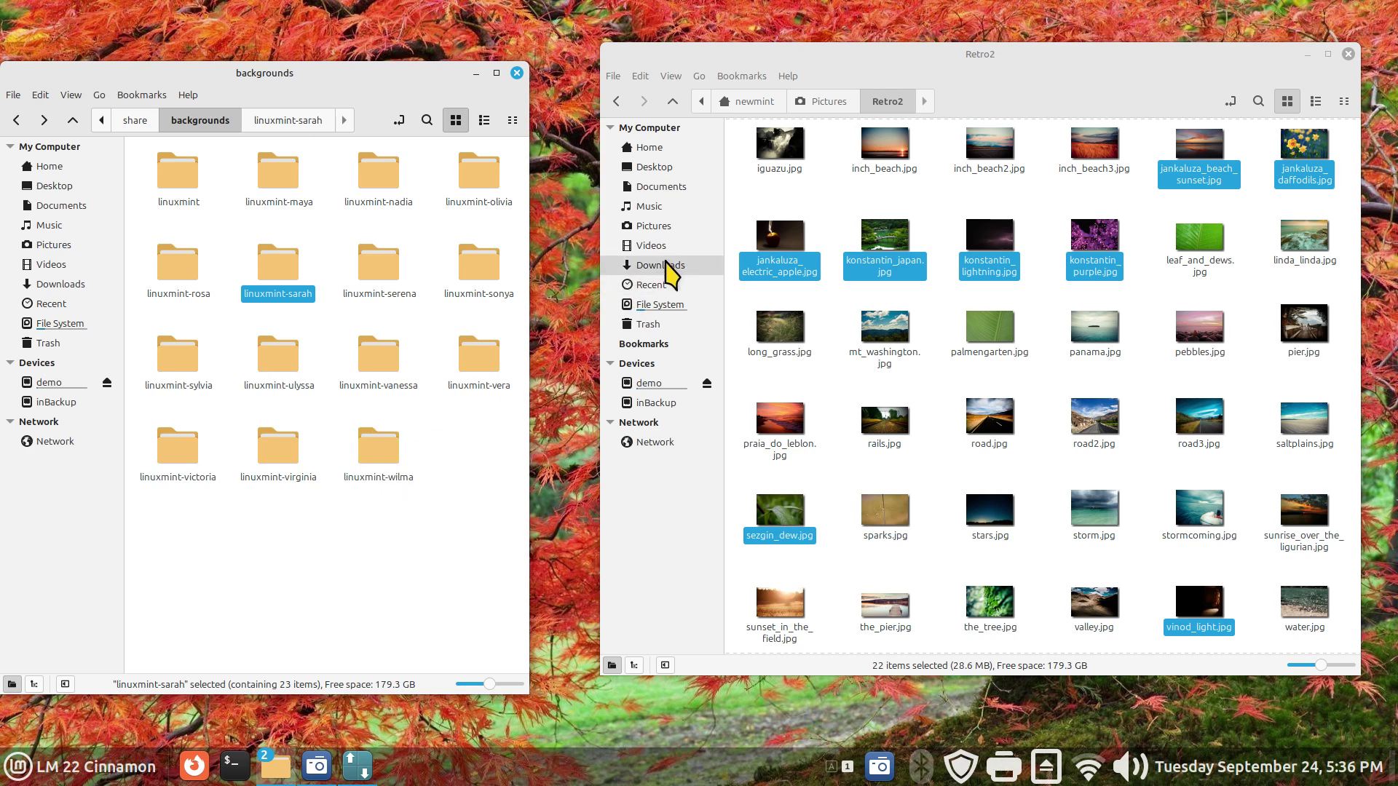
- Show the Pictures folder containing Retro2 in place of its contents, and close both file manager windows
left_click(666, 227)
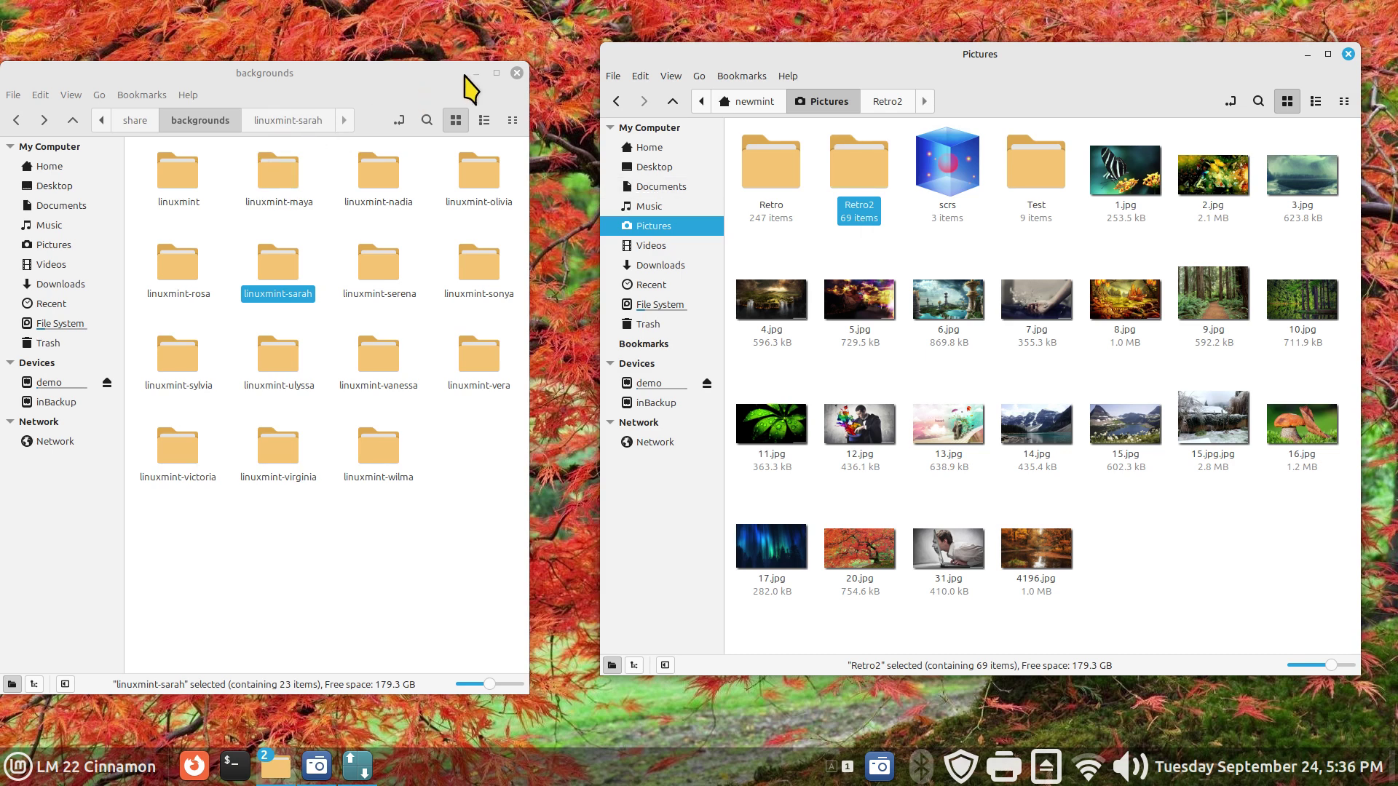
left_click(517, 73)
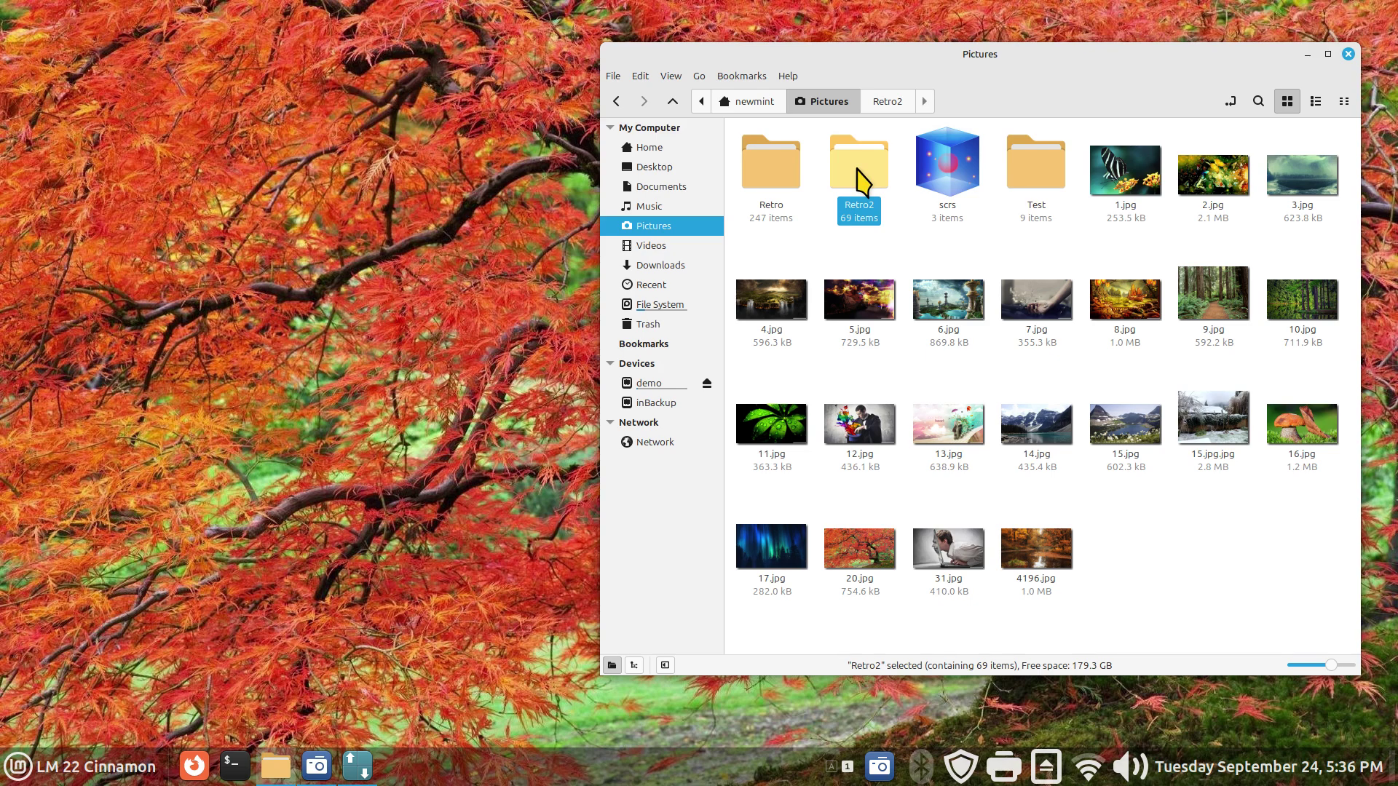
left_click(1348, 55)
- Open the desktop background settings and add the Retro2 folder from Pictures as an image source
right_click(297, 259)
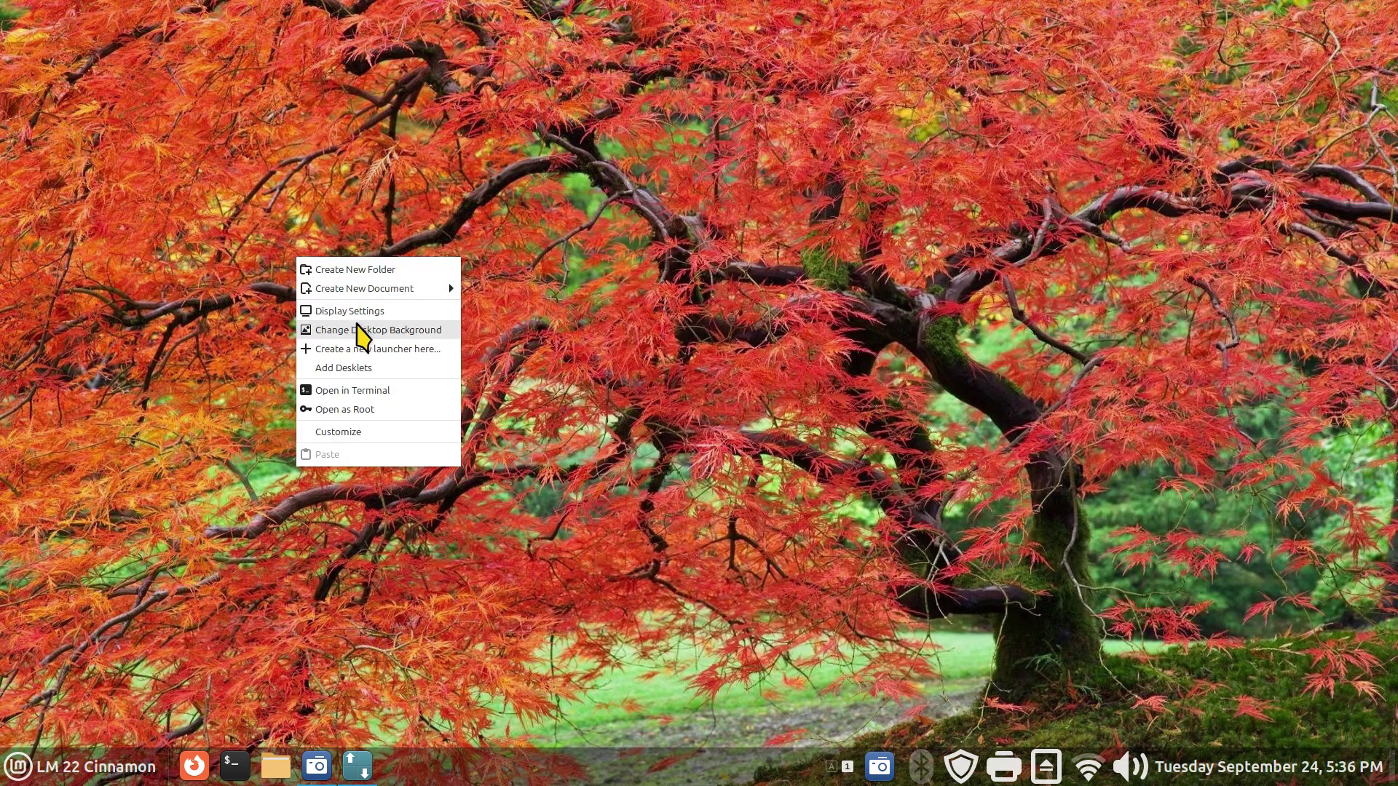
left_click(362, 332)
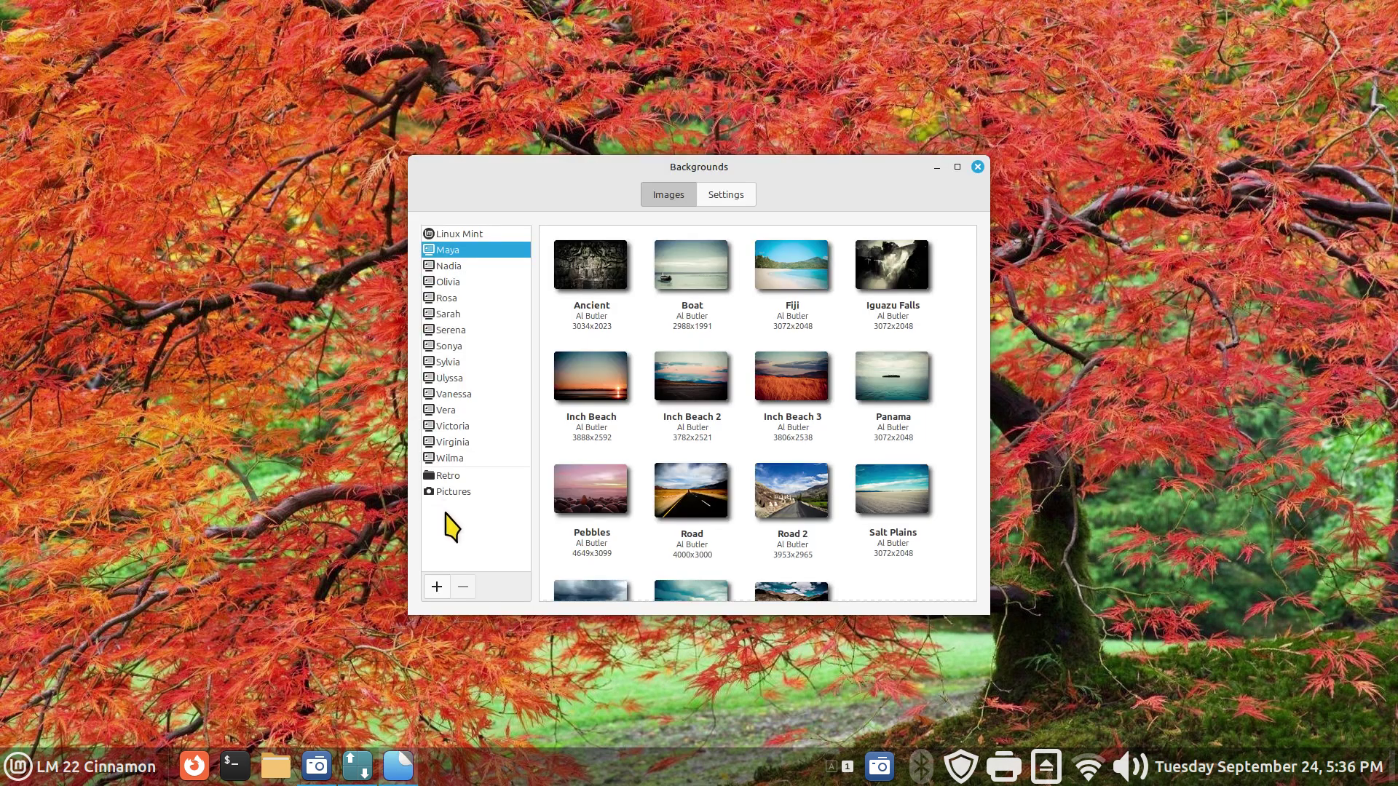
left_click(437, 587)
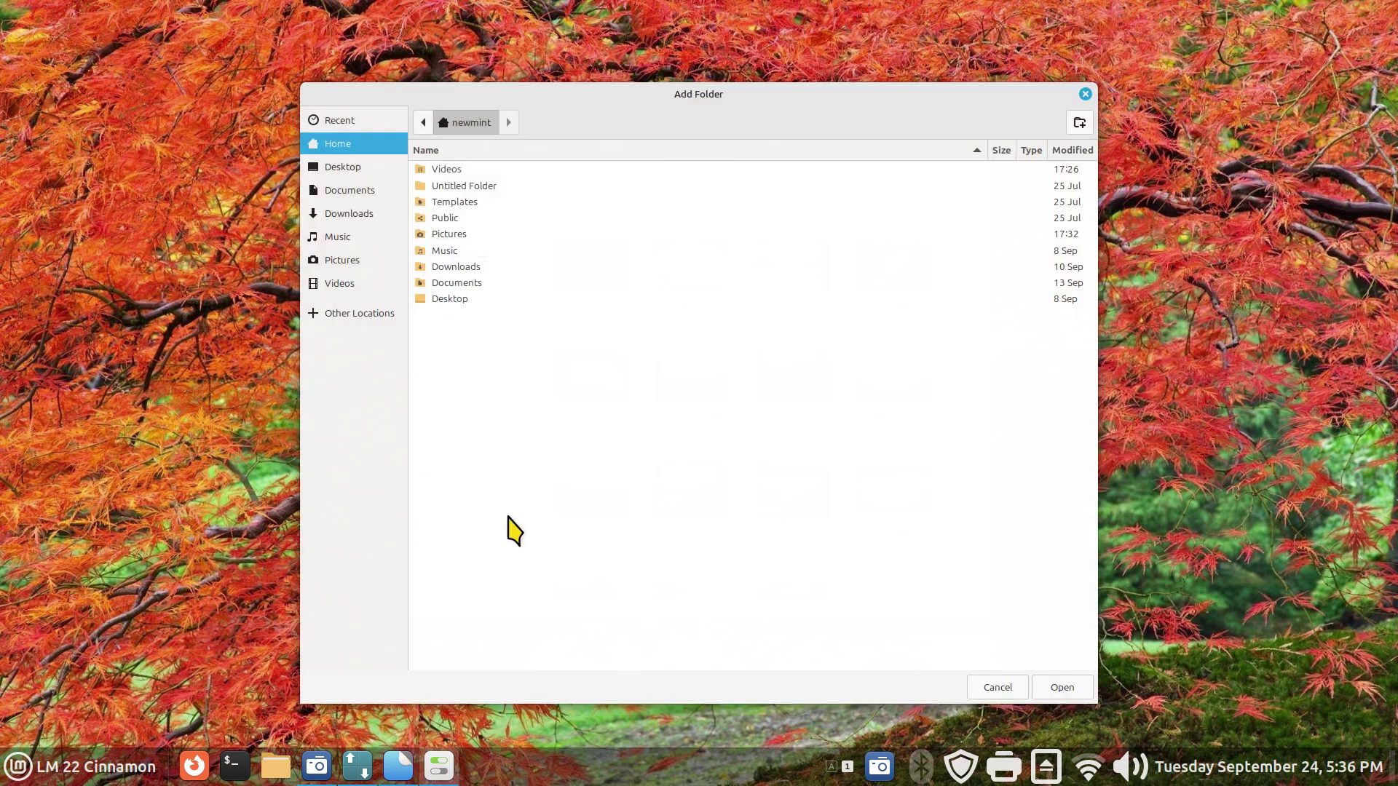
left_click(353, 260)
left_click(476, 204)
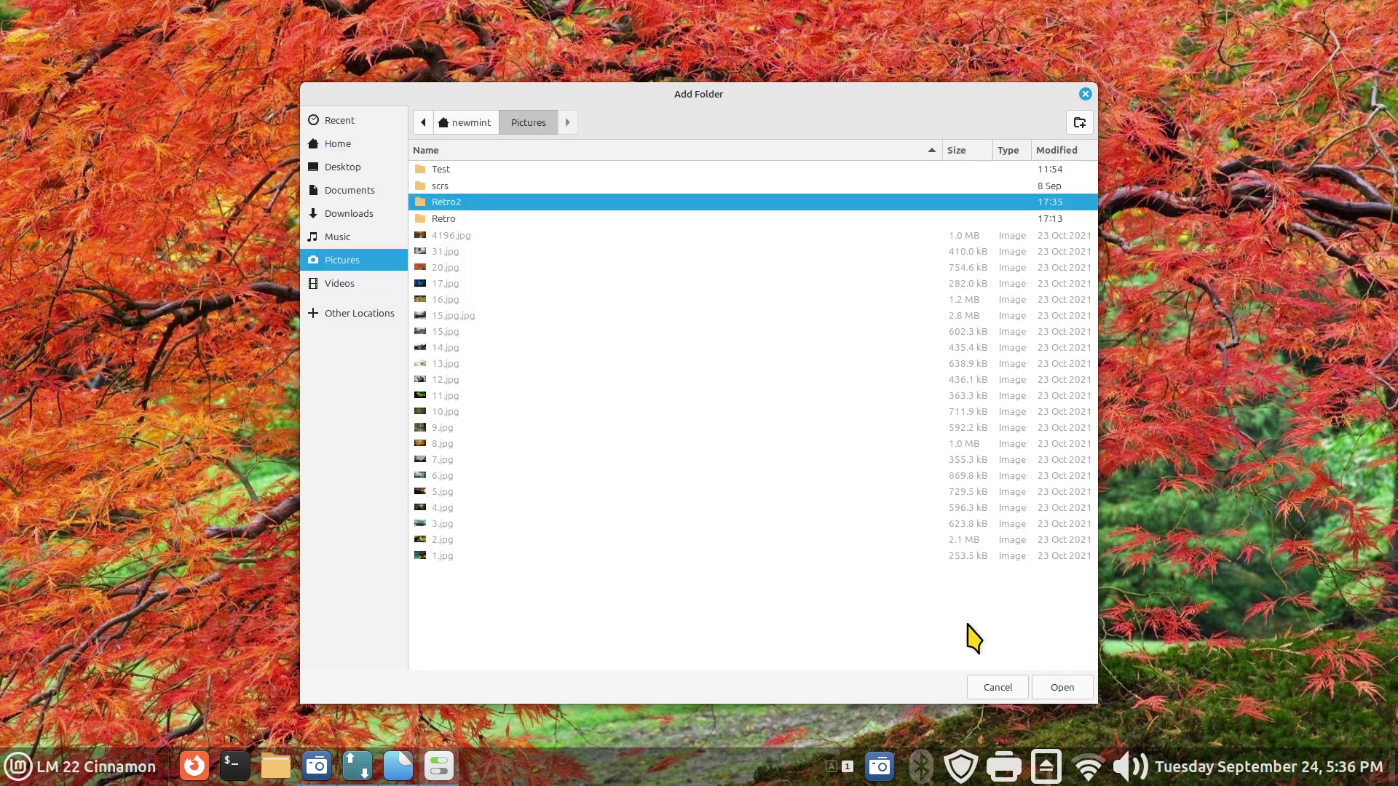
left_click(1056, 687)
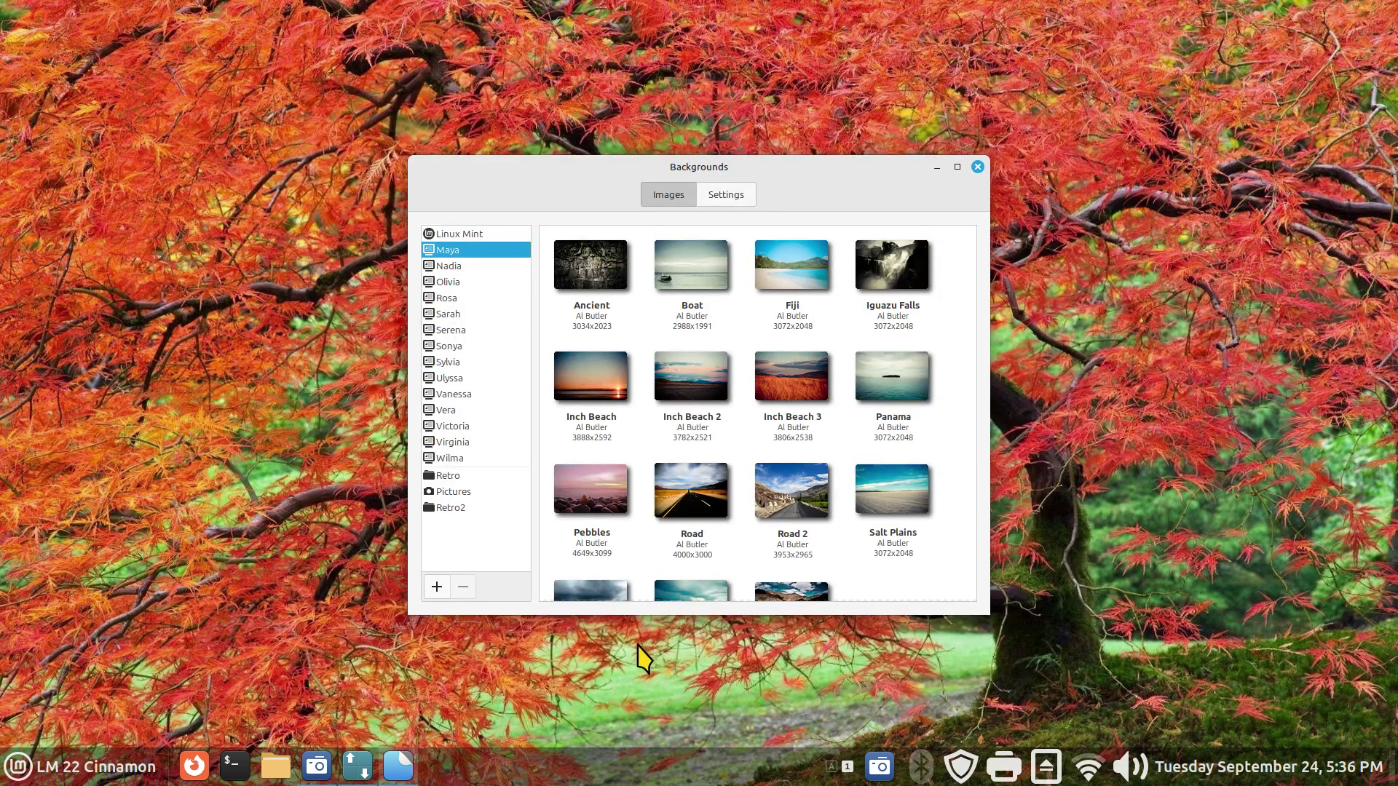
- Remove the Pictures folder from the background sources and add it again so it follows Retro2
left_click(437, 494)
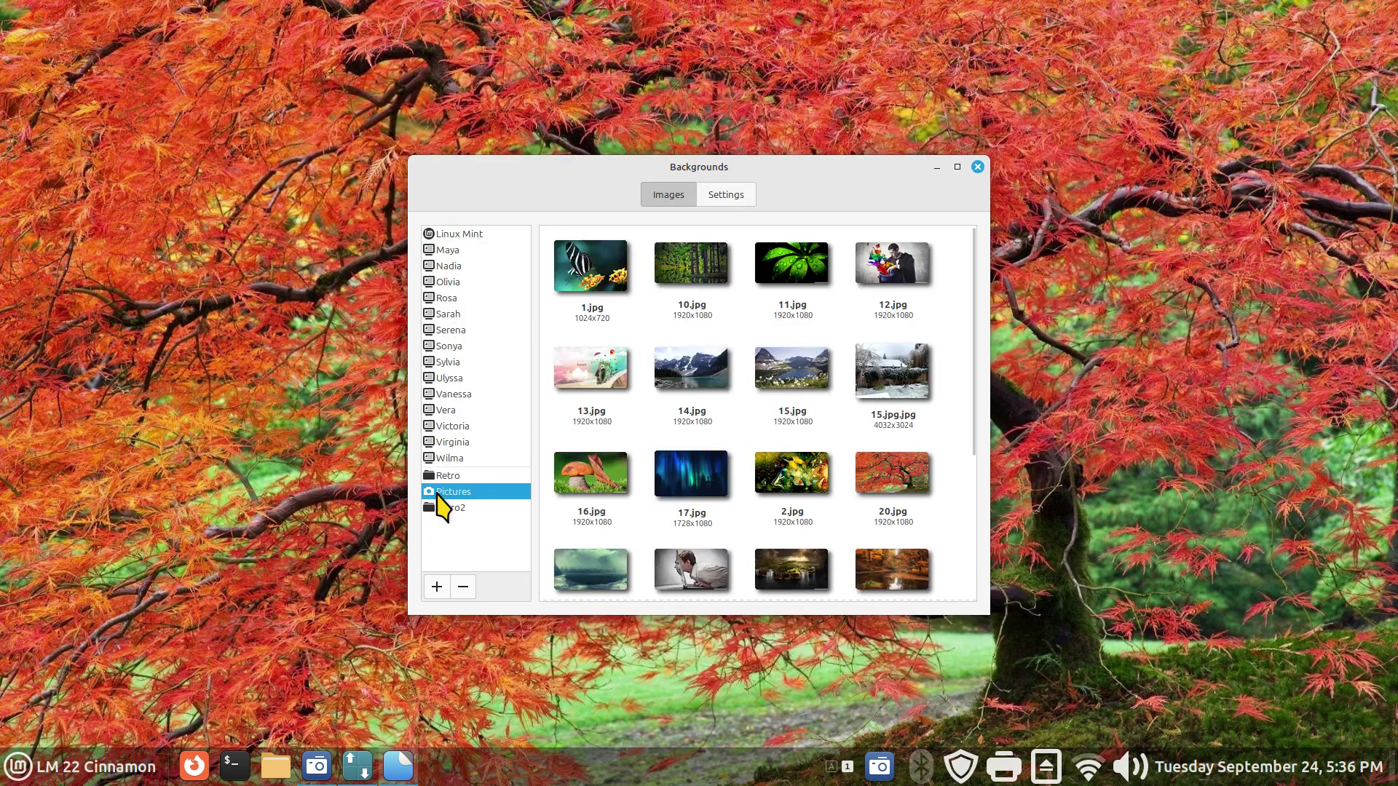
left_click(464, 592)
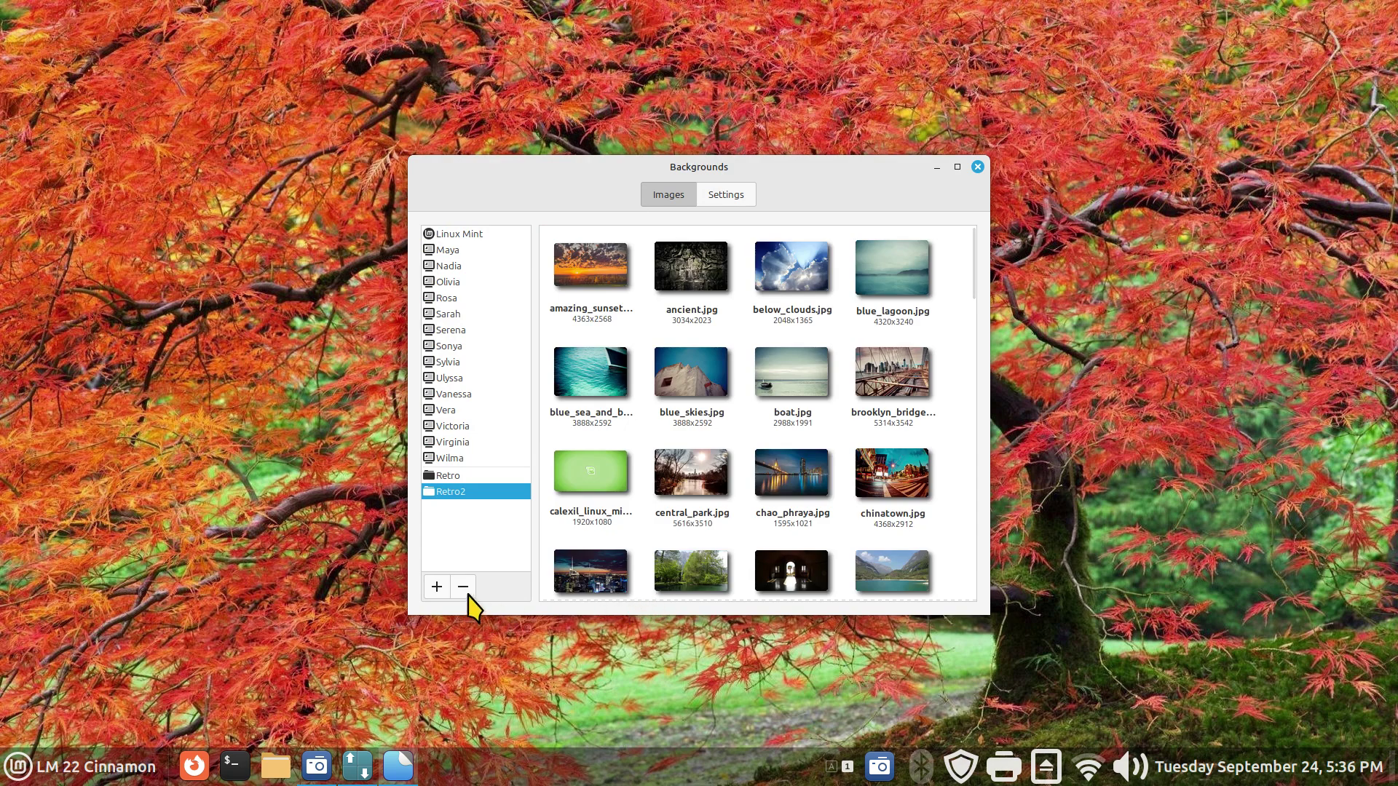
left_click(442, 584)
left_click(327, 262)
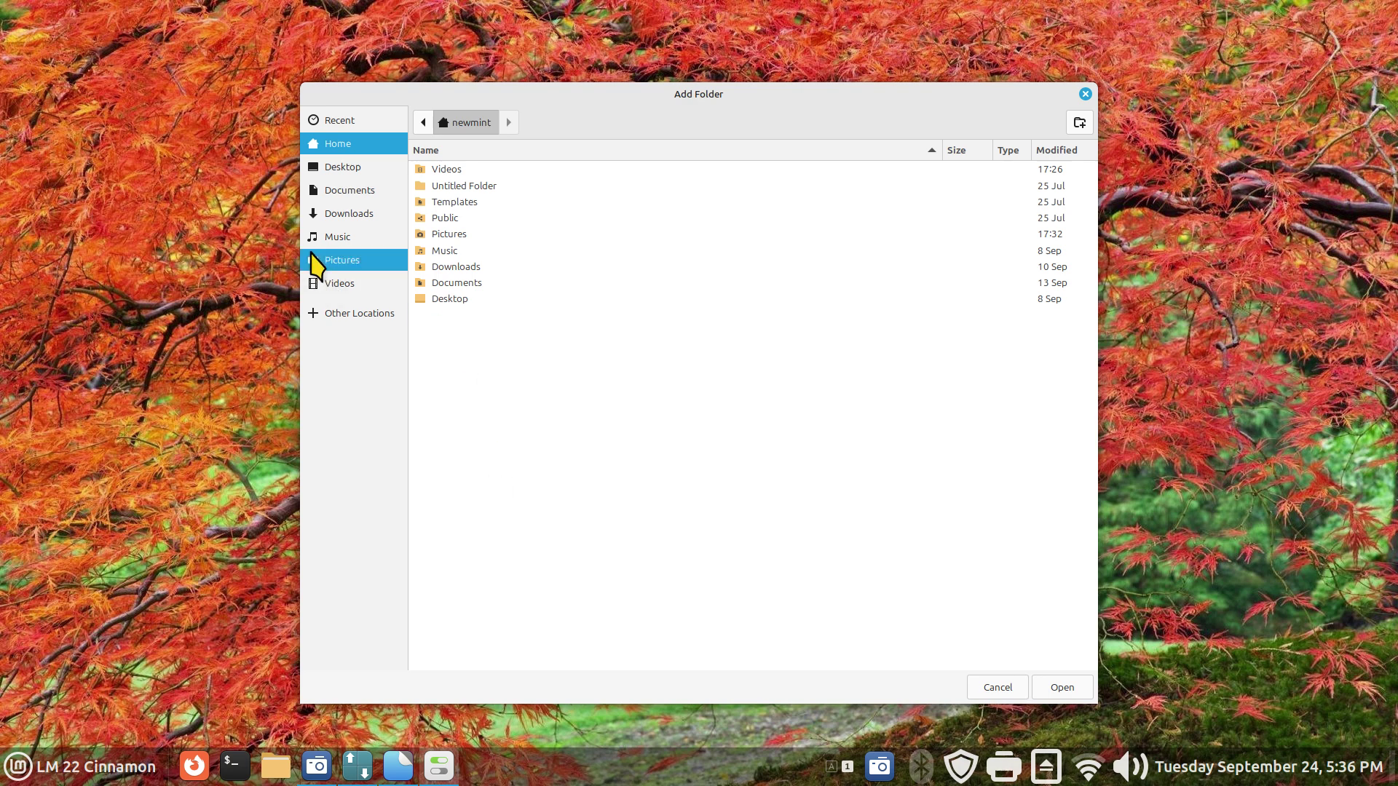
left_click(1061, 688)
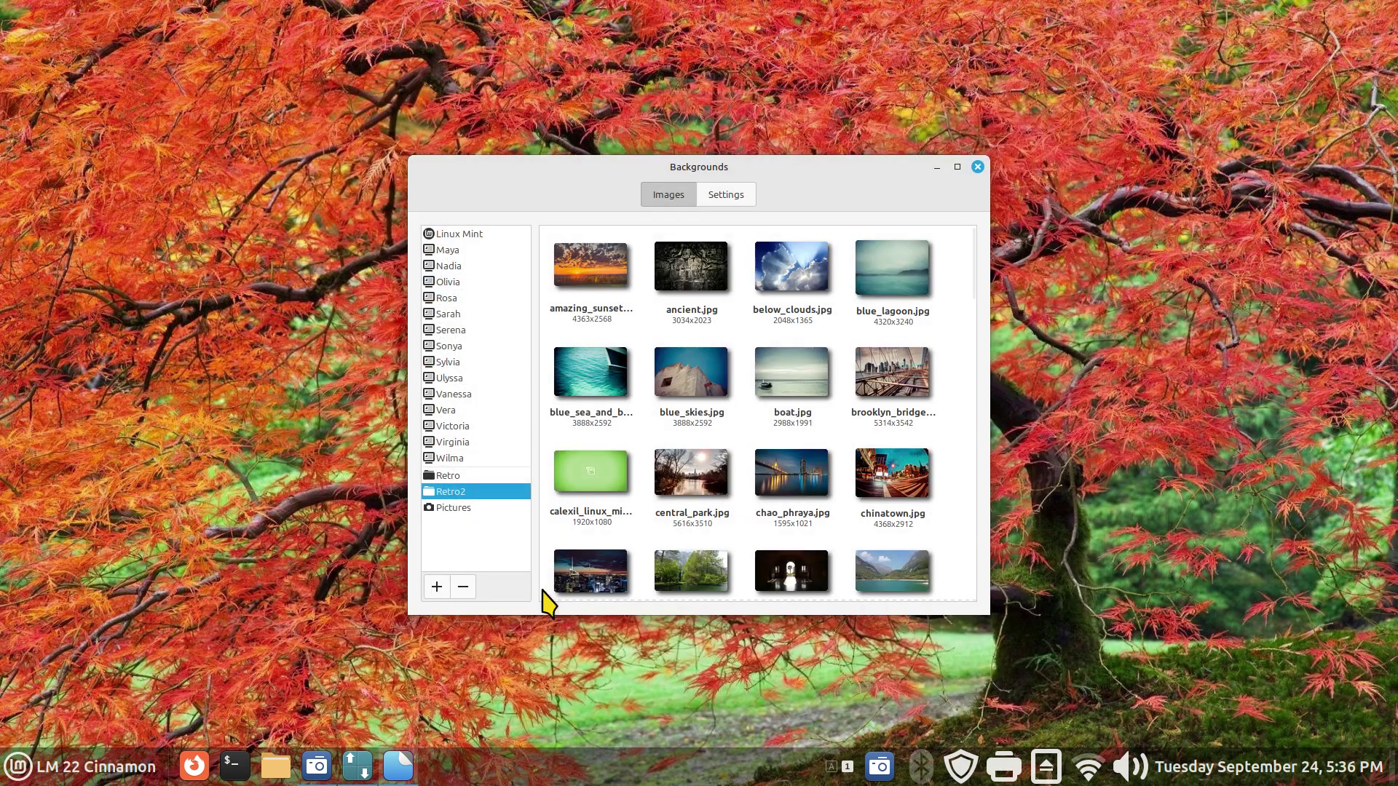
- Look through the Retro2 source's images and check the background settings before returning to the images
left_click(452, 493)
left_click_drag(974, 275, 973, 178)
left_click(728, 203)
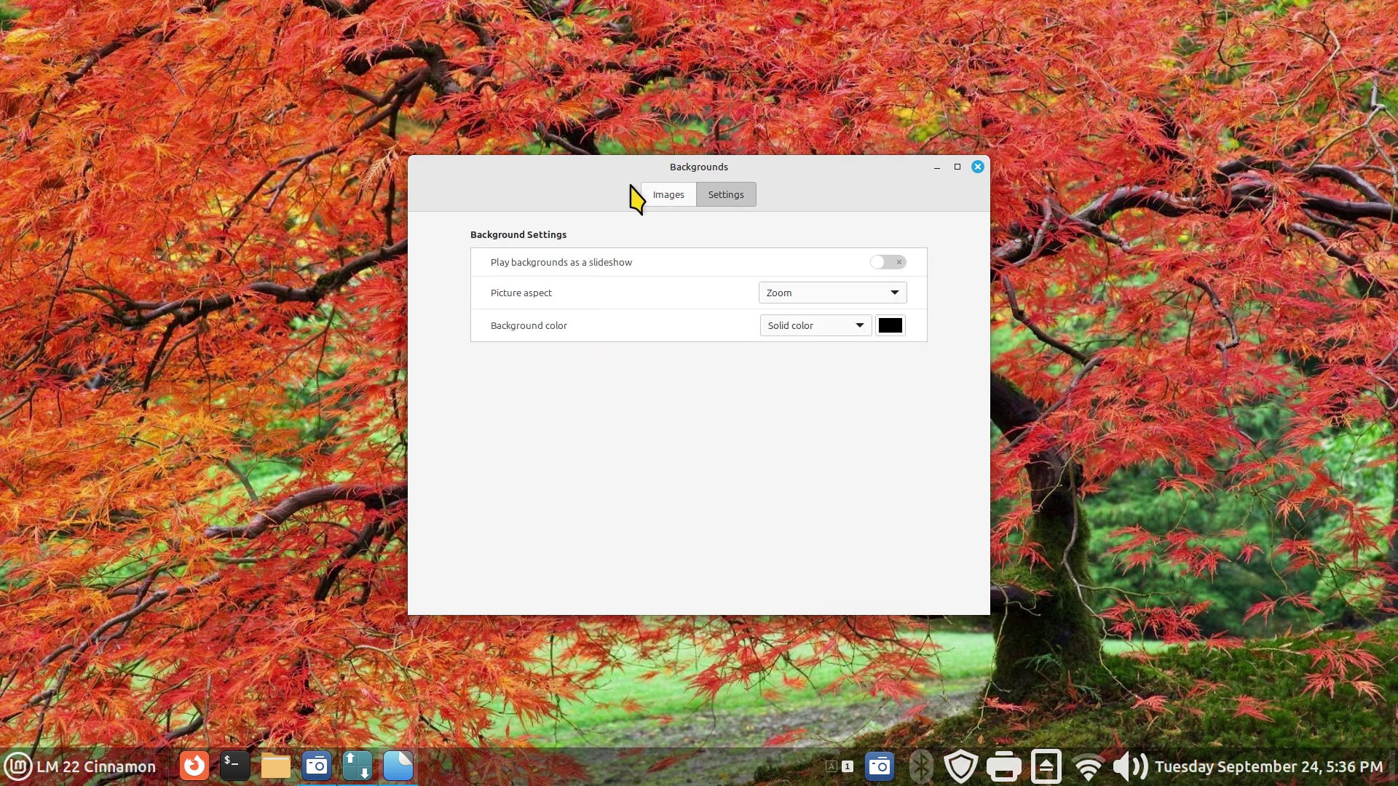
left_click(663, 197)
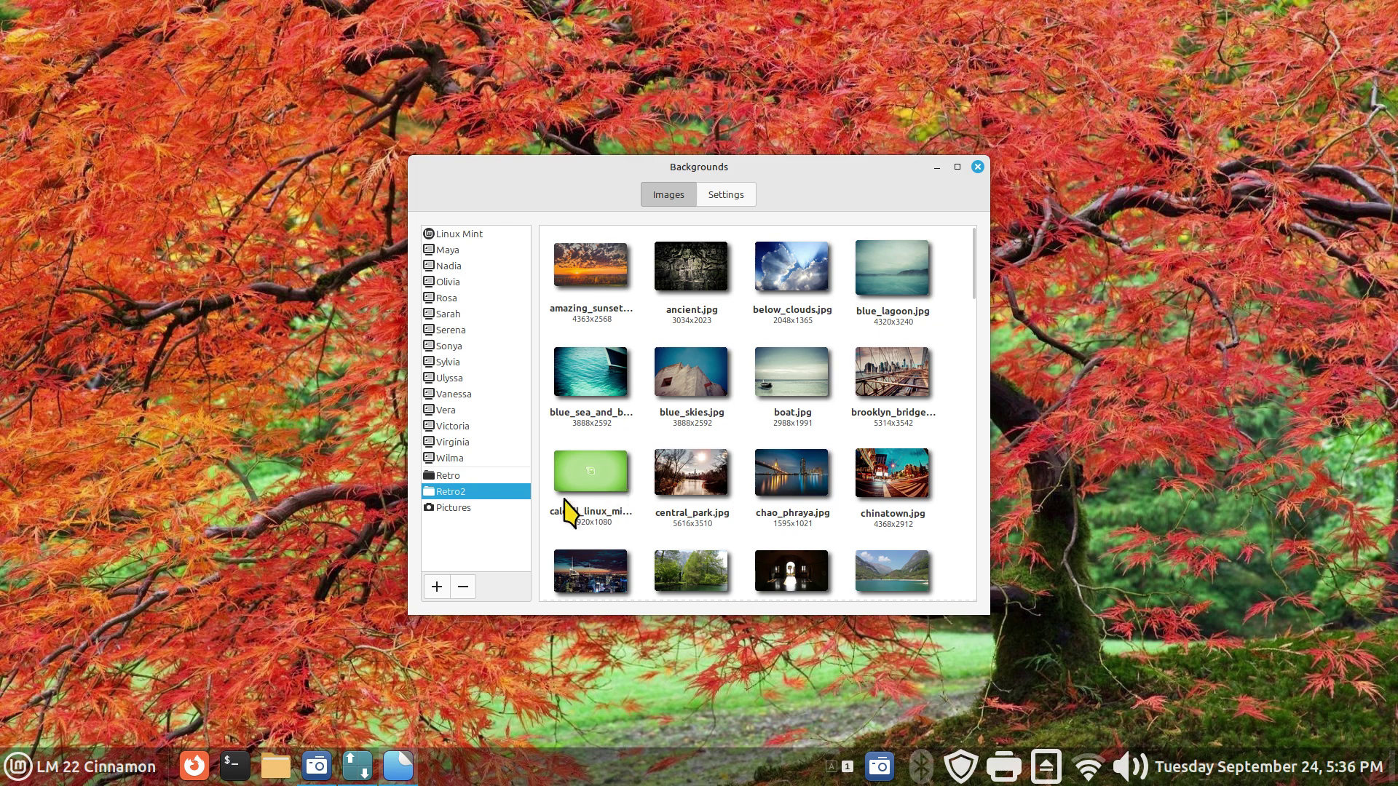
- Try several images from the Retro source as the desktop background, ending with the amanea_corsica image
left_click(484, 477)
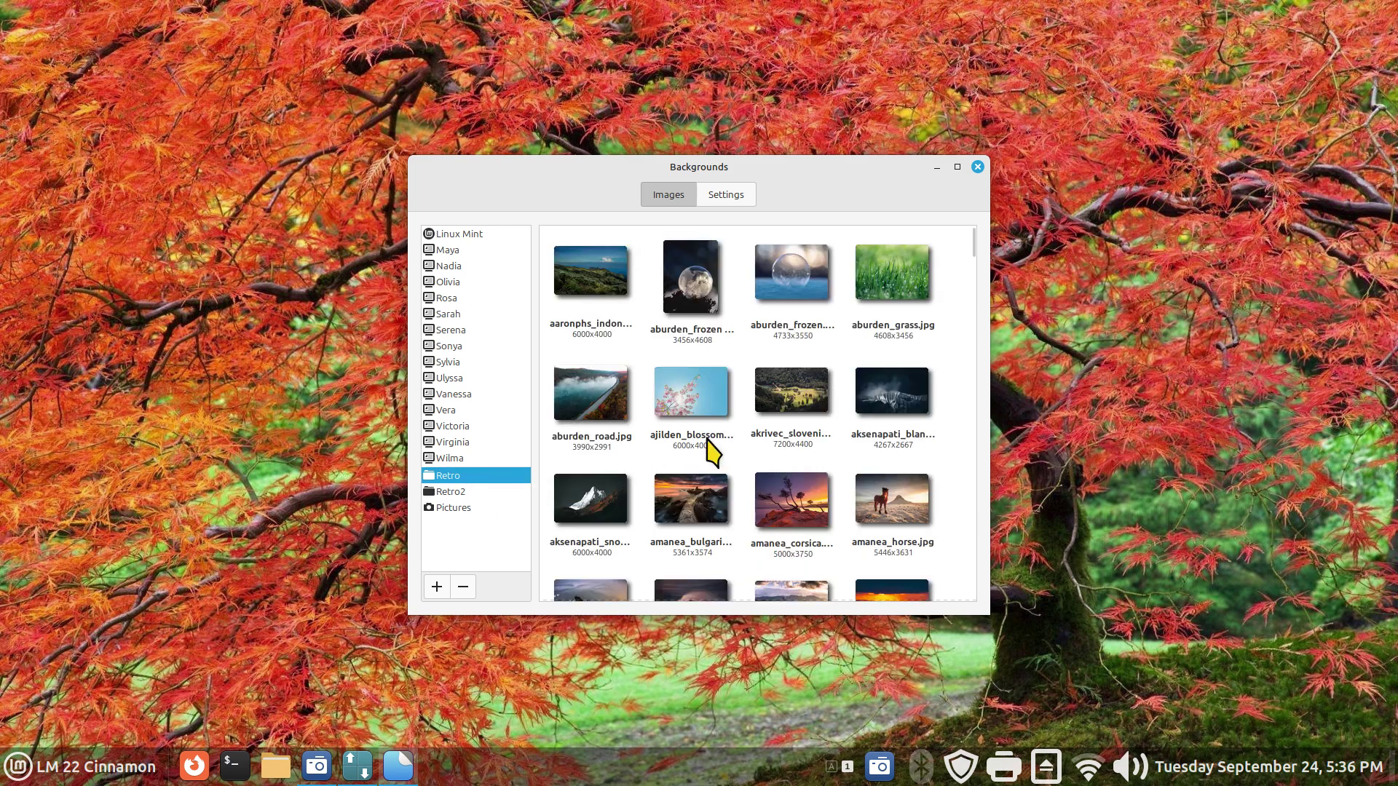
left_click(612, 276)
left_click(615, 405)
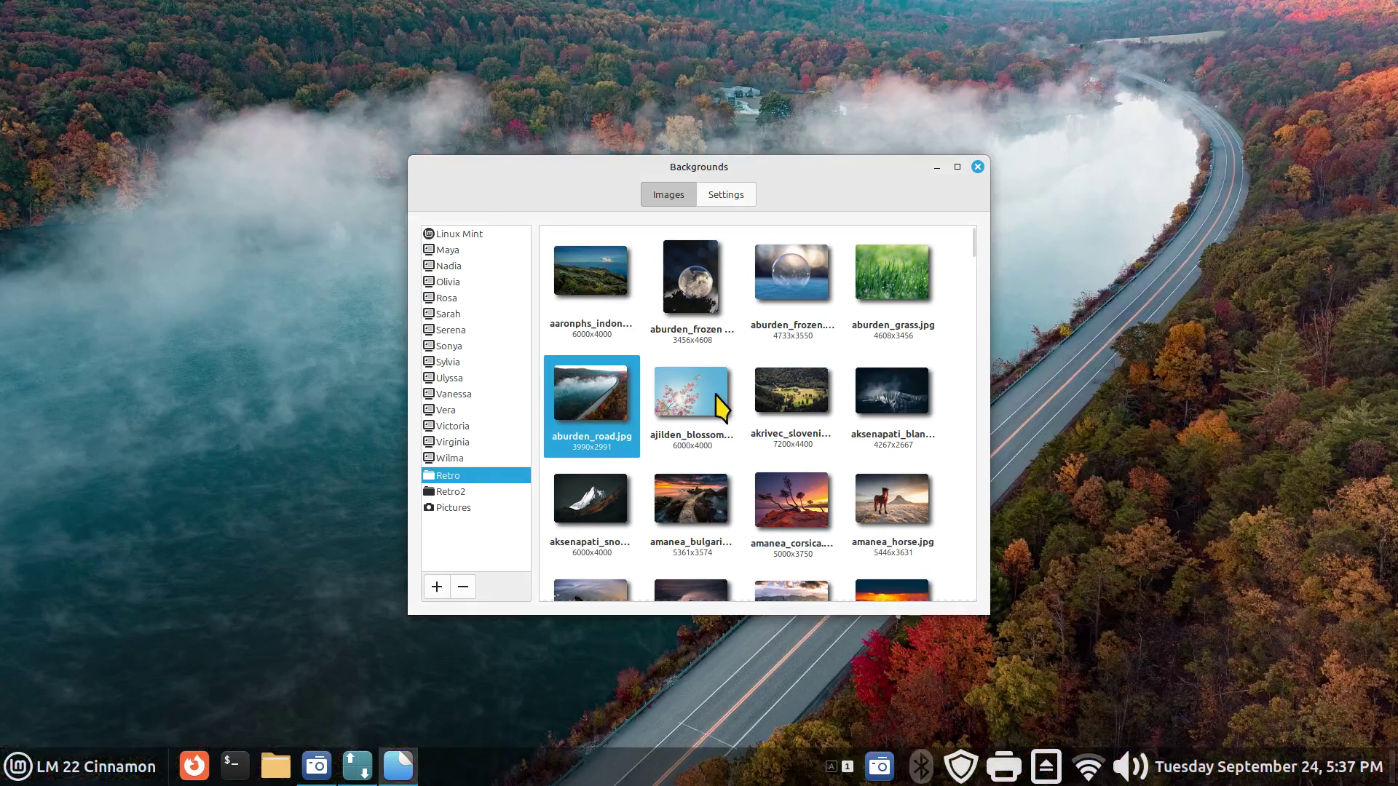
left_click(807, 411)
left_click(806, 553)
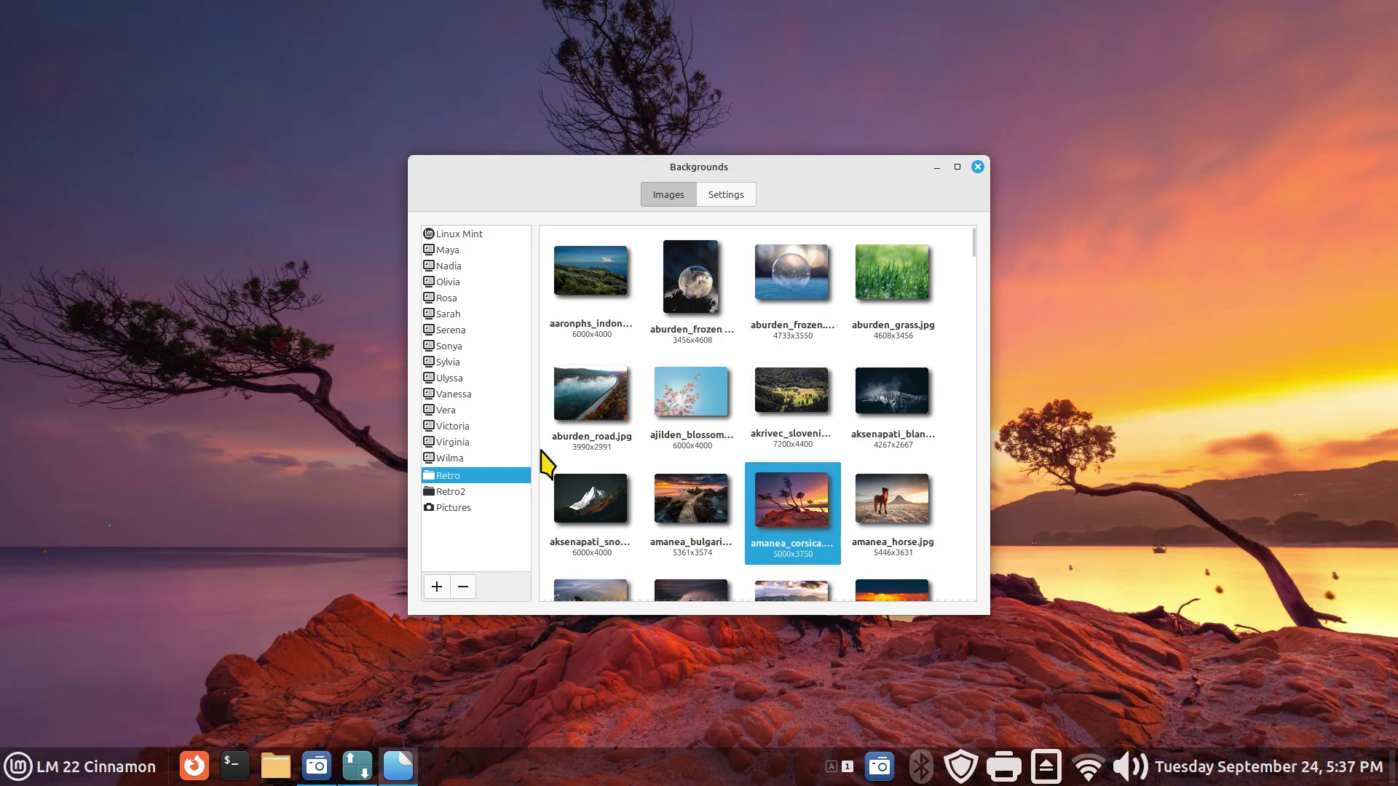
- Apply the Corsica image from the Virginia collection as the background and return to the Retro source
left_click(475, 442)
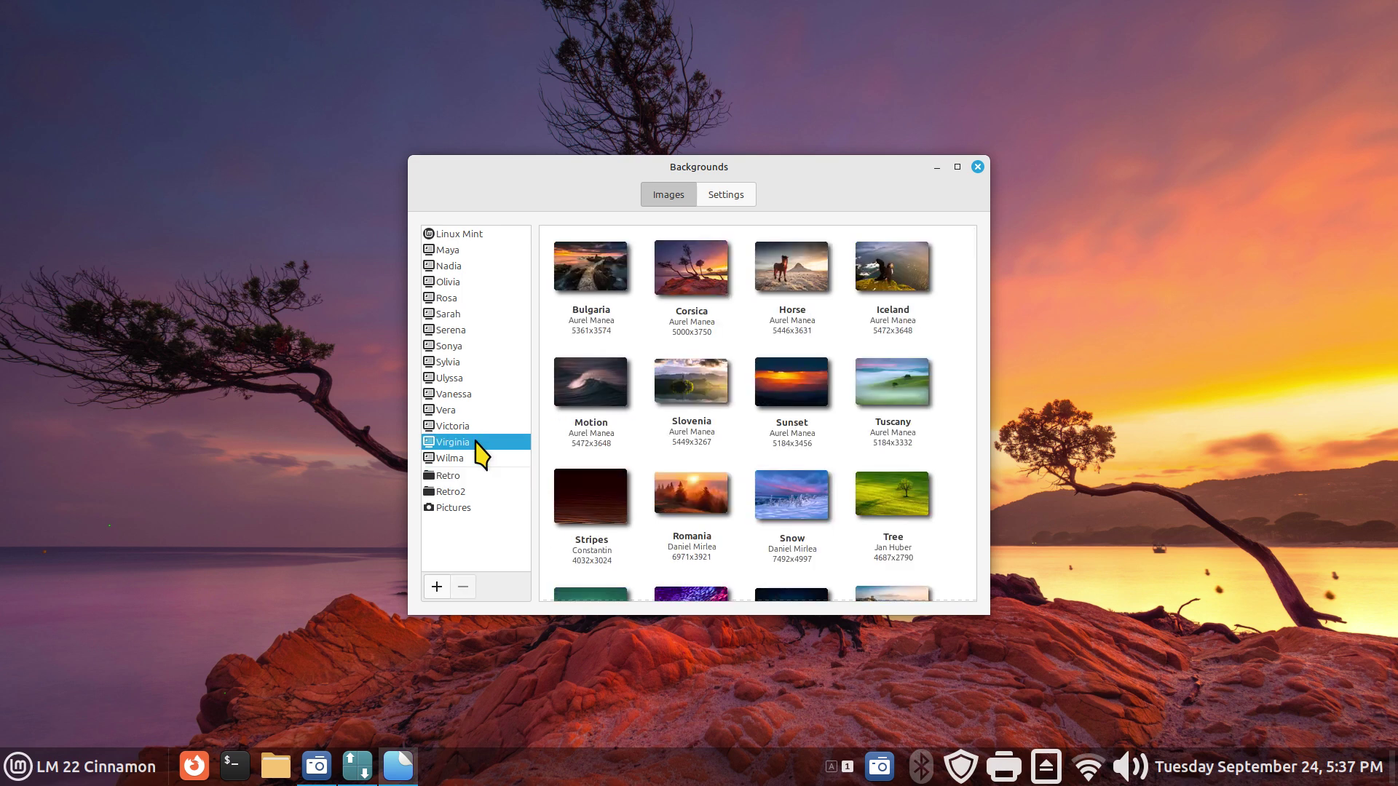
left_click(694, 276)
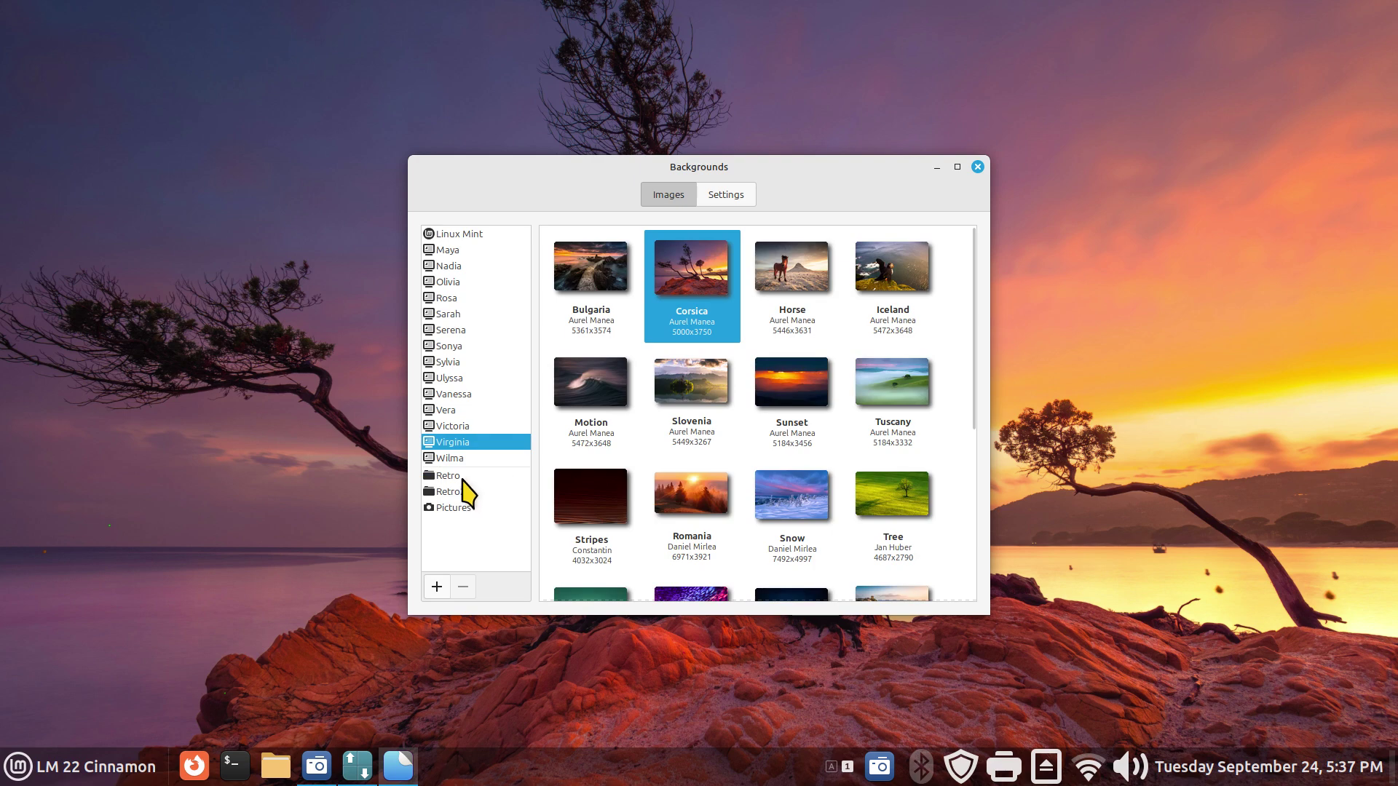
left_click(463, 478)
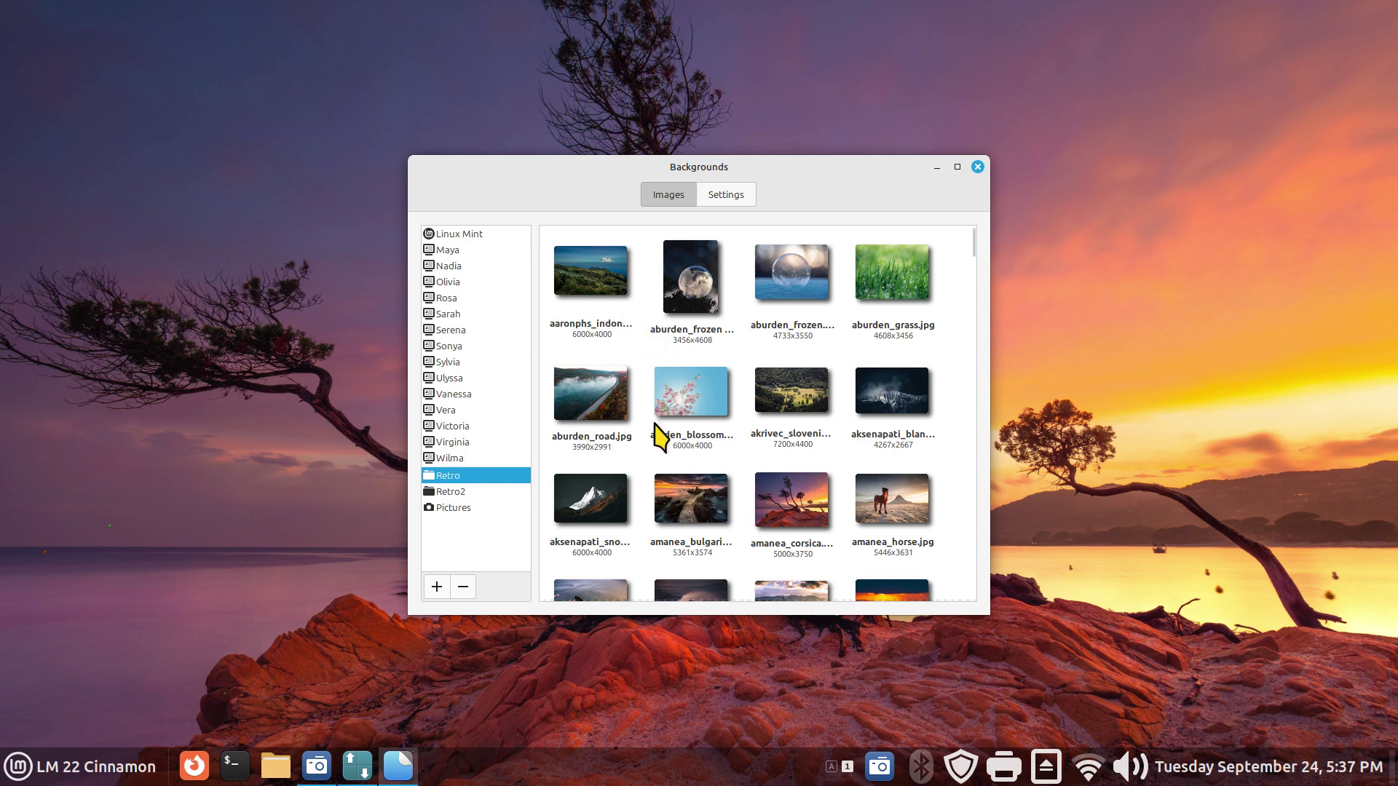
- Check the background settings, look through the Retro images, and close the Backgrounds window
left_click(729, 197)
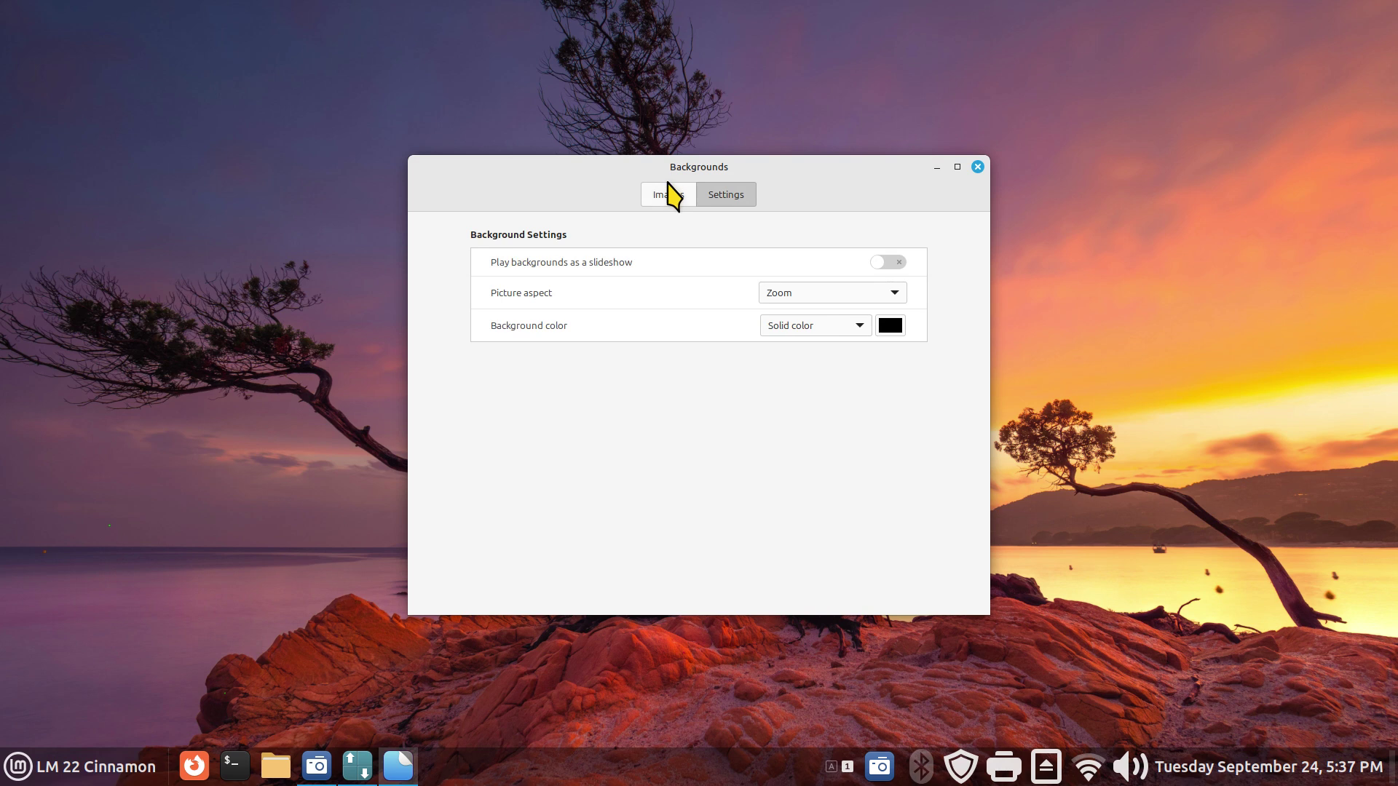
left_click(669, 208)
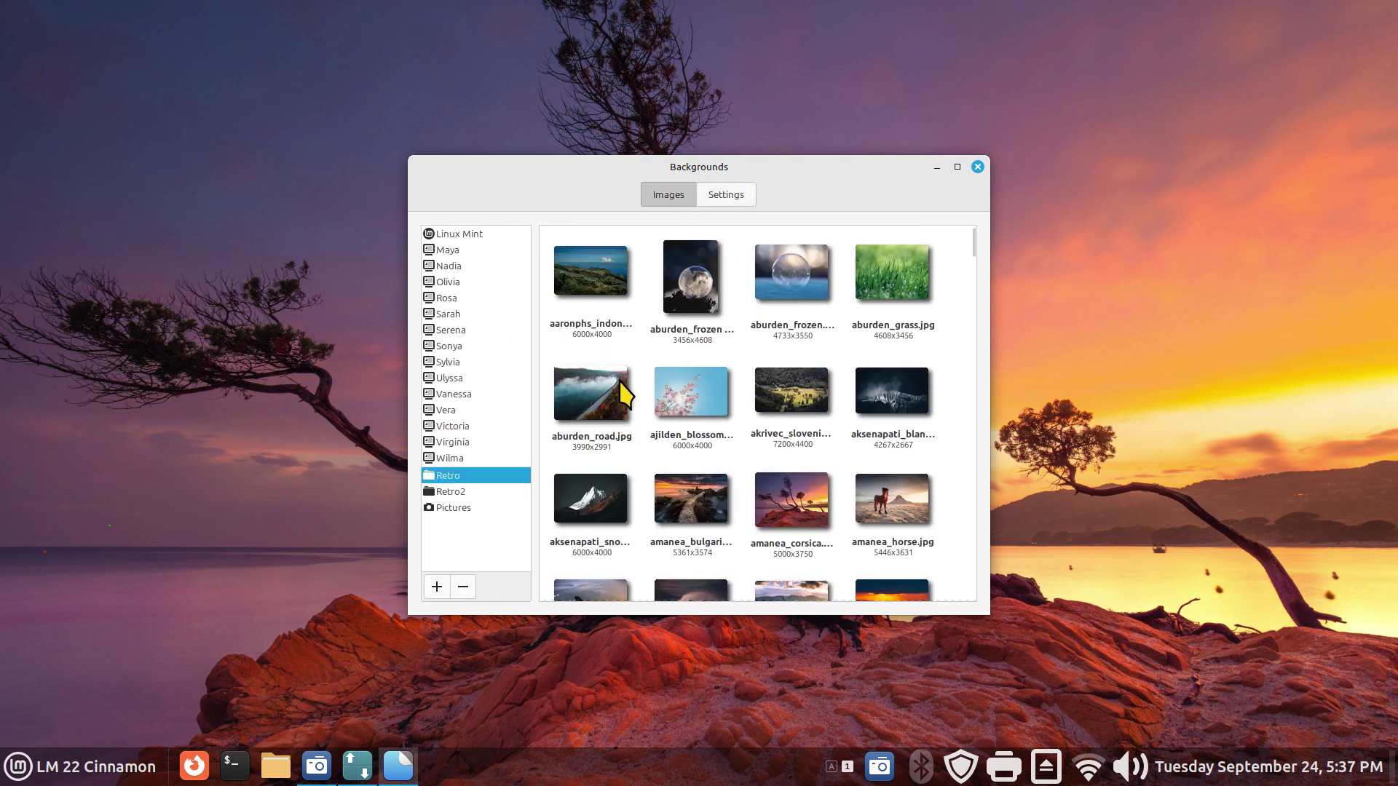
left_click_drag(973, 246, 987, 164)
left_click(978, 166)
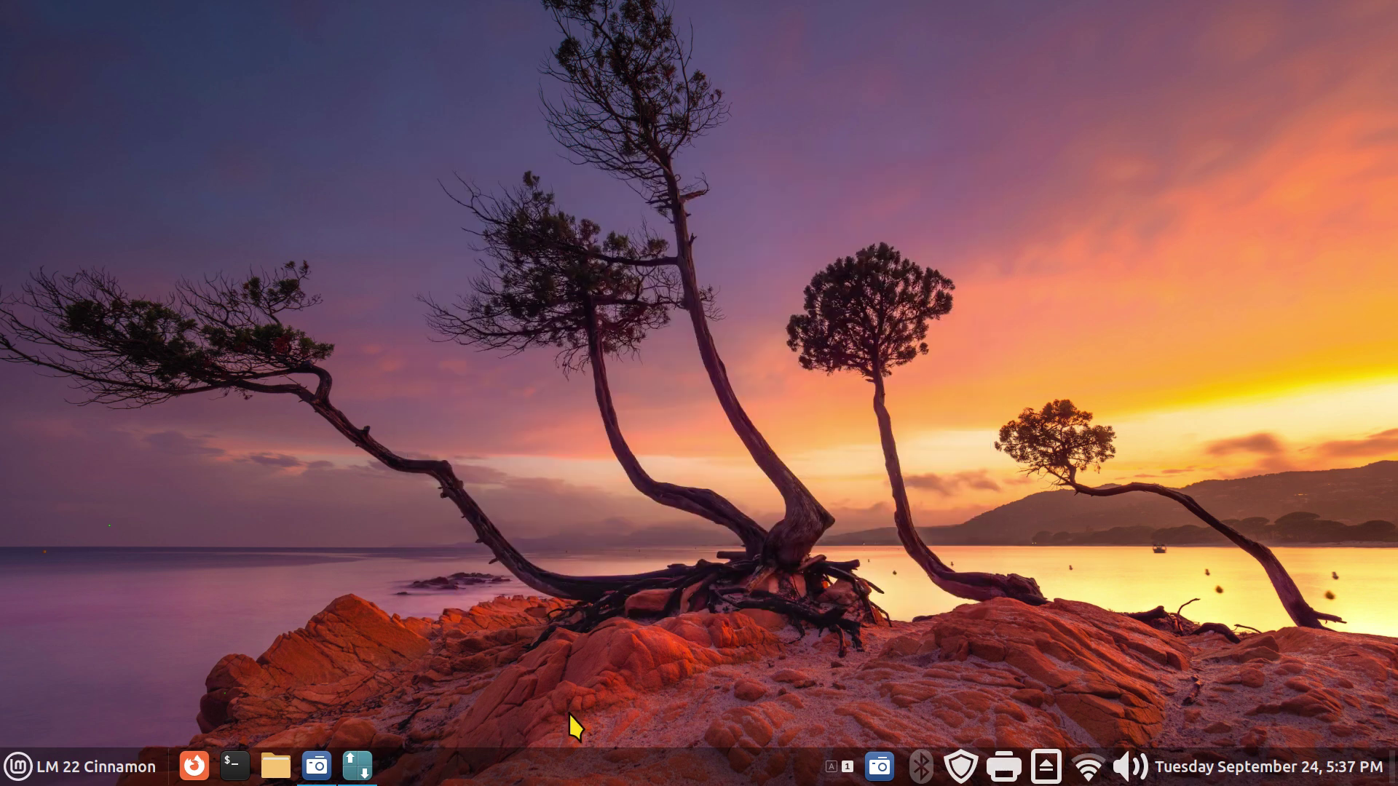
- Copy 31.jpg from the Pictures folder into the Retro folder and close the file manager
left_click(287, 770)
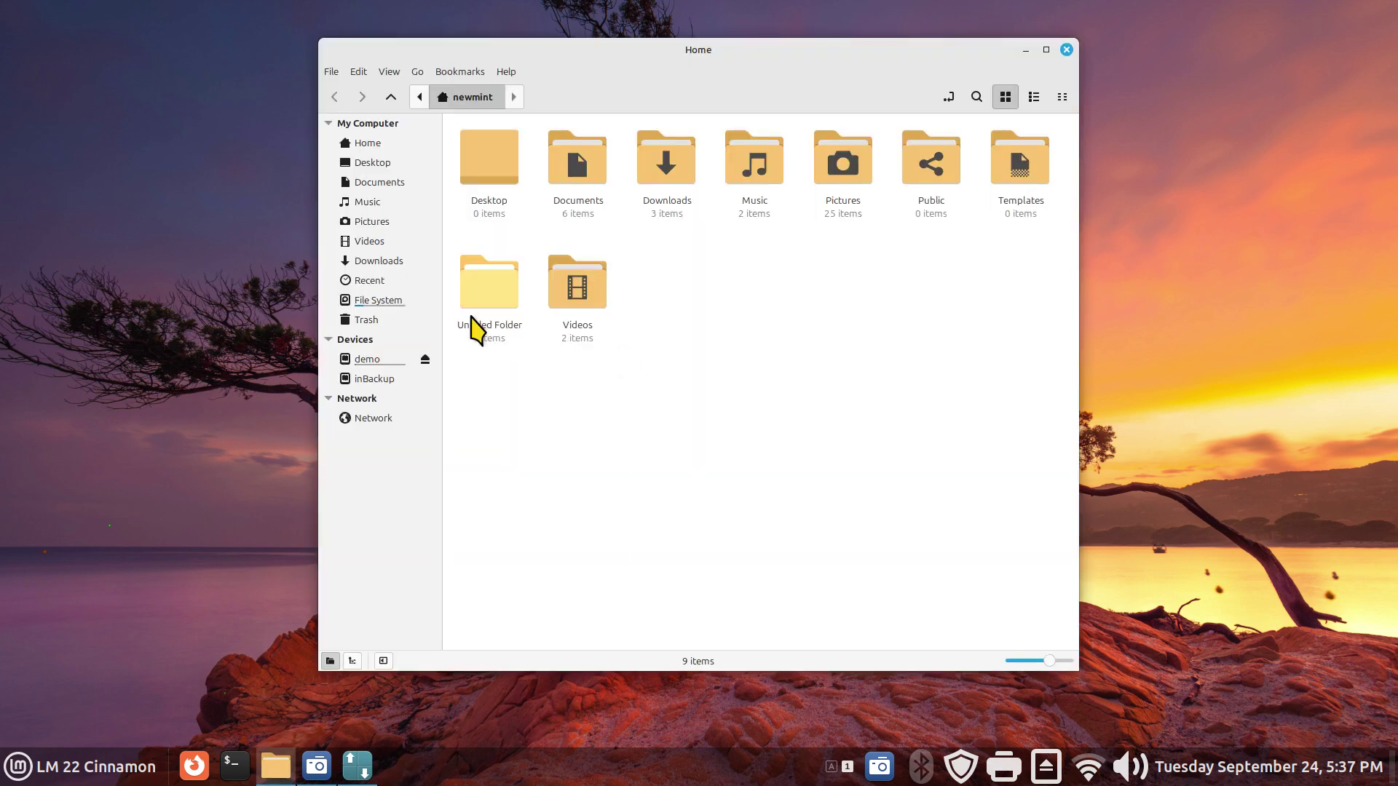
left_click(370, 222)
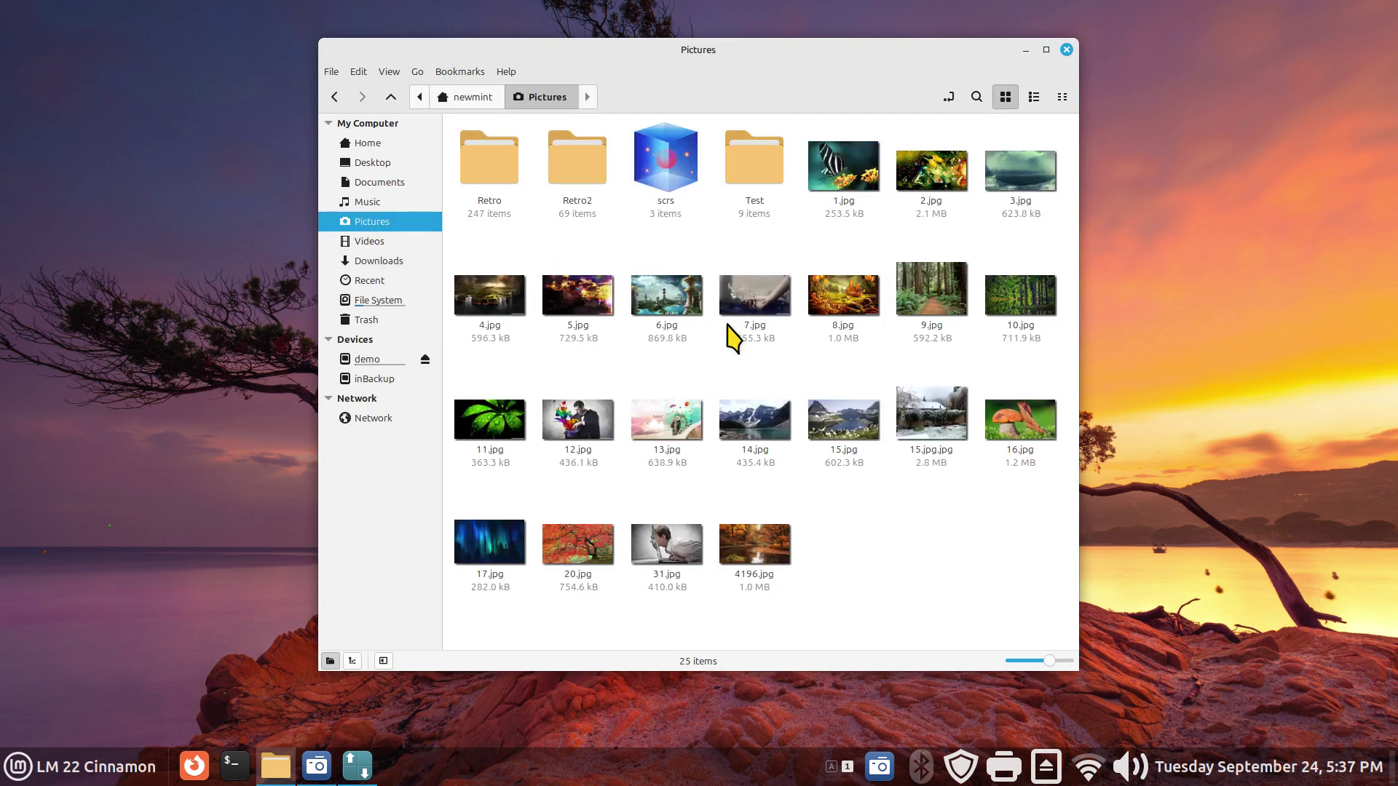
left_click(668, 558)
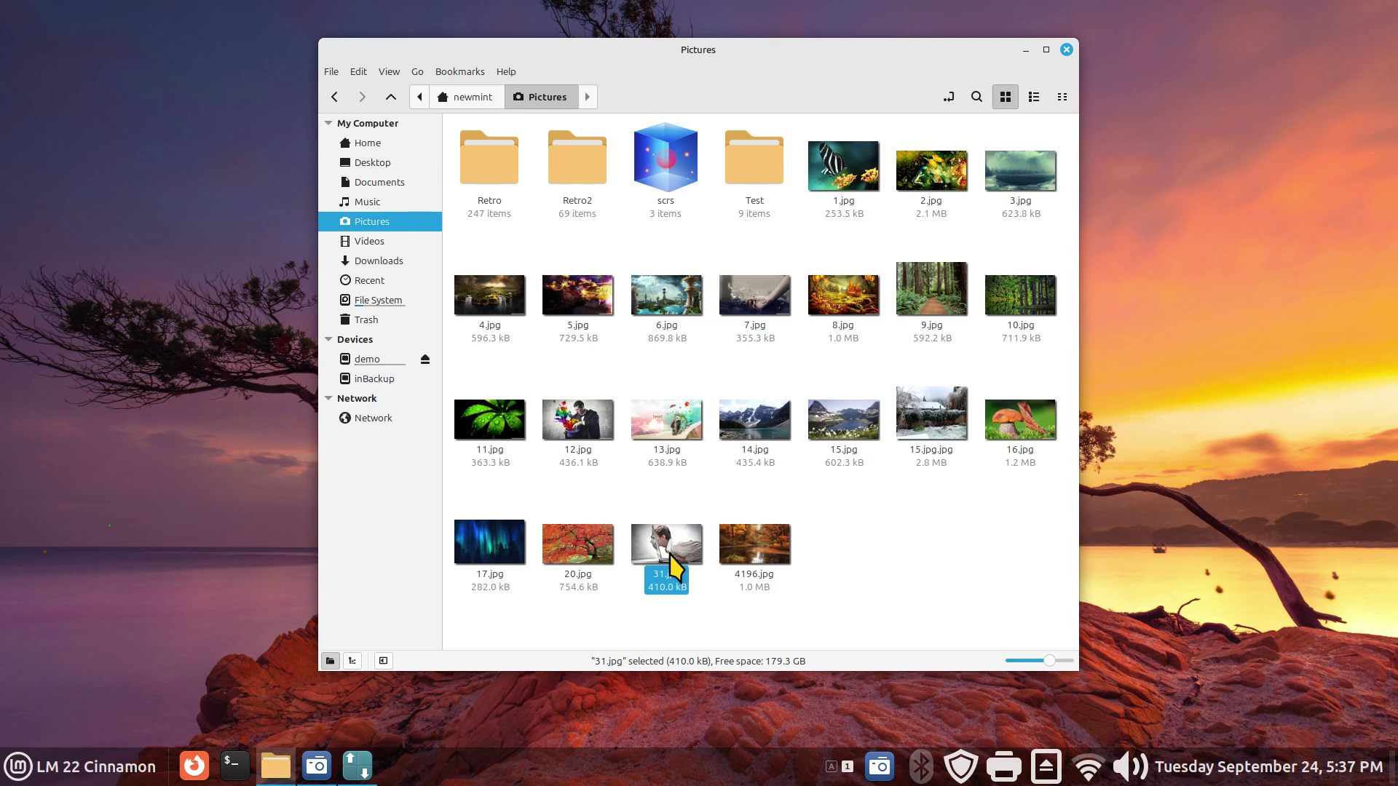
right_click(671, 557)
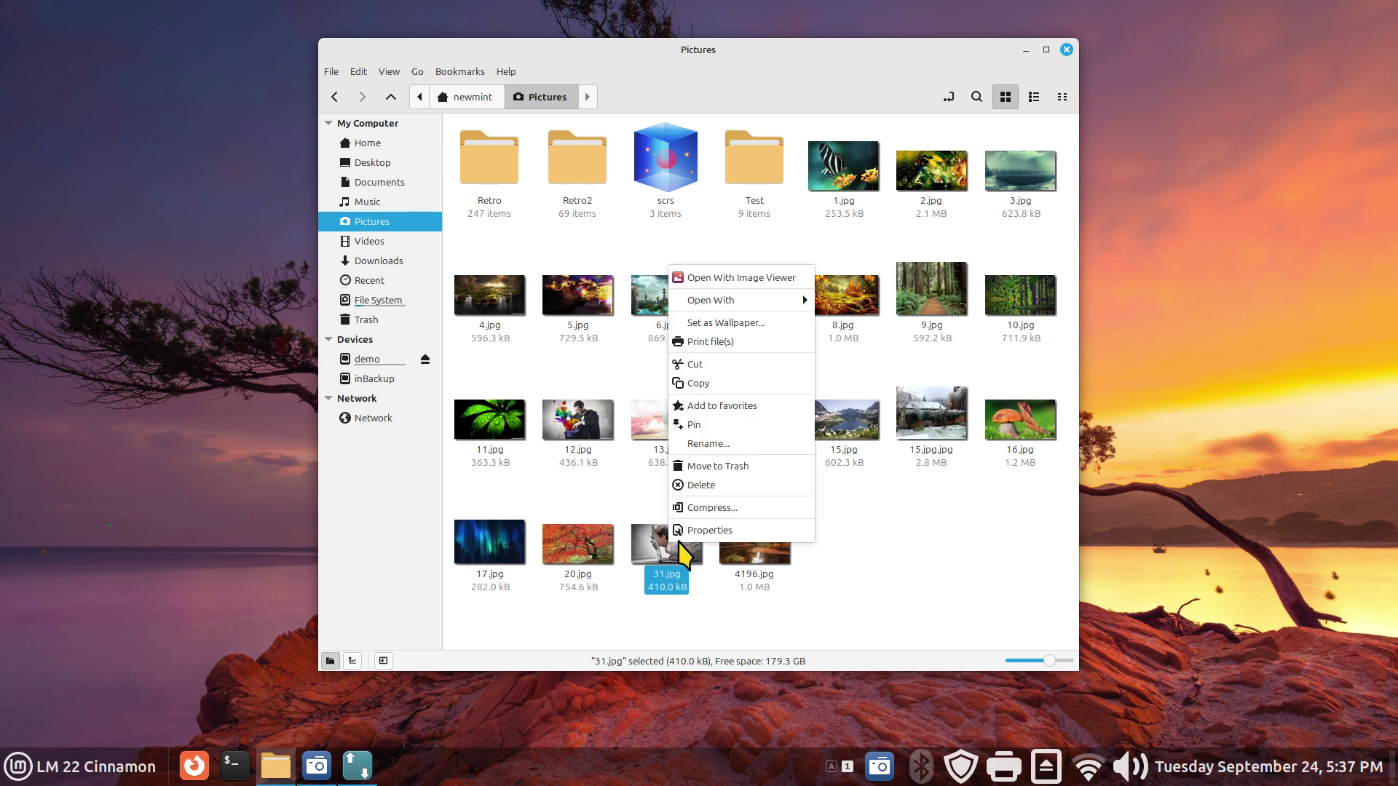
left_click(718, 392)
double_click(481, 153)
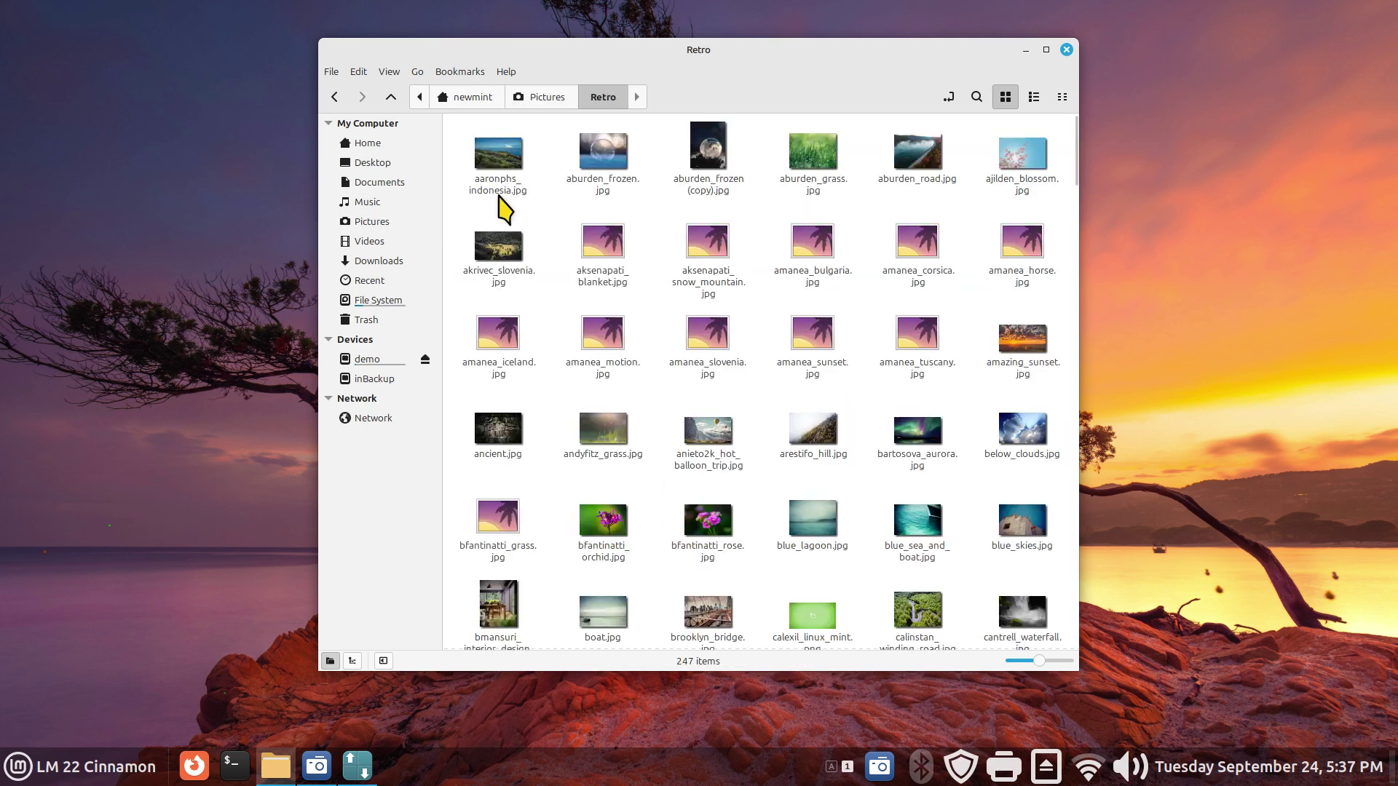
right_click(552, 203)
left_click(606, 356)
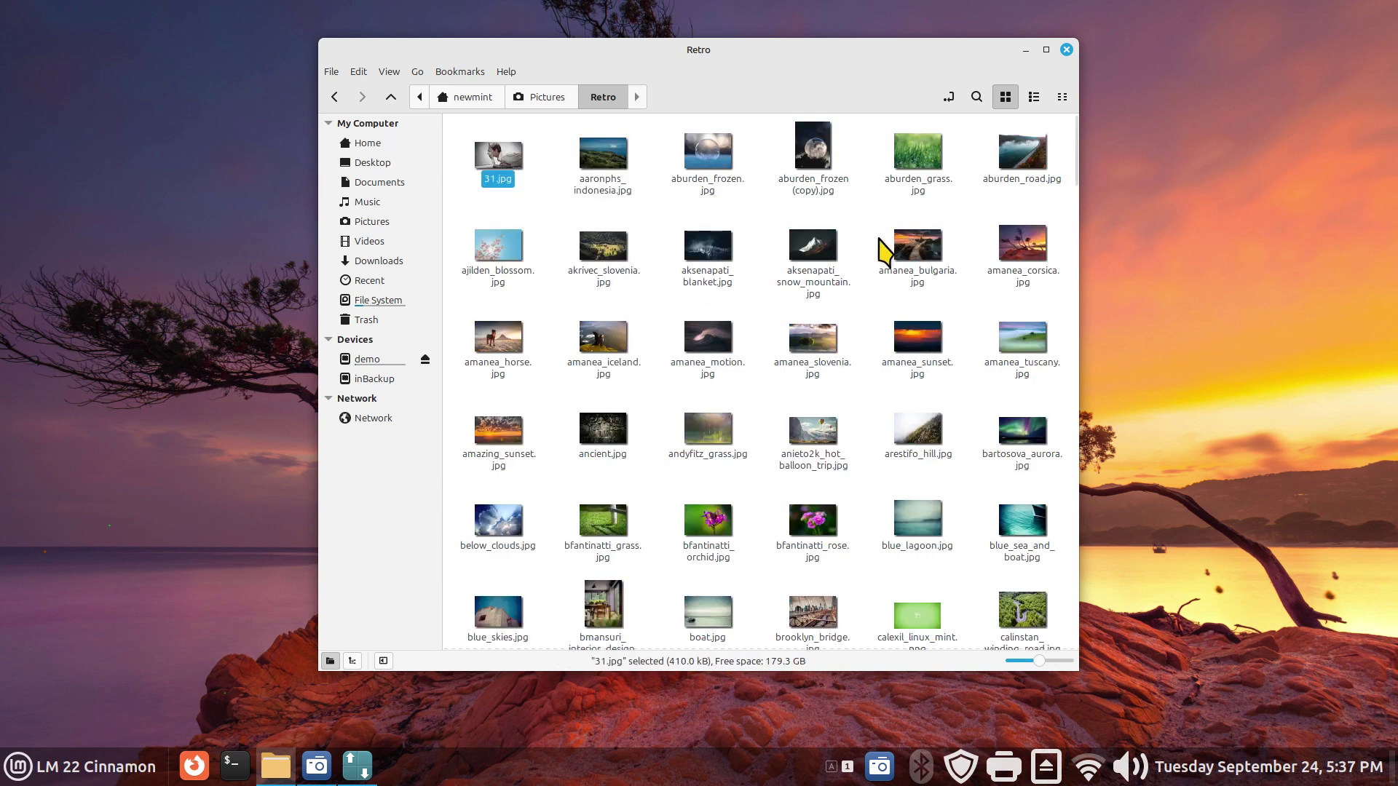
left_click(1067, 49)
- Reopen the desktop background settings, enable playing backgrounds as a slideshow, and view the Retro source's images
right_click(396, 264)
left_click(503, 336)
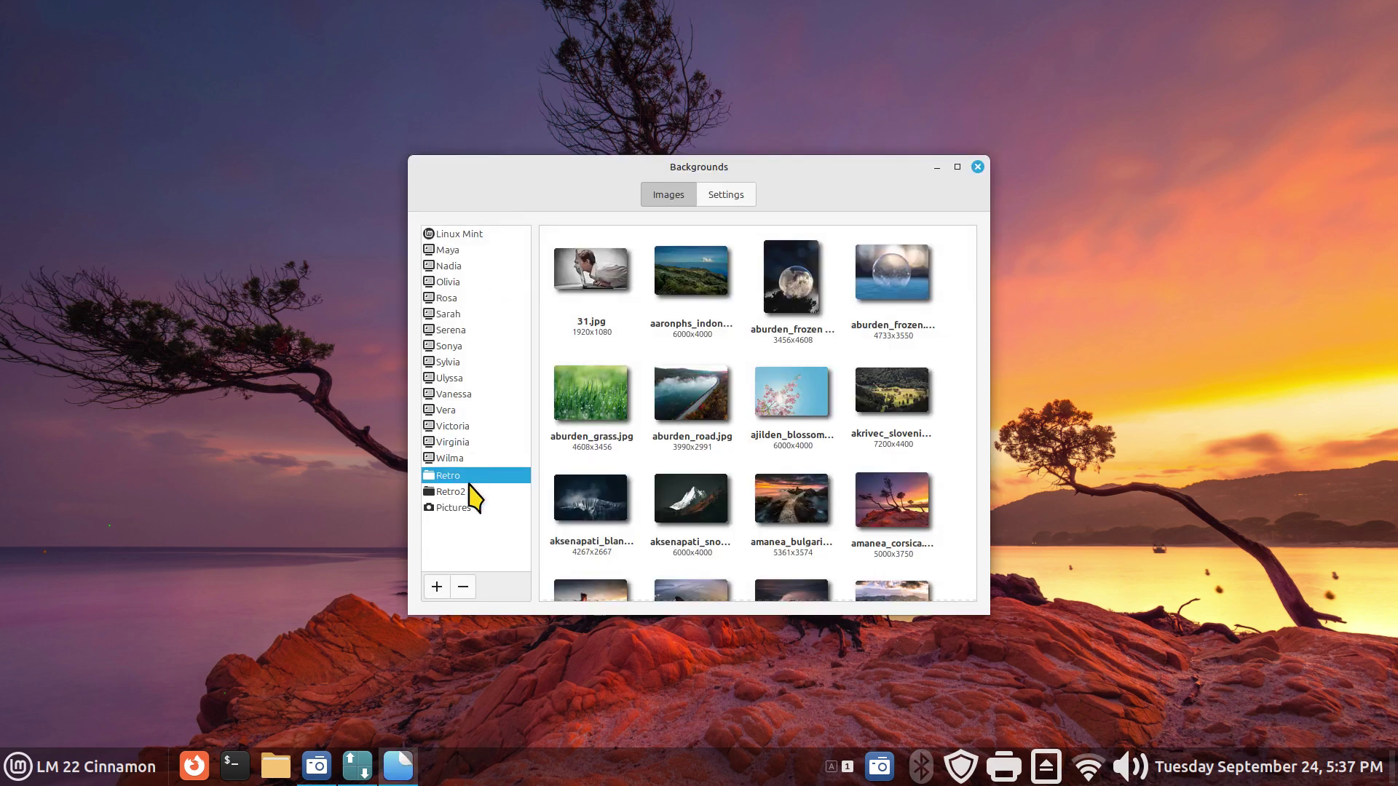
left_click(714, 200)
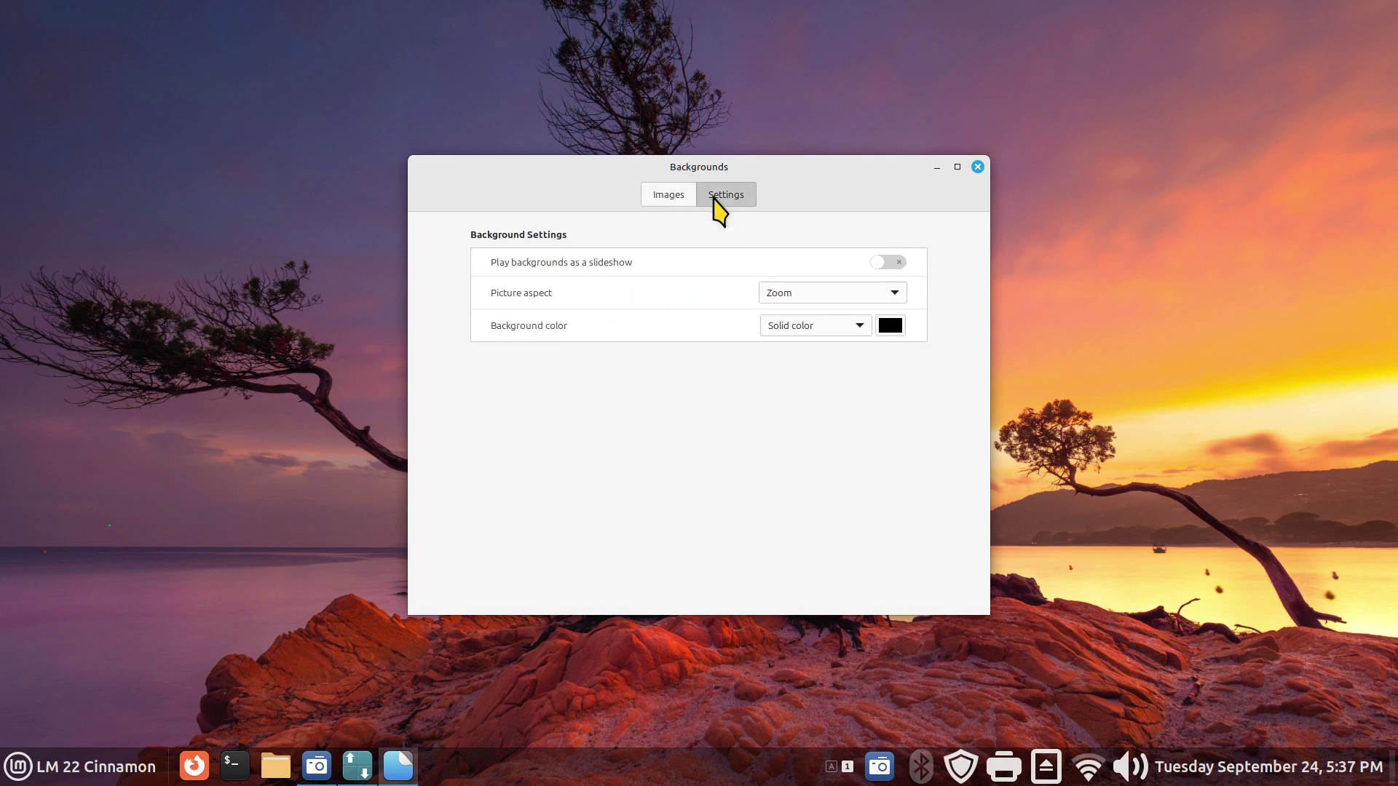
left_click(892, 264)
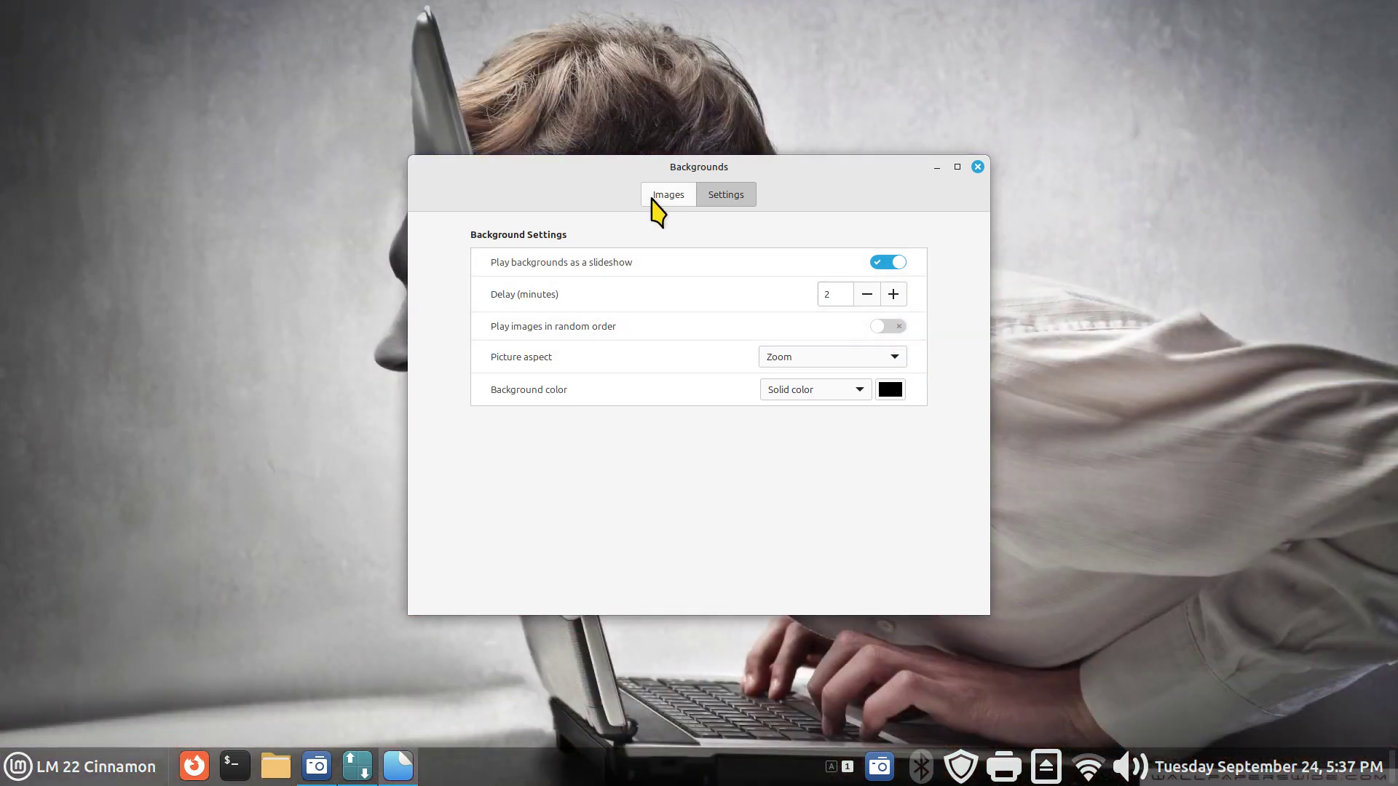
left_click(664, 200)
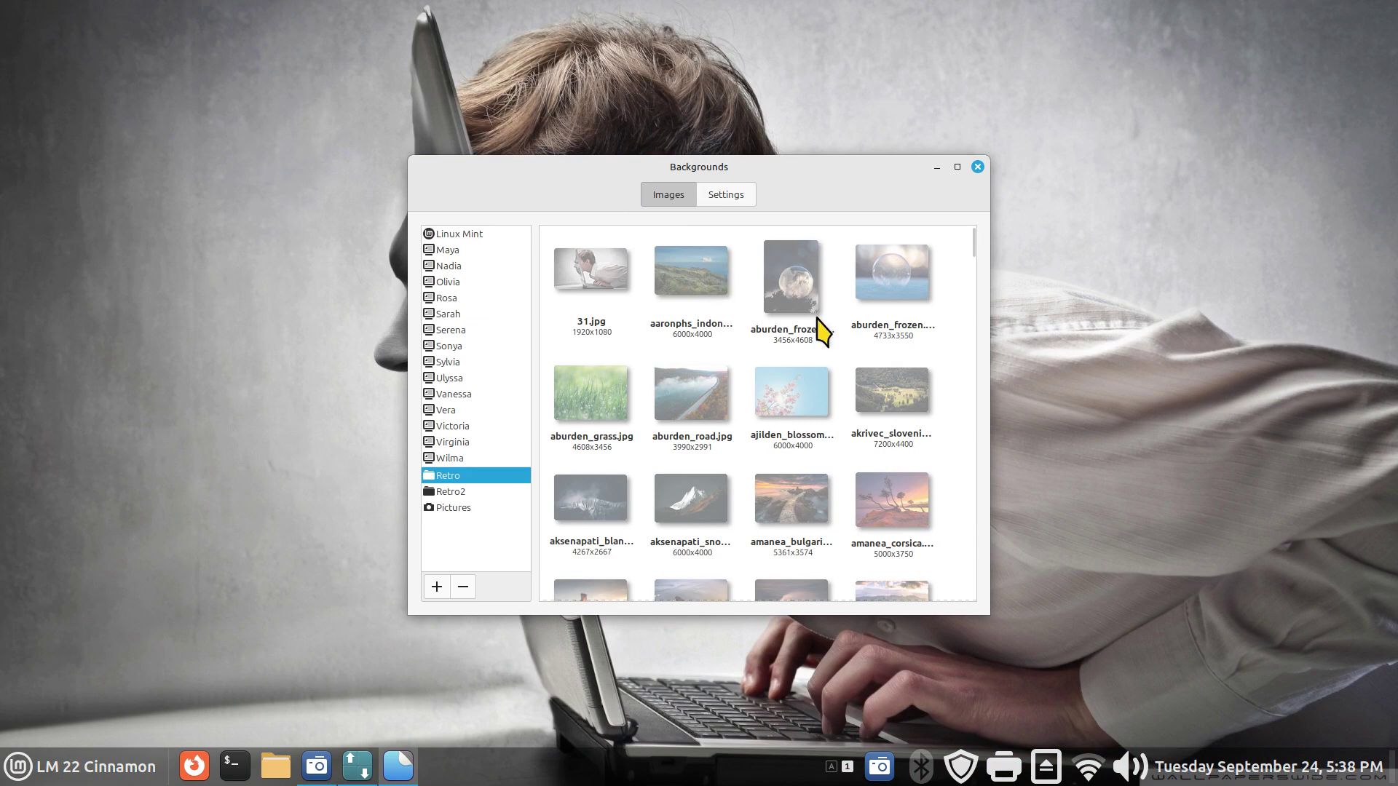
- Enable playing the images in random order and restart the background slideshow by switching it off and on
left_click(719, 195)
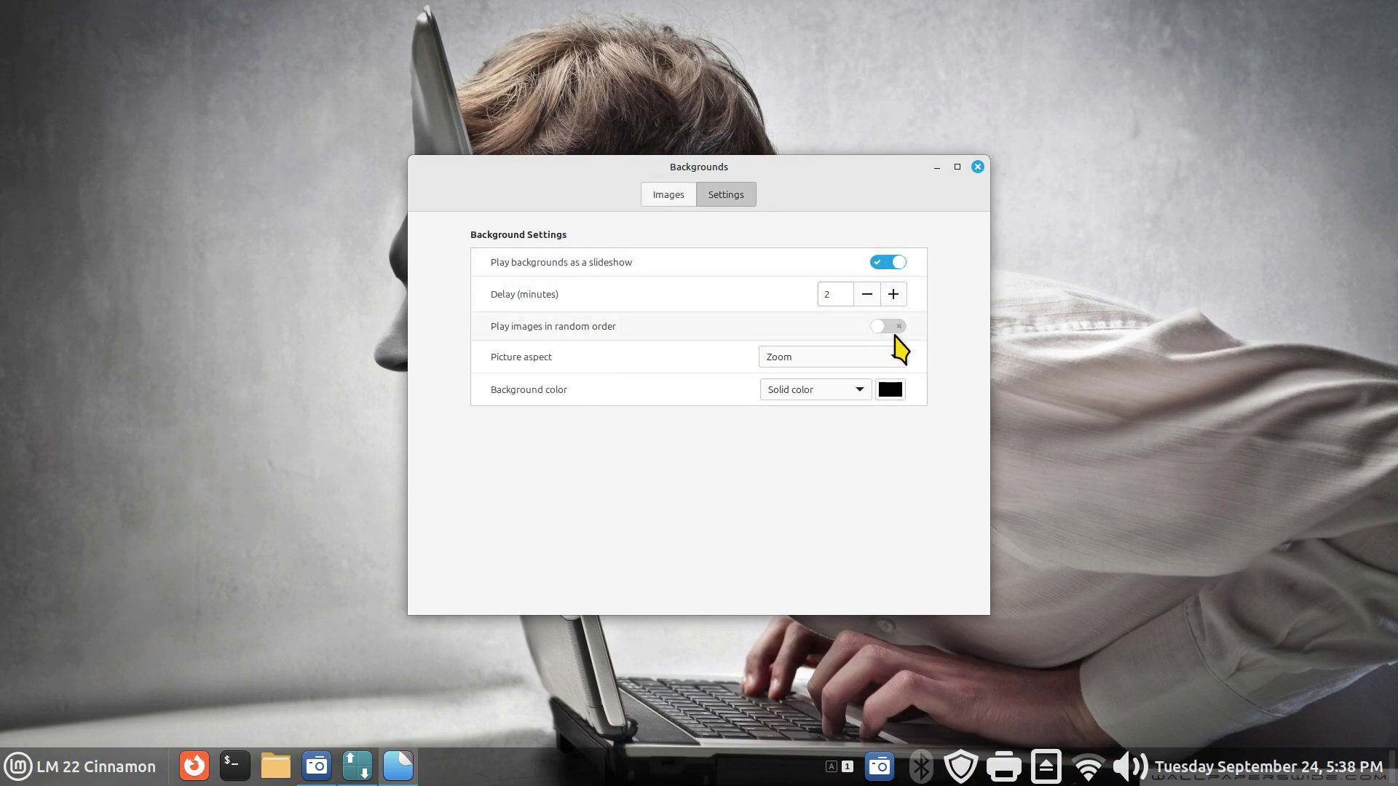
left_click(889, 327)
left_click(888, 263)
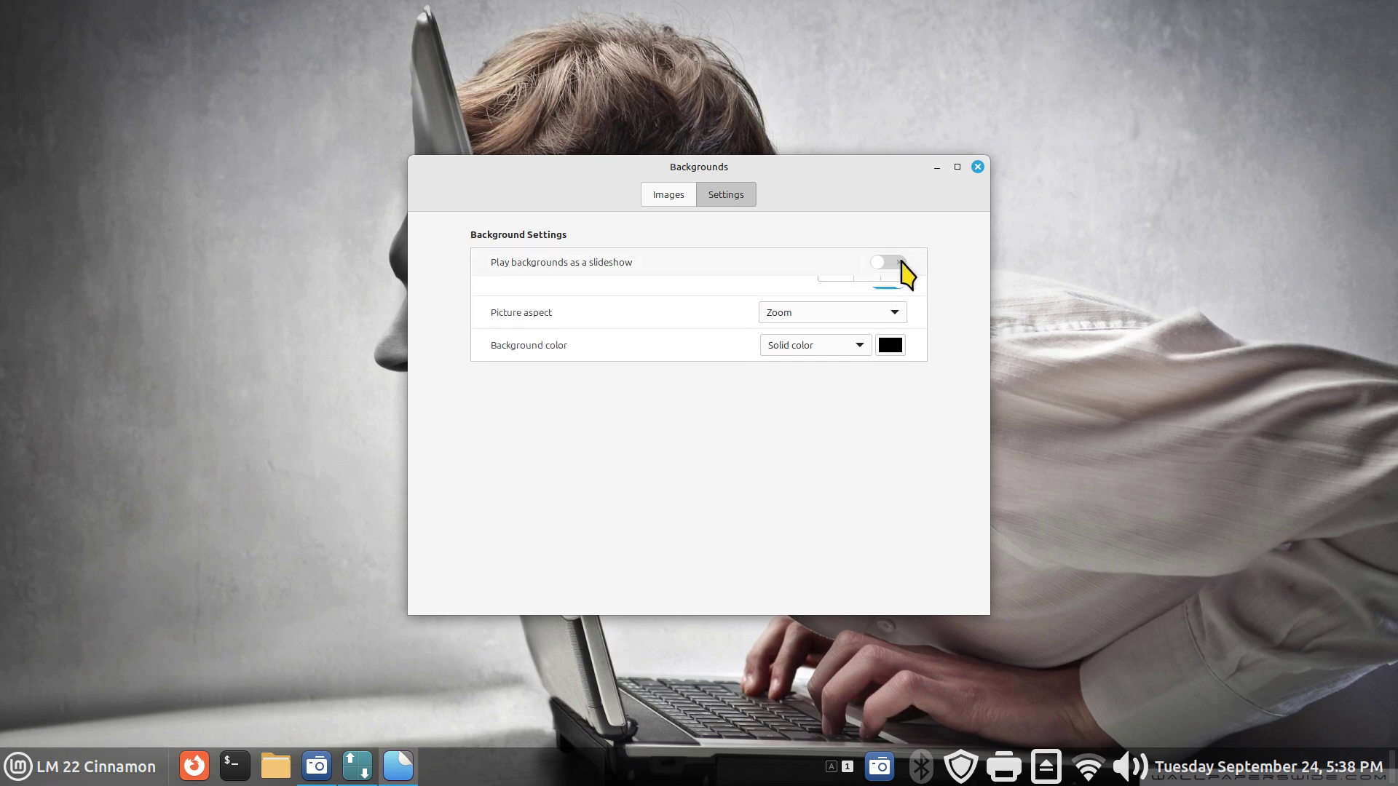
left_click(889, 262)
- Look through the Retro source's images with the Backgrounds window moved aside to uncover the wallpaper
left_click(673, 199)
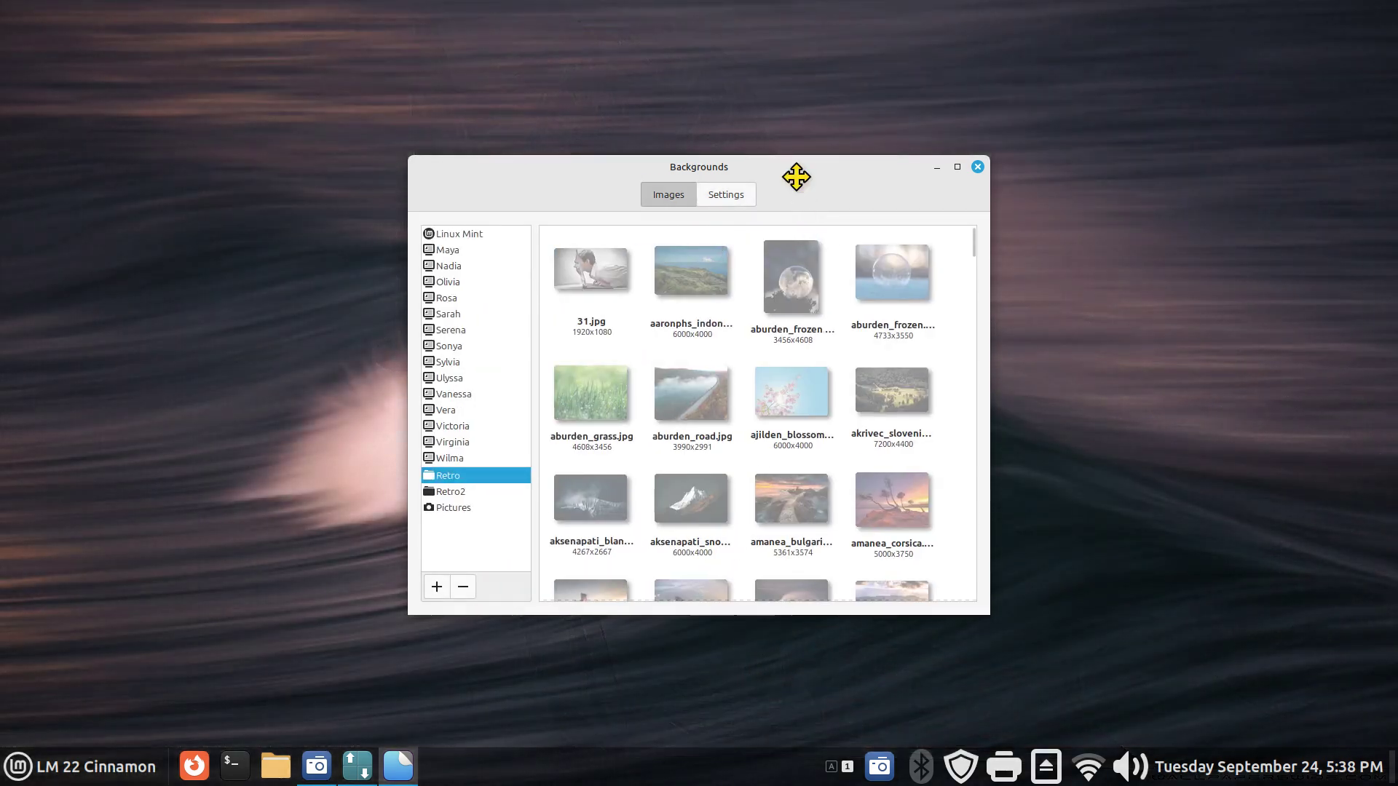
left_click_drag(796, 177, 1067, 157)
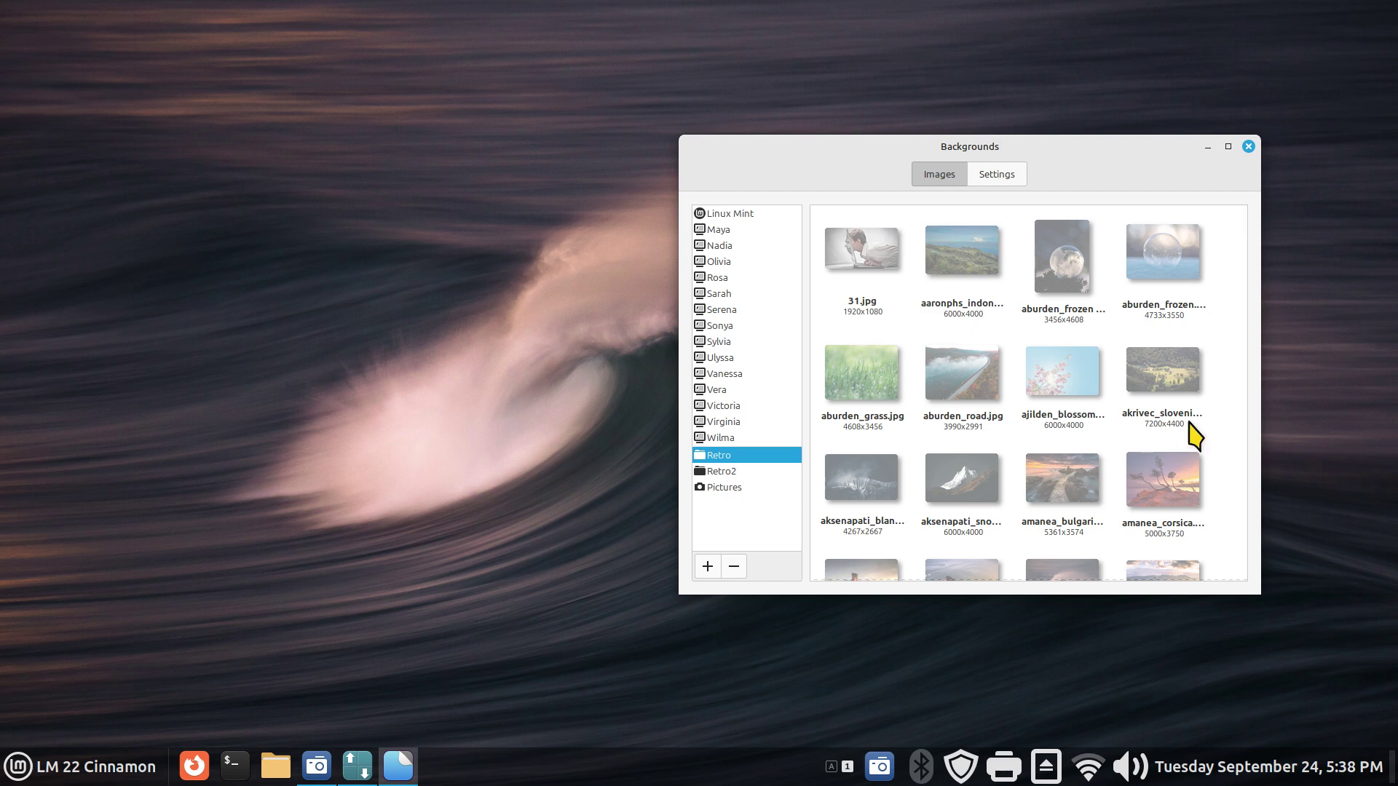
mouse_move(1247, 218)
left_mouse_down()
mouse_move(1251, 570)
mouse_move(1242, 212)
left_mouse_up()
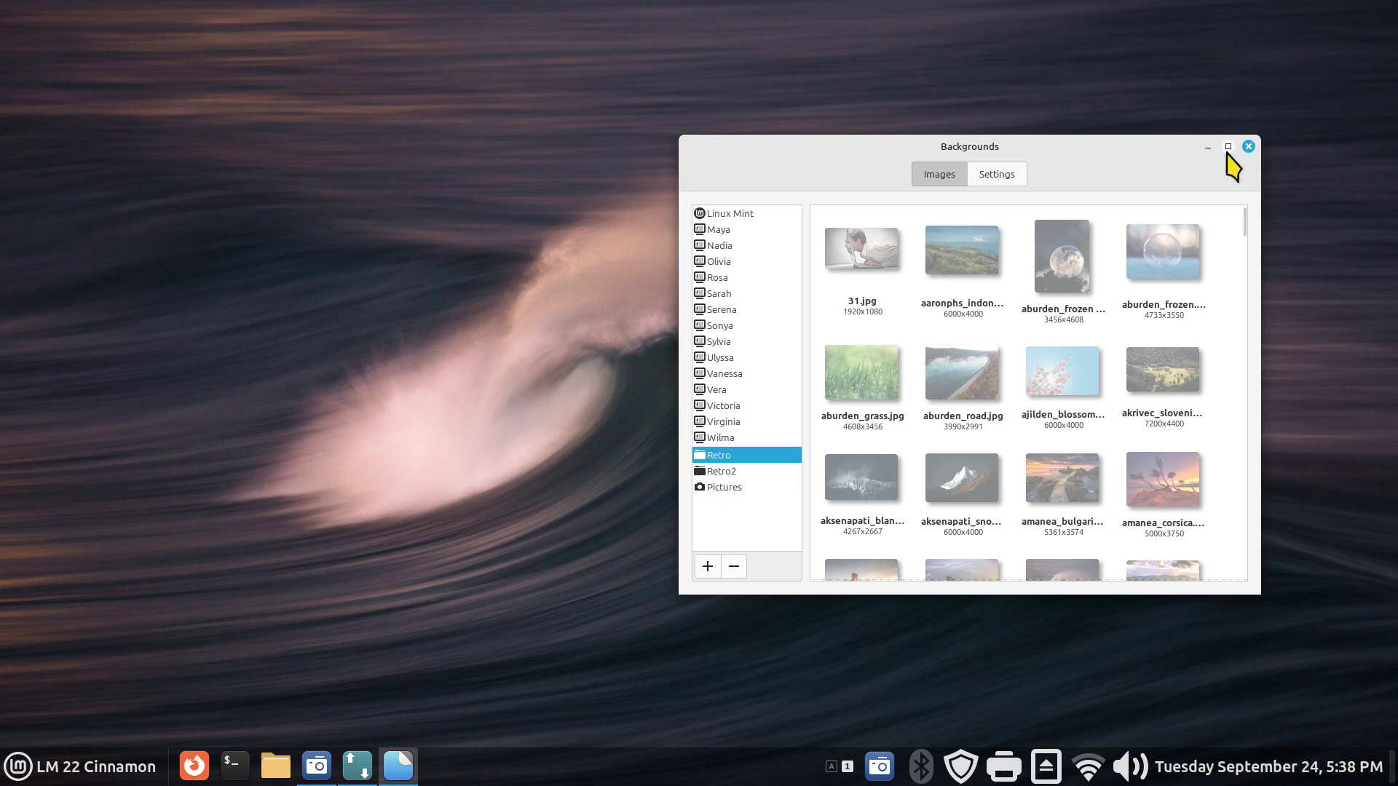
- Turn off the background slideshow, set the Retro source's amanea_bulgari… image as the wallpaper, and close the background settings
left_click(1009, 175)
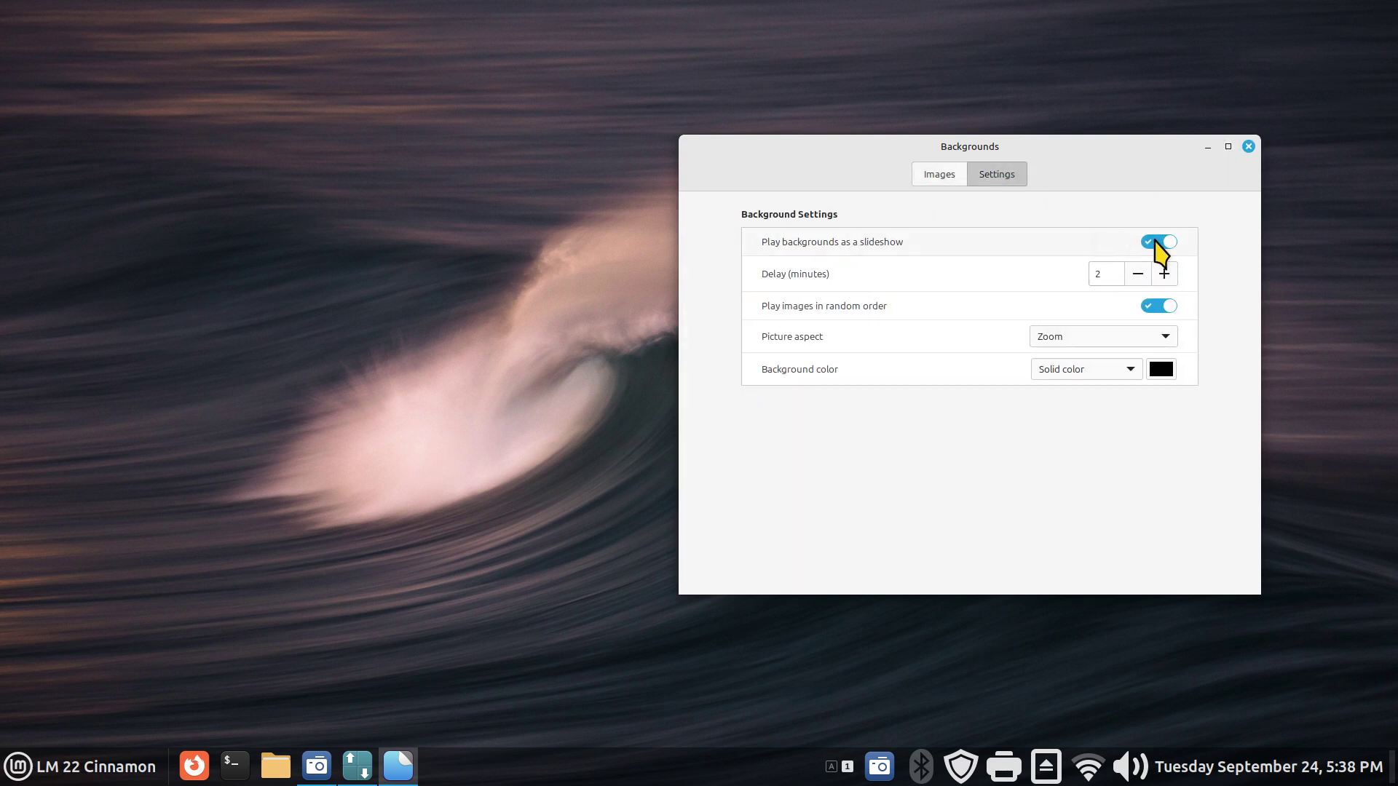
left_click(1159, 242)
left_click(945, 185)
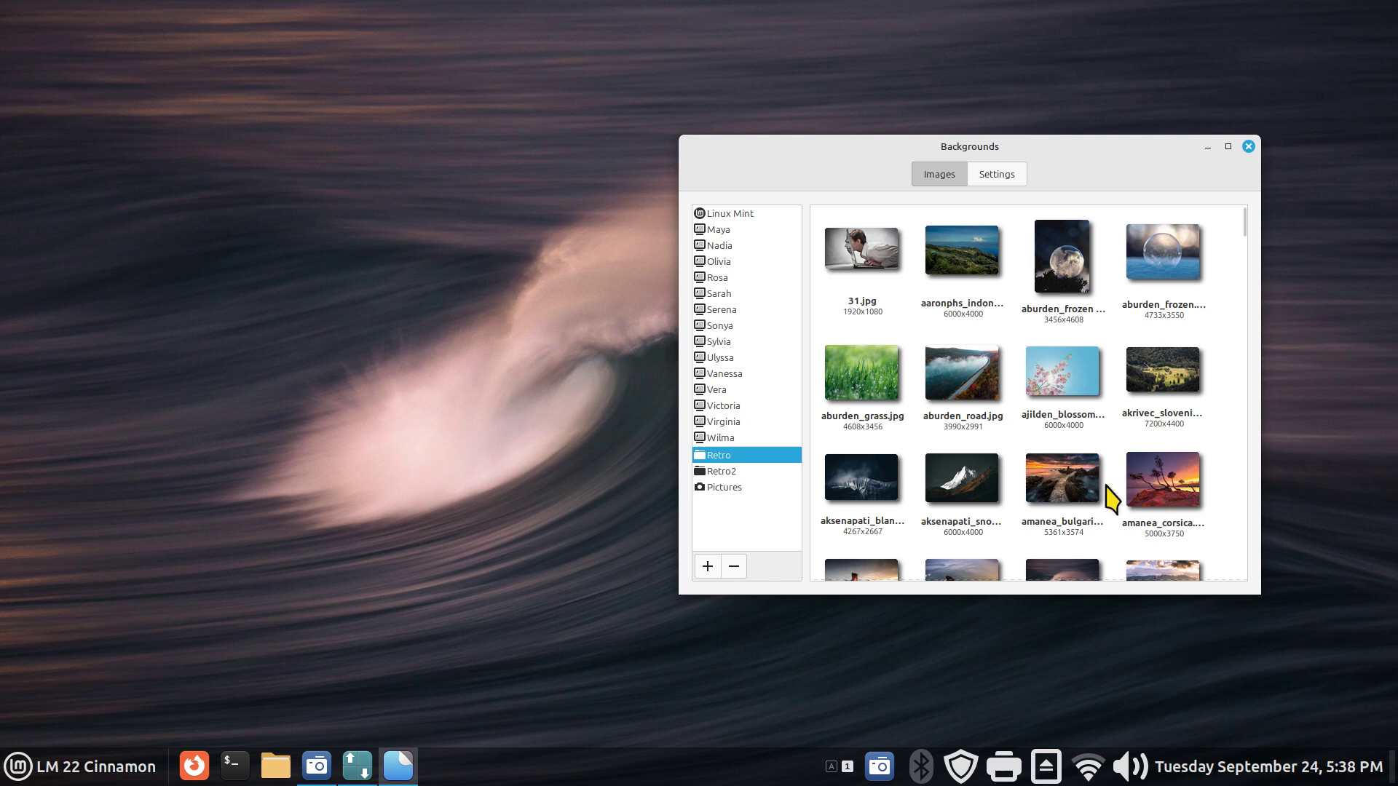
left_click(1056, 487)
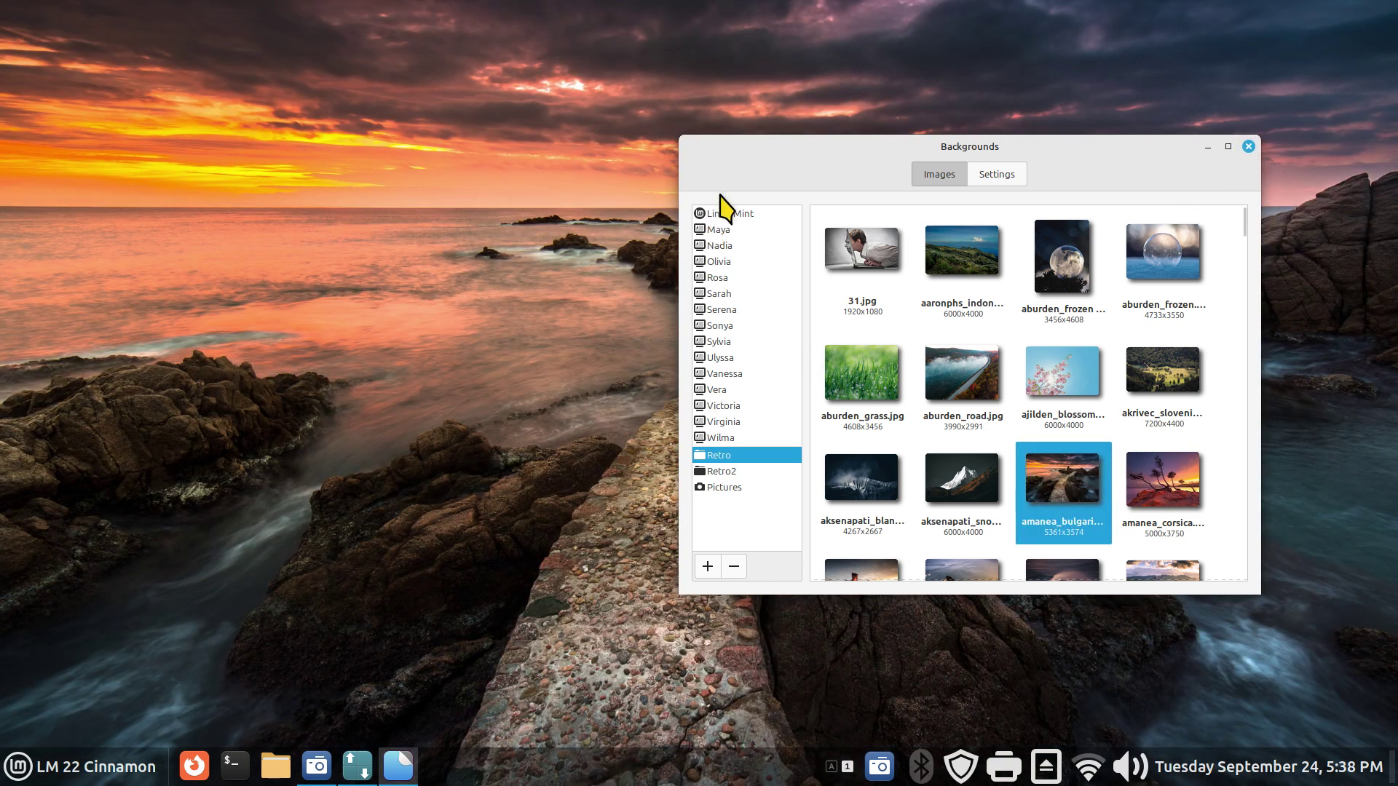
left_click(1248, 147)
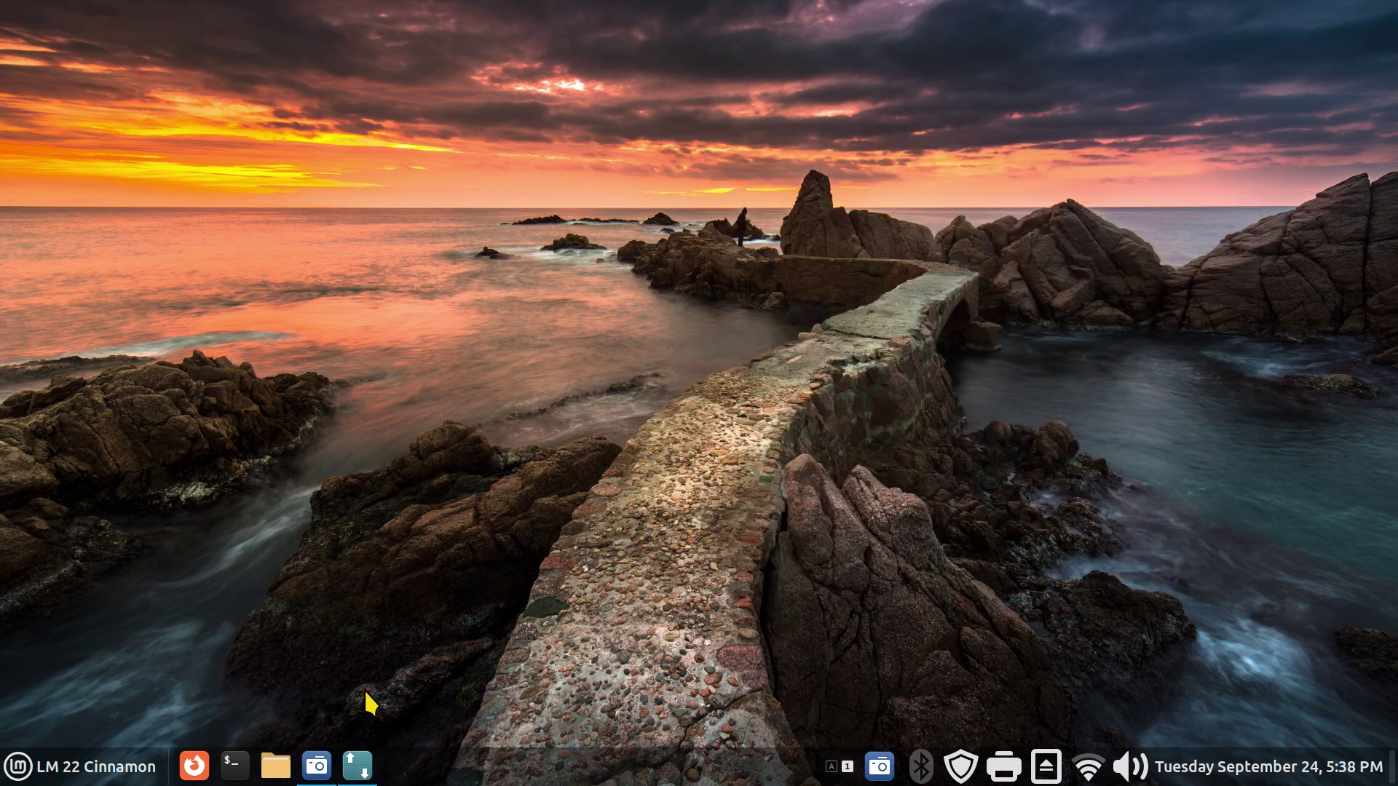
- Switch to Synaptic Package Manager, highlight the /usr/share/backgrounds/linuxmint-maya path in the mint-backgrounds-maya installed files, and close the program
left_click(357, 766)
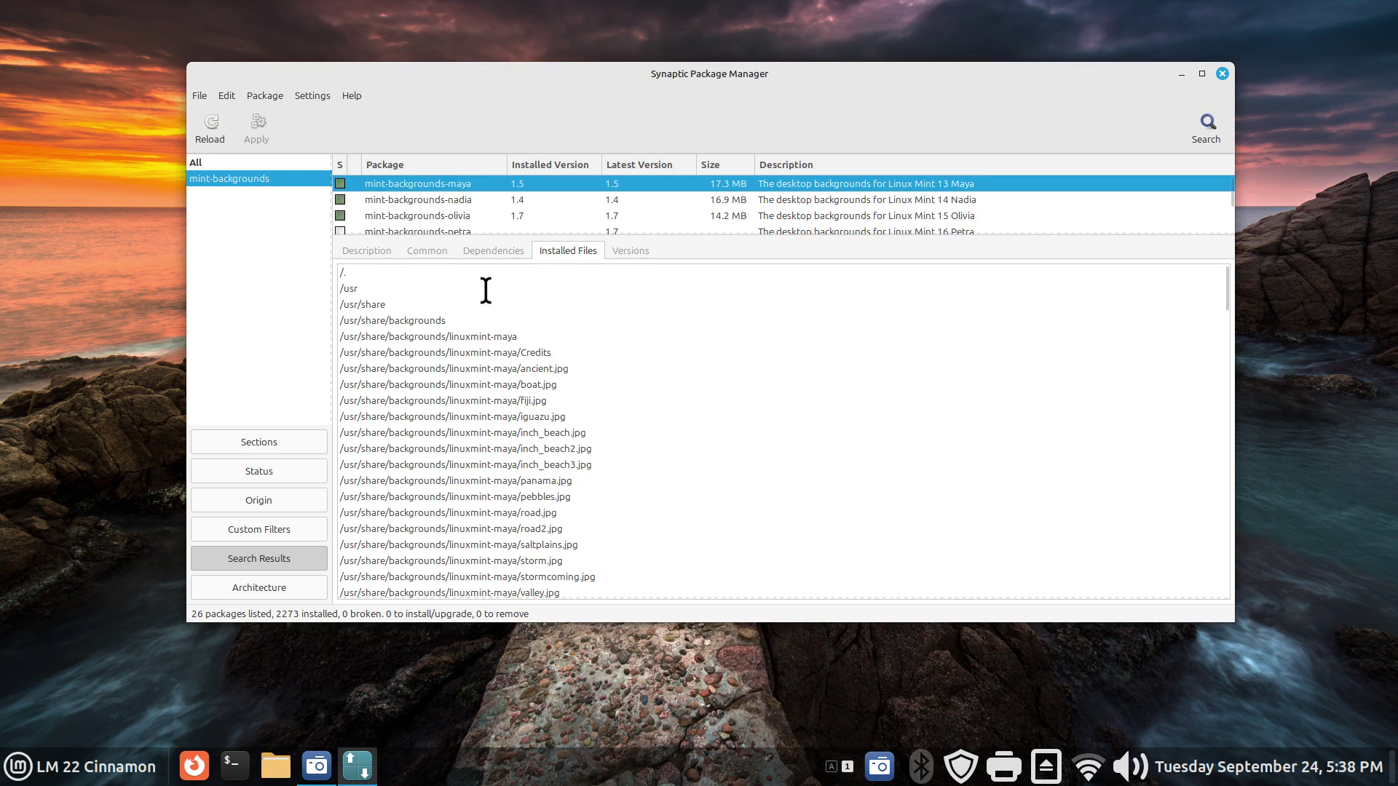
left_click_drag(563, 342, 250, 336)
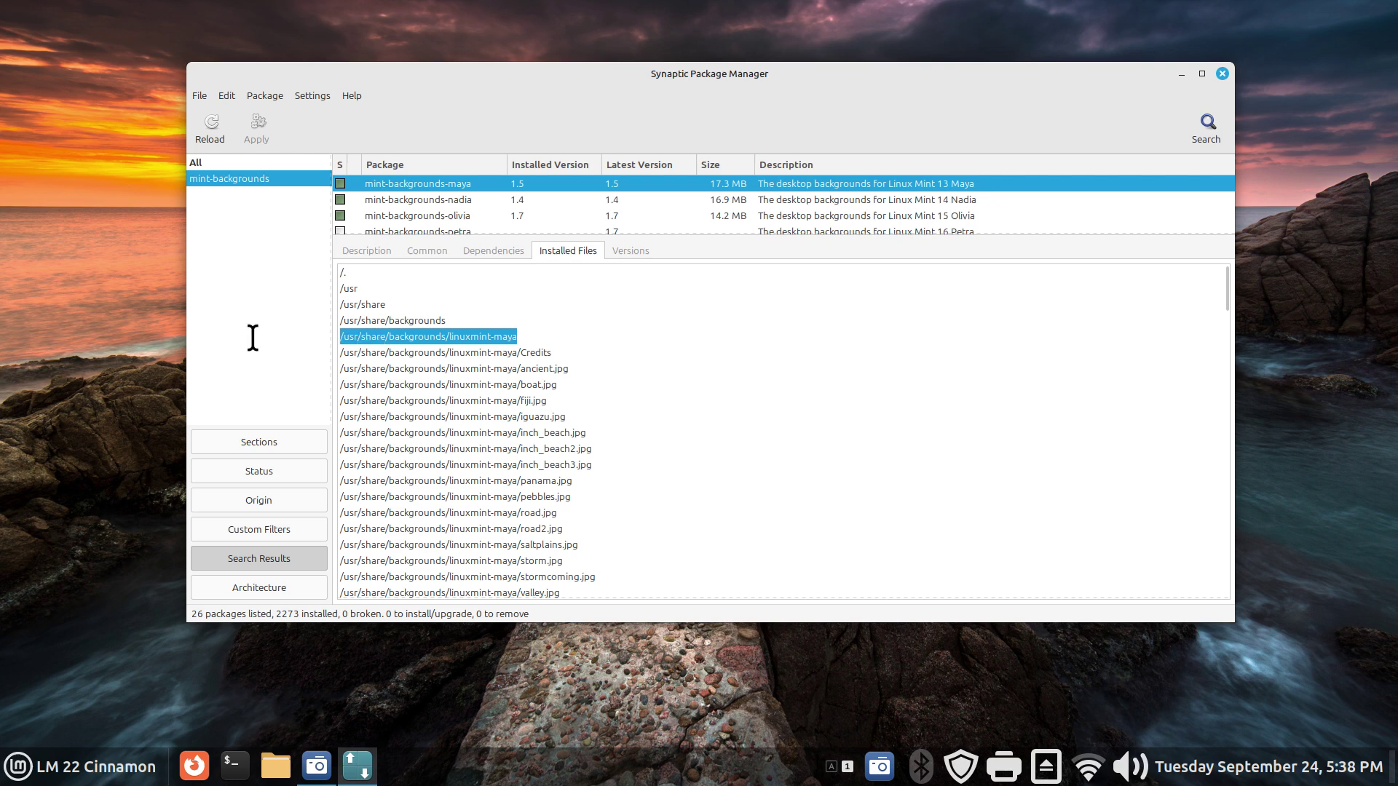
left_click(1224, 73)
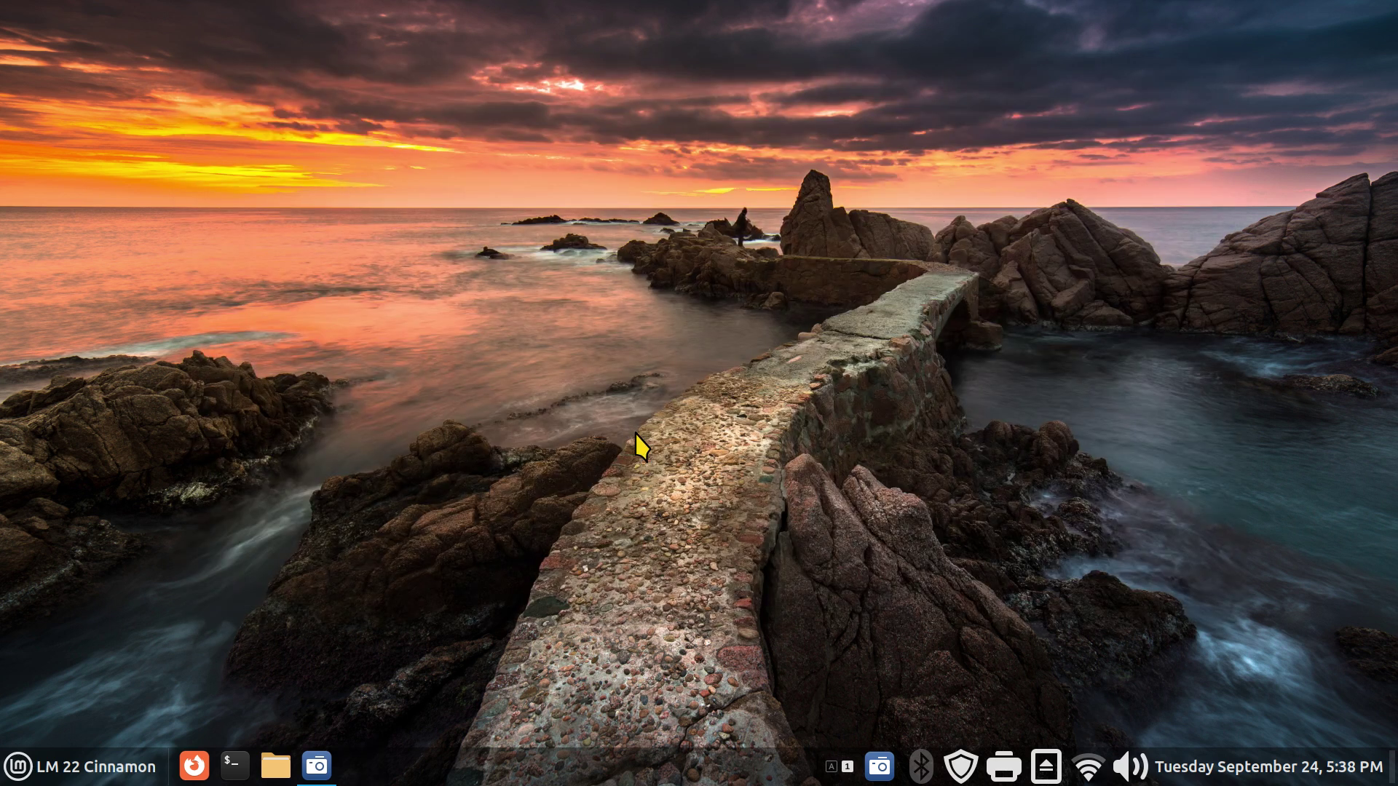